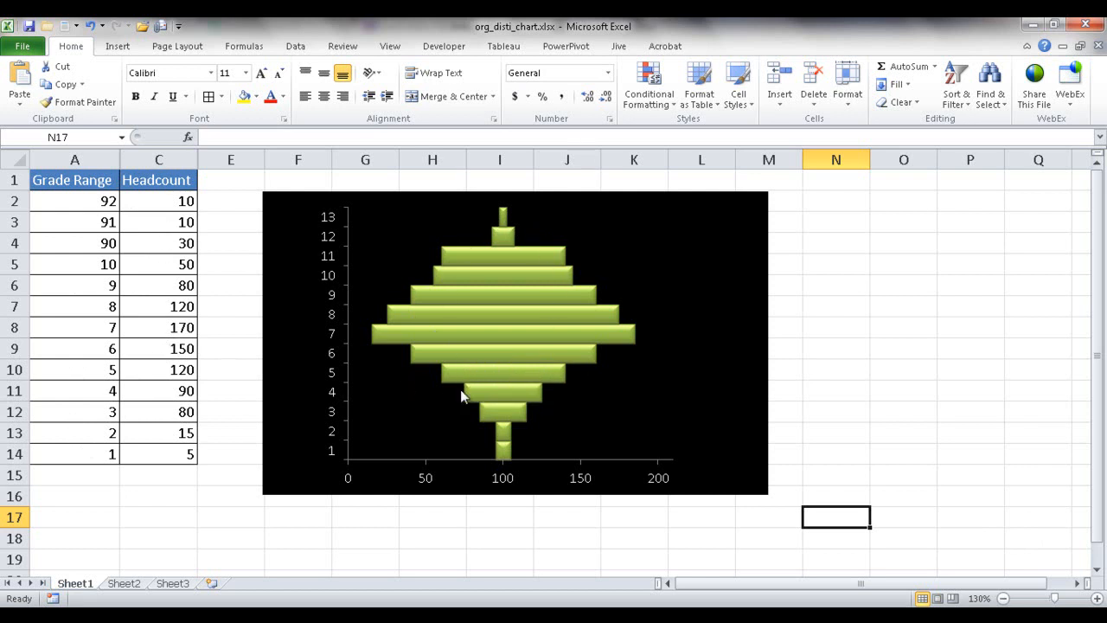
Step: Review the finished headcount distribution charts on Sheet1 and Sheet2
left_click(126, 584)
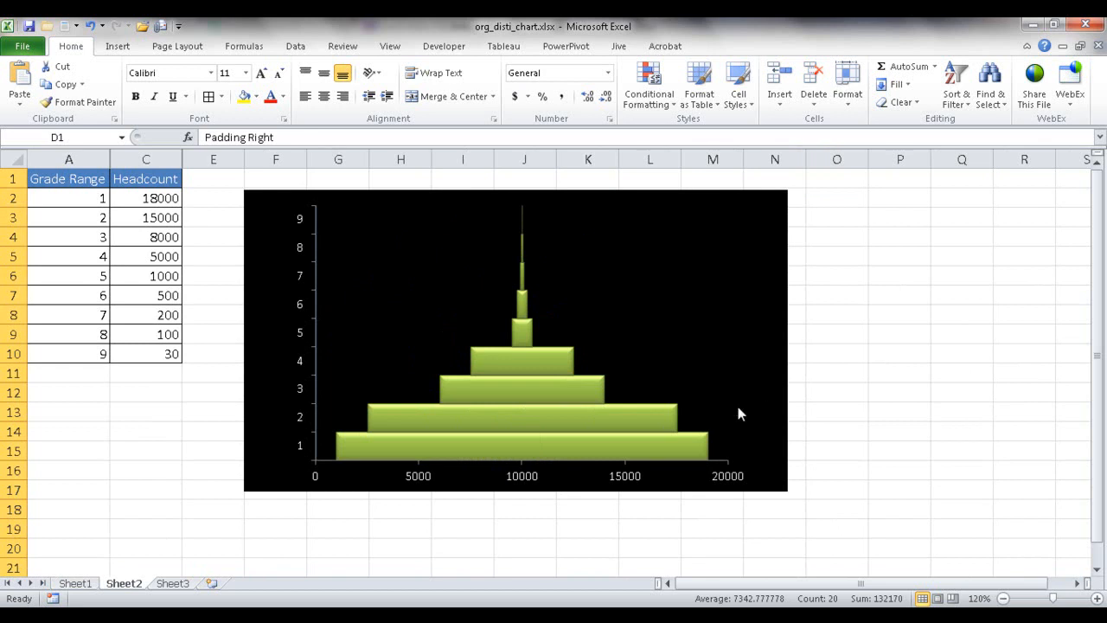
left_click(77, 583)
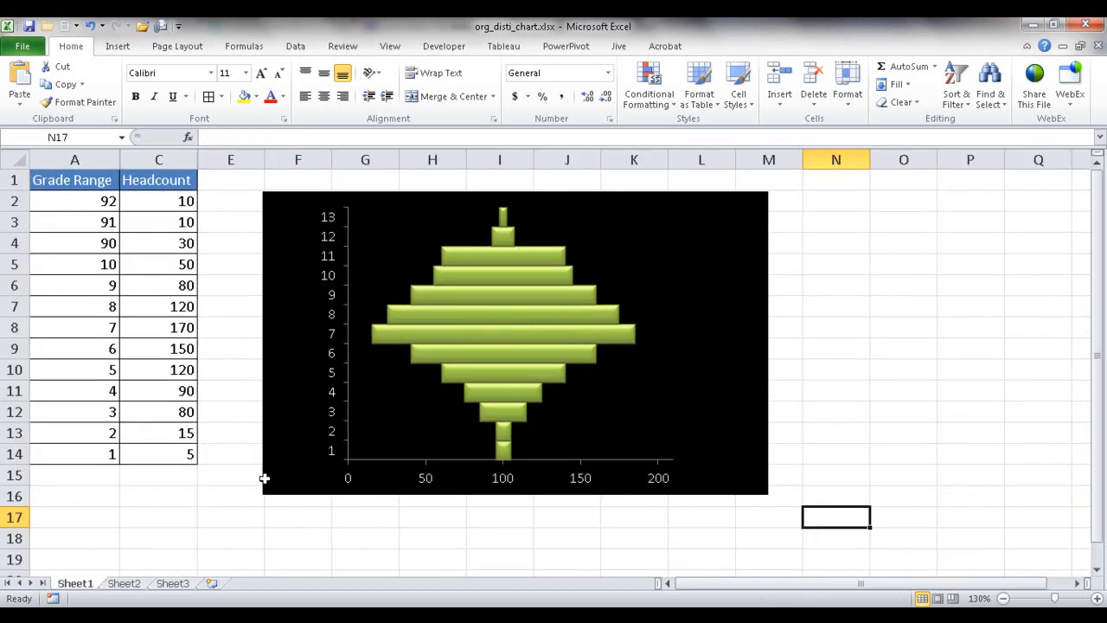
left_click(124, 584)
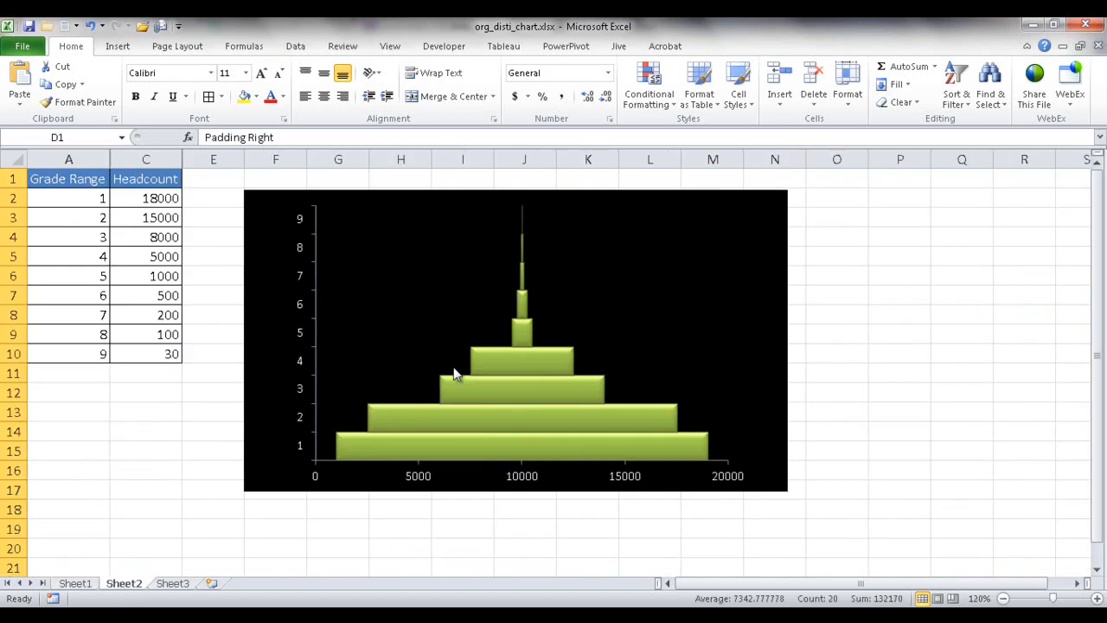
mouse_move(546, 393)
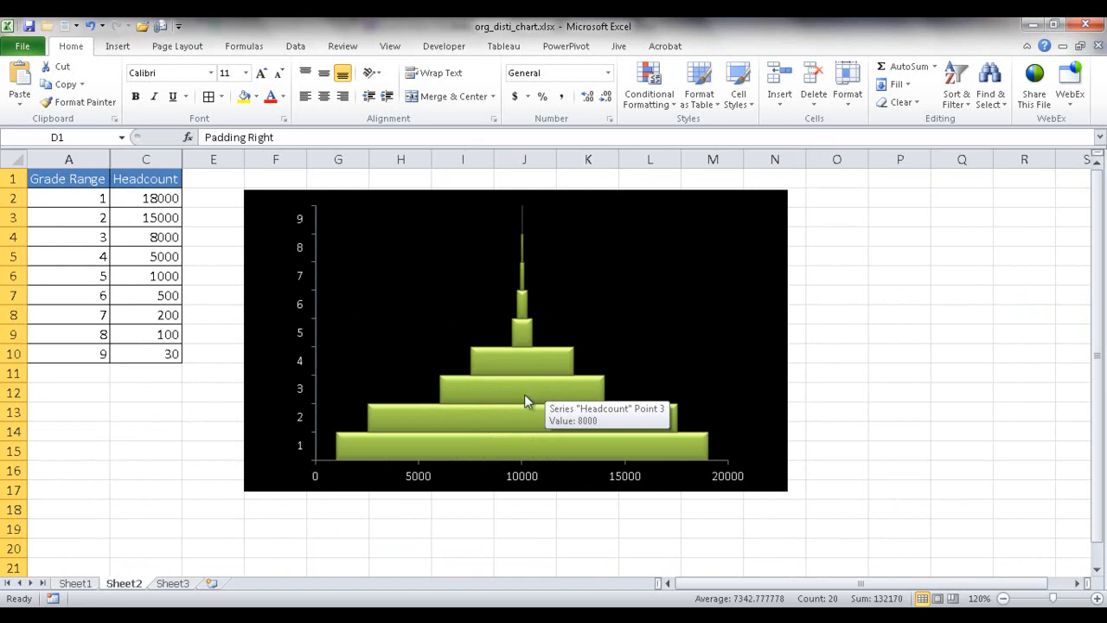
Step: Copy the Grade Range and Headcount headings from Sheet2 into Sheet3, starting at cell A1
left_click(65, 178)
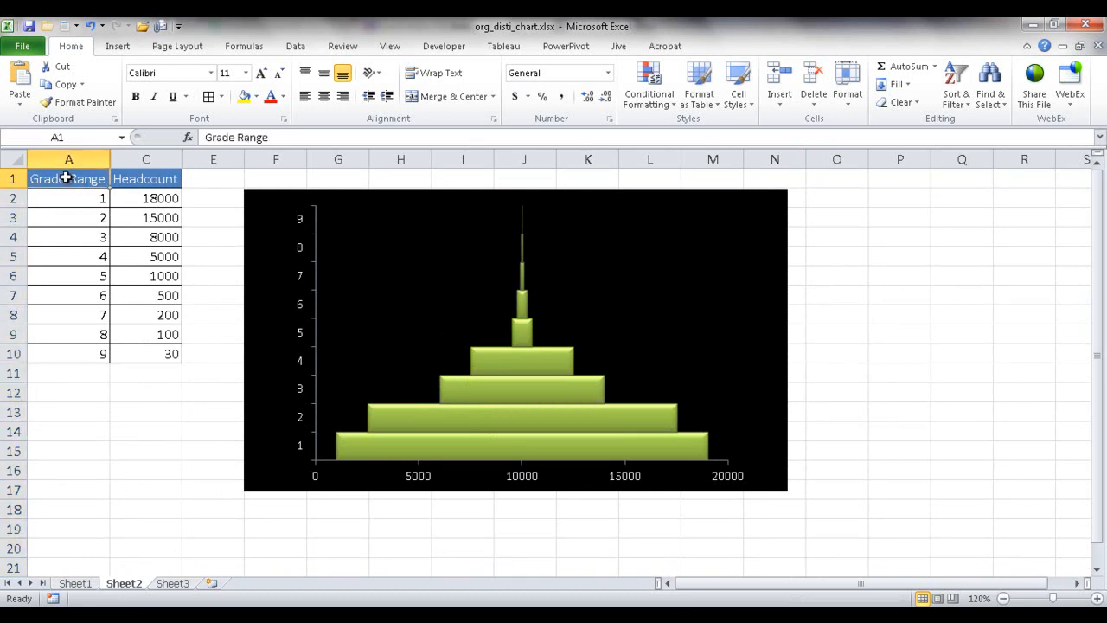
left_click(139, 179, "ctrl")
key("ctrl+c")
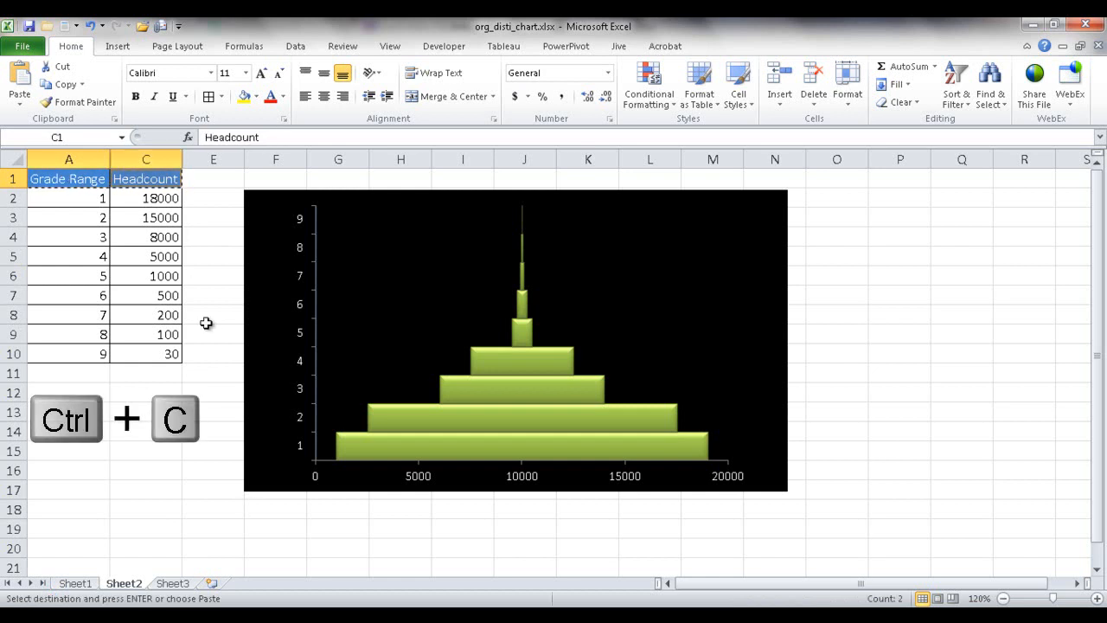
left_click(178, 584)
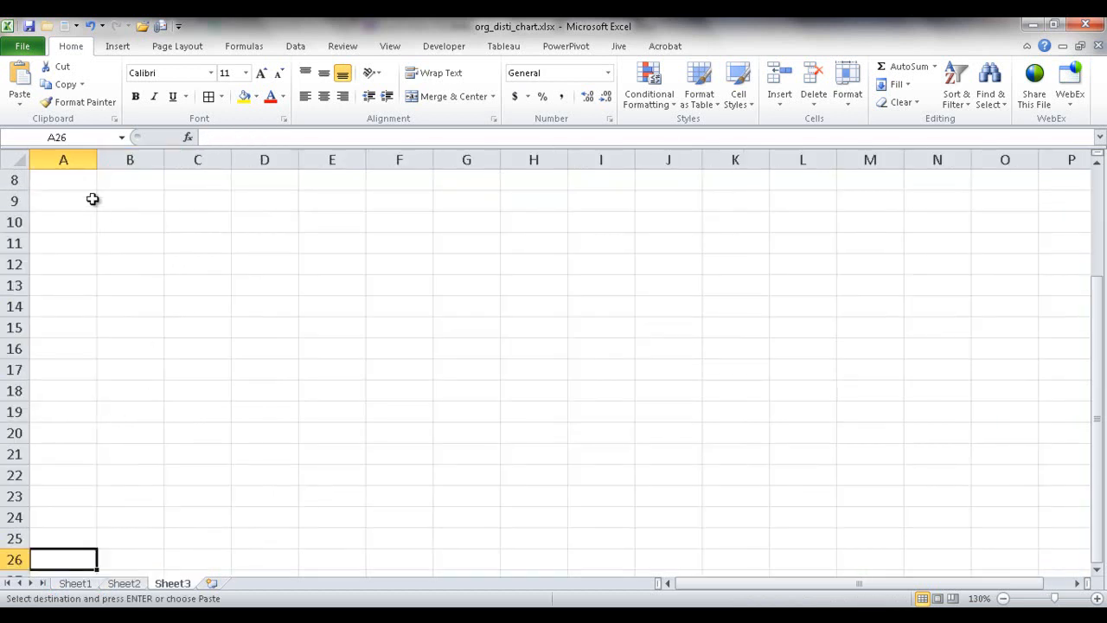
scroll(1094, 389, "up", 3)
key("ctrl+v")
left_click(59, 179)
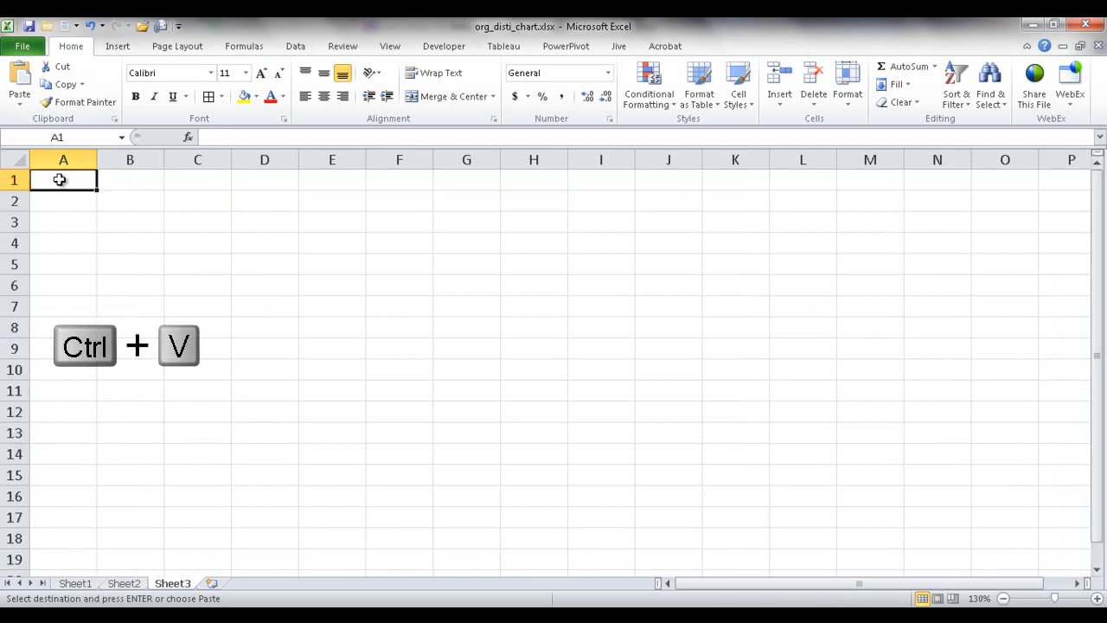
key("ctrl+v")
Step: Auto-fit the widths of columns A to C on Sheet3 to their contents
left_click_drag(81, 159, 180, 160)
double_click(97, 154)
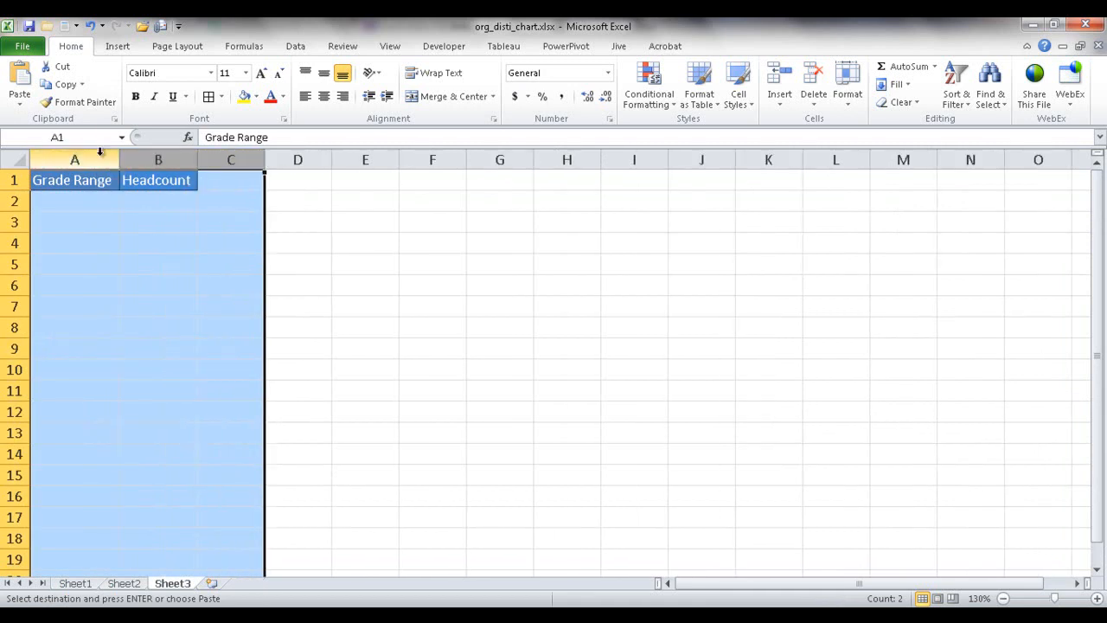
left_click(131, 179)
Step: Enter 1 in A2 and fill the series down to A6 for grades 1 to 5
left_click(81, 204)
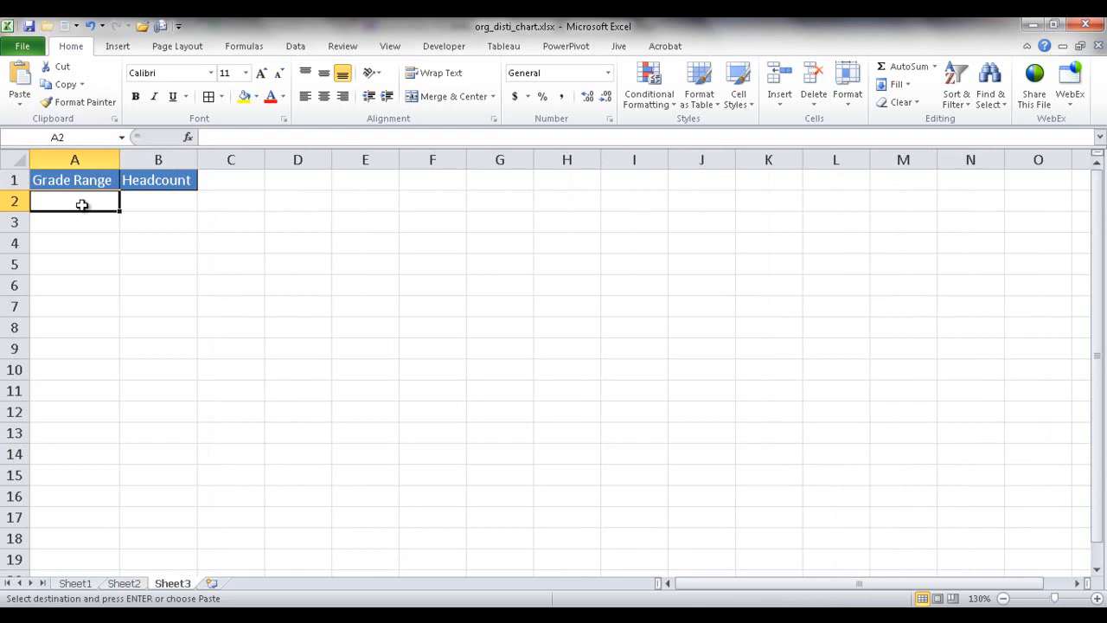
type("1")
key("Return")
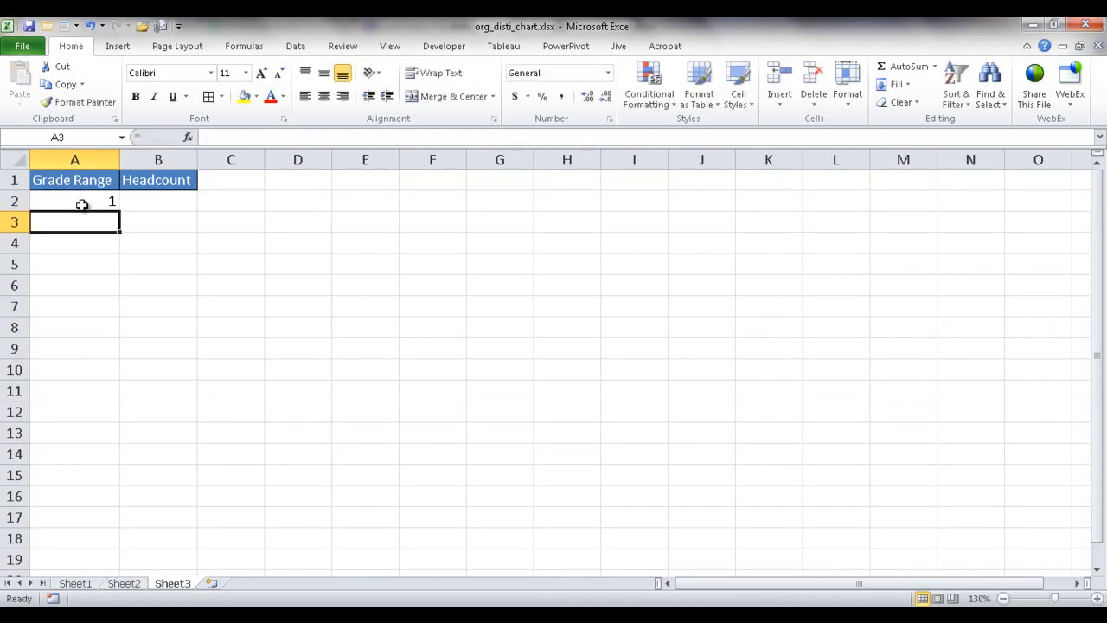
left_click(96, 203)
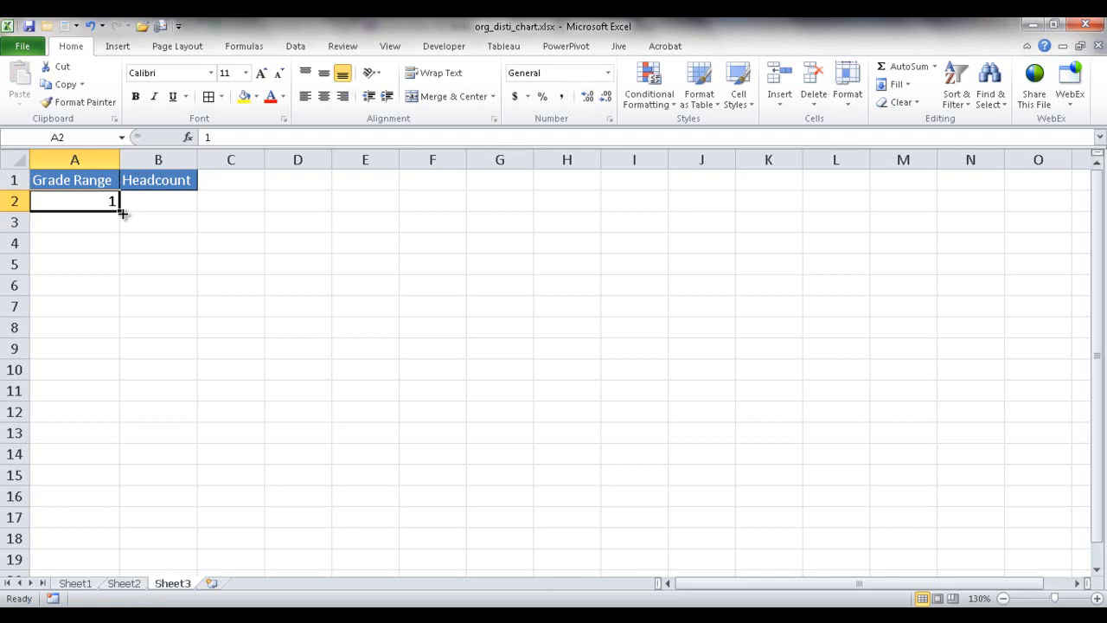
left_click_drag(121, 212, 121, 296)
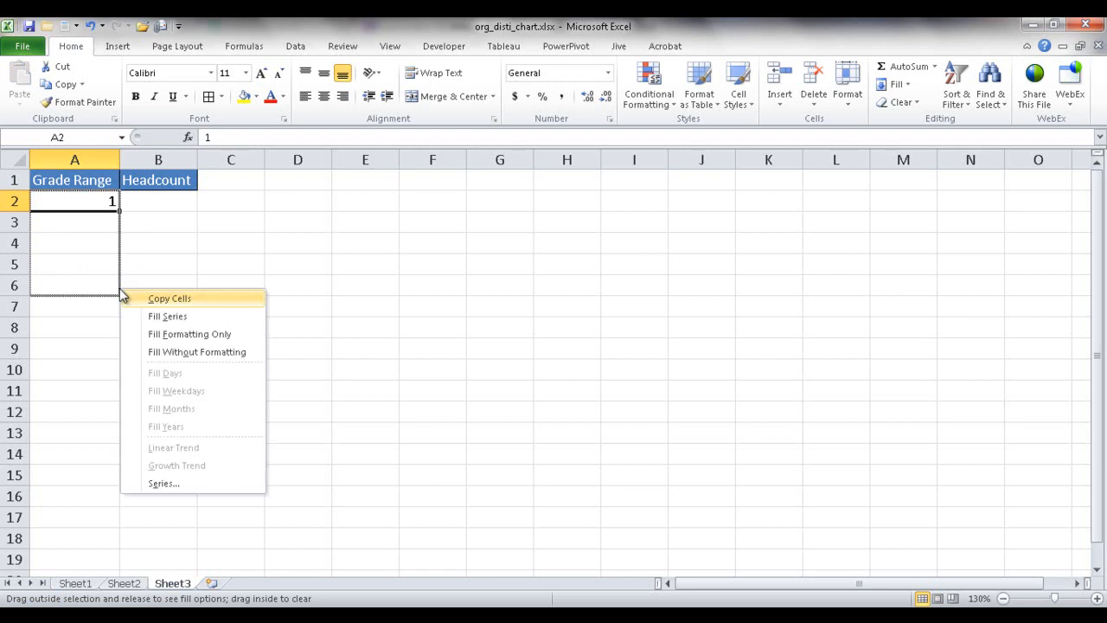
left_click(169, 317)
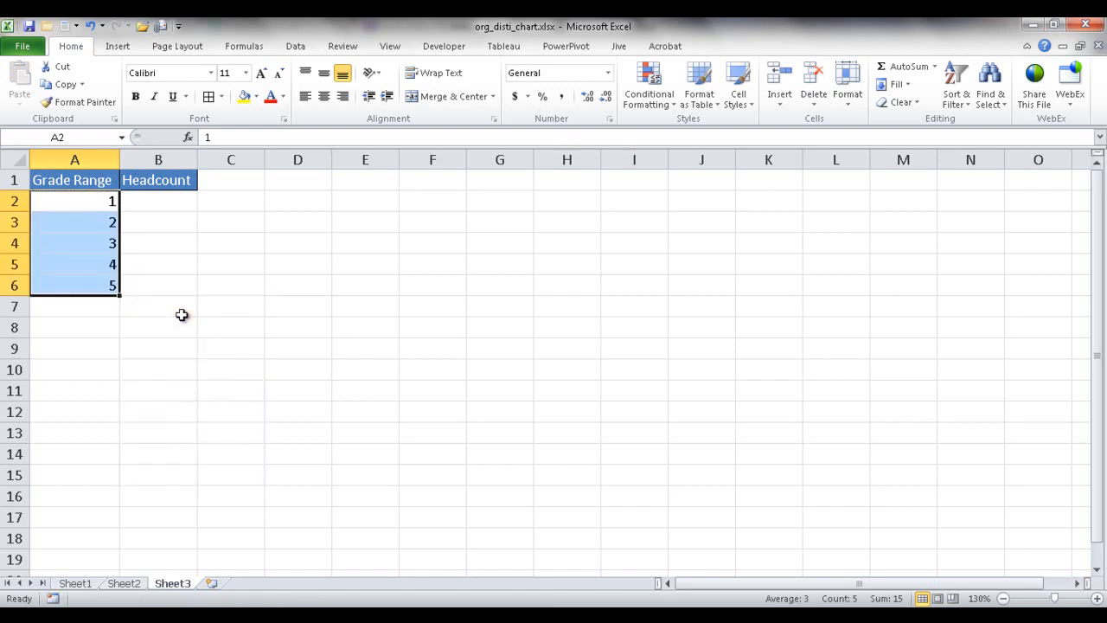
Step: Enter headcounts of 1000 for grade 1 in B2 and 1500 for grade 2 in B3
left_click(165, 273)
left_click(173, 203)
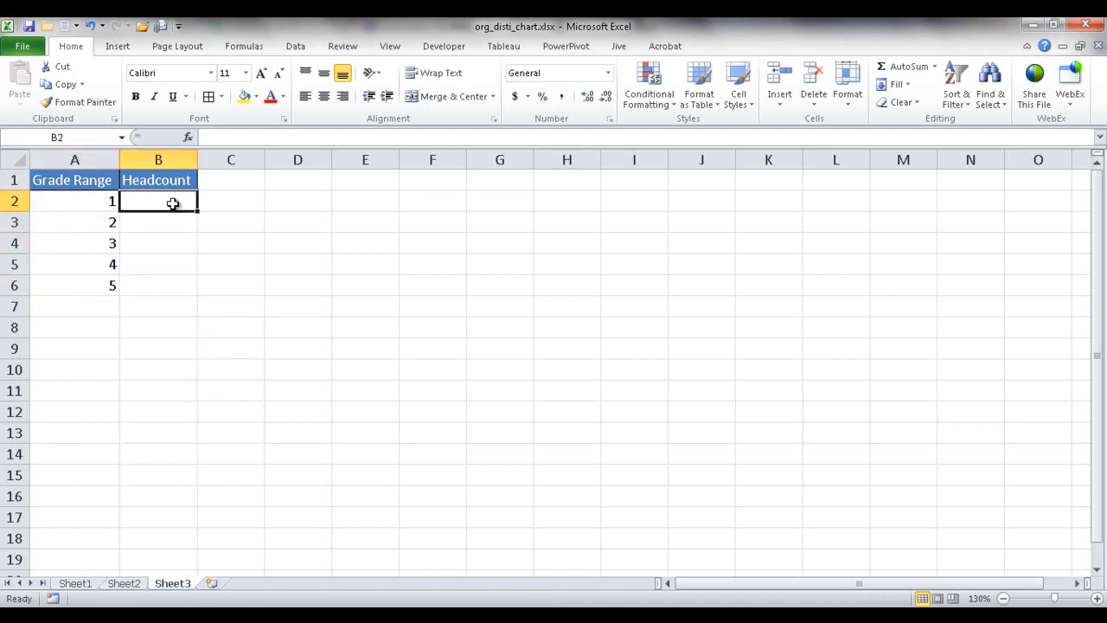
left_click(101, 201)
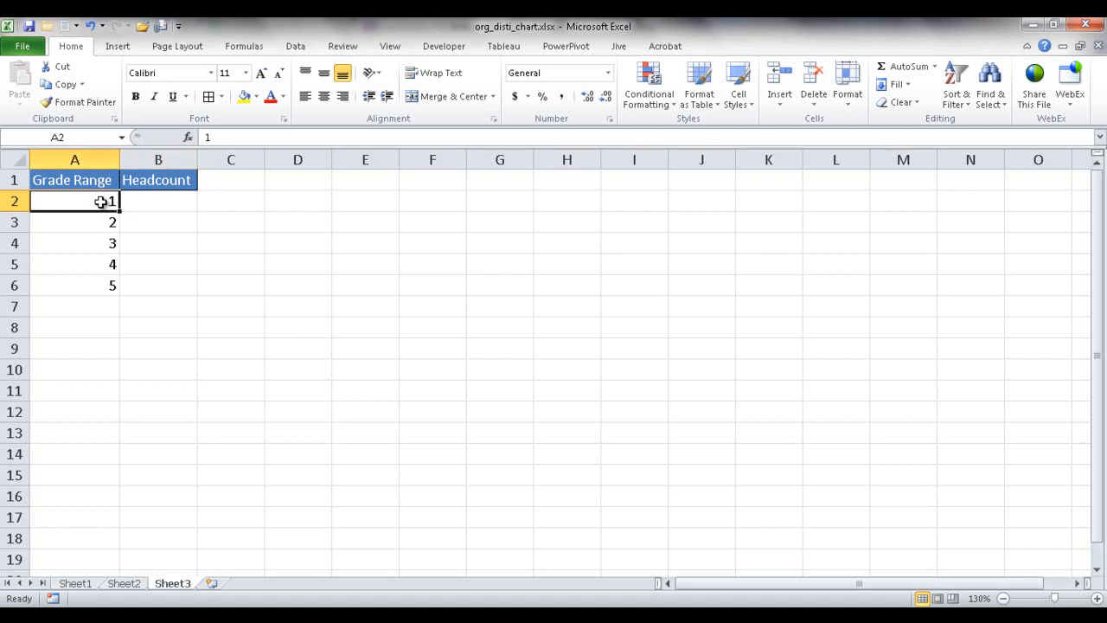
left_click(154, 202)
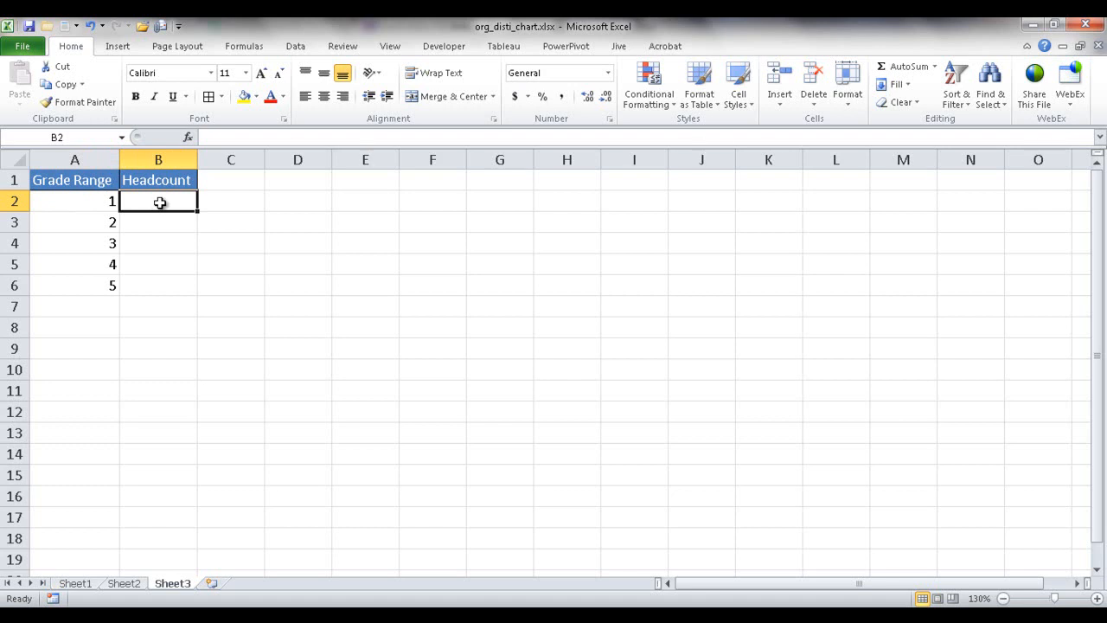
type("100")
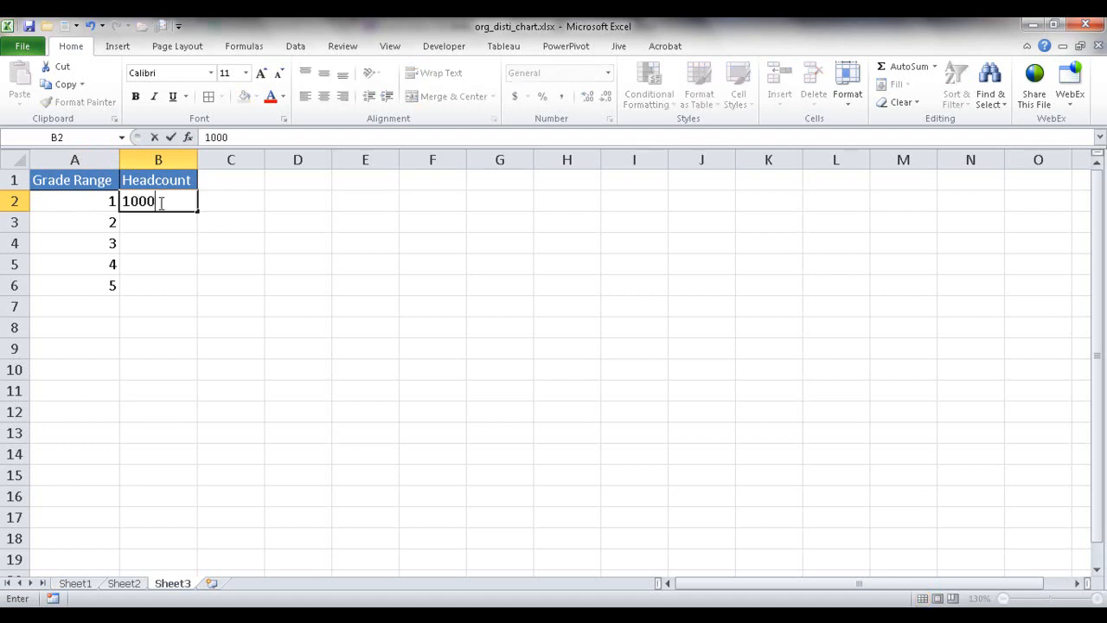
type("0")
left_click(161, 223)
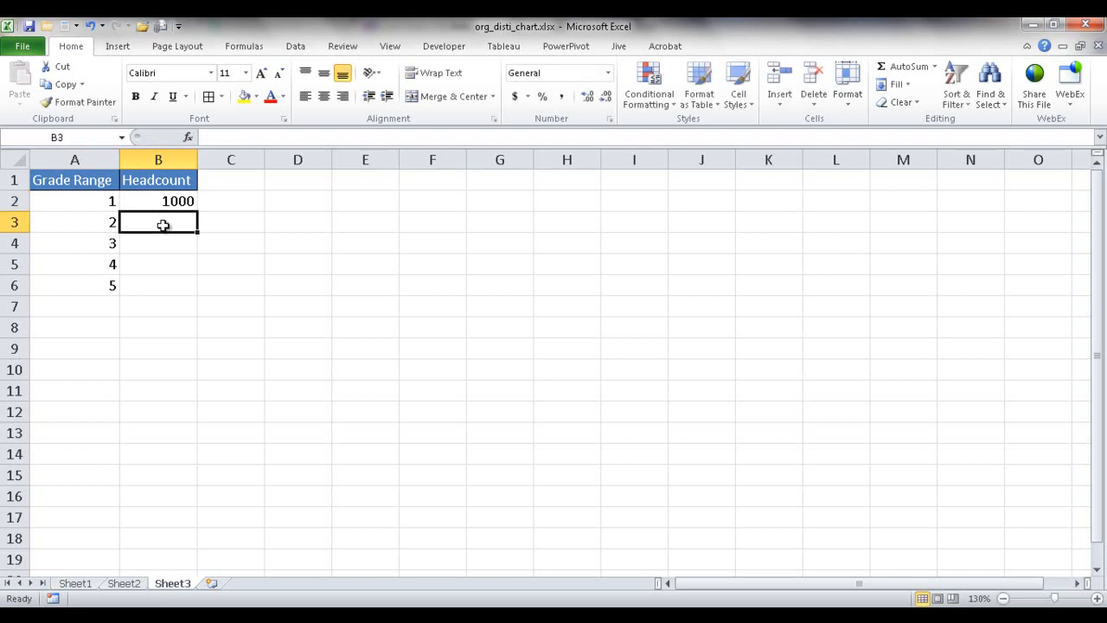
type("1500")
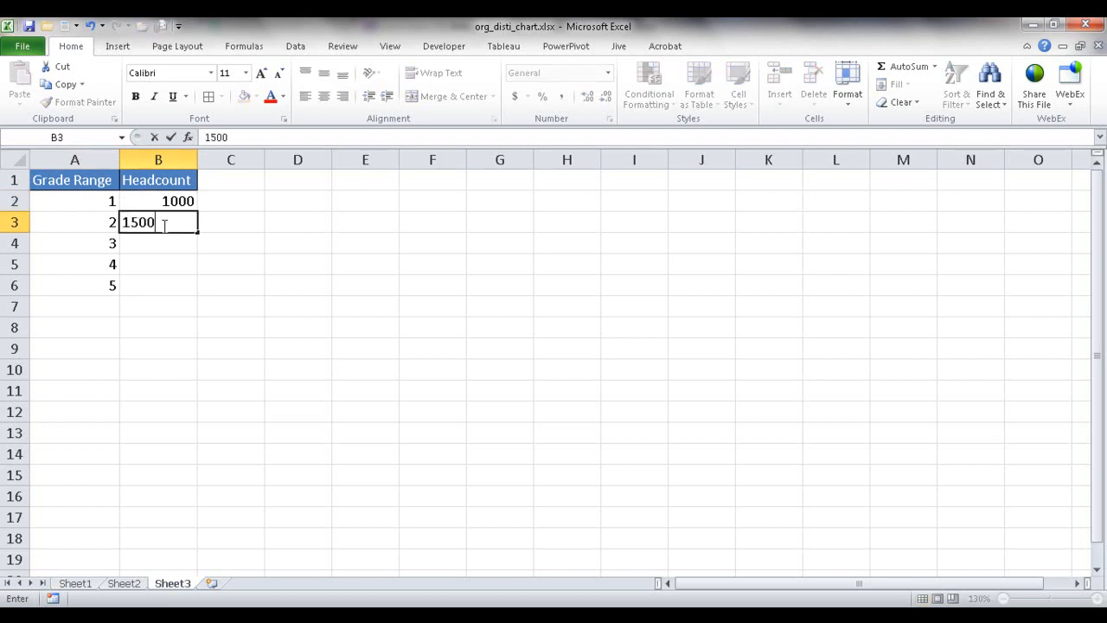
Step: Enter headcounts of 600, 200 and 80 for grades 3, 4 and 5 in cells B4 to B6
left_click(160, 245)
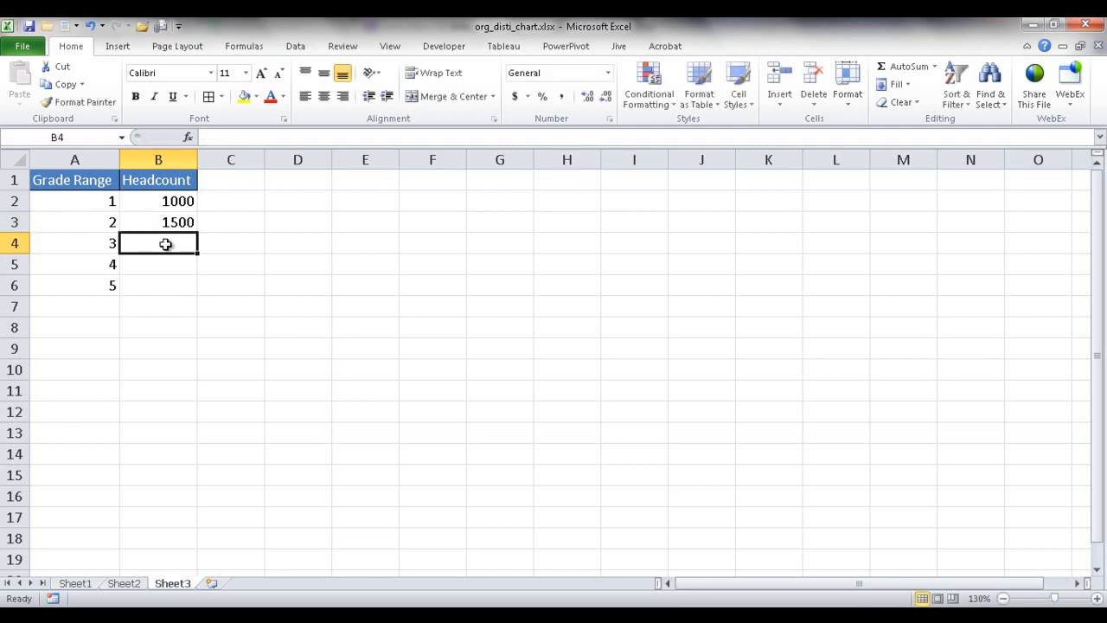
type("100")
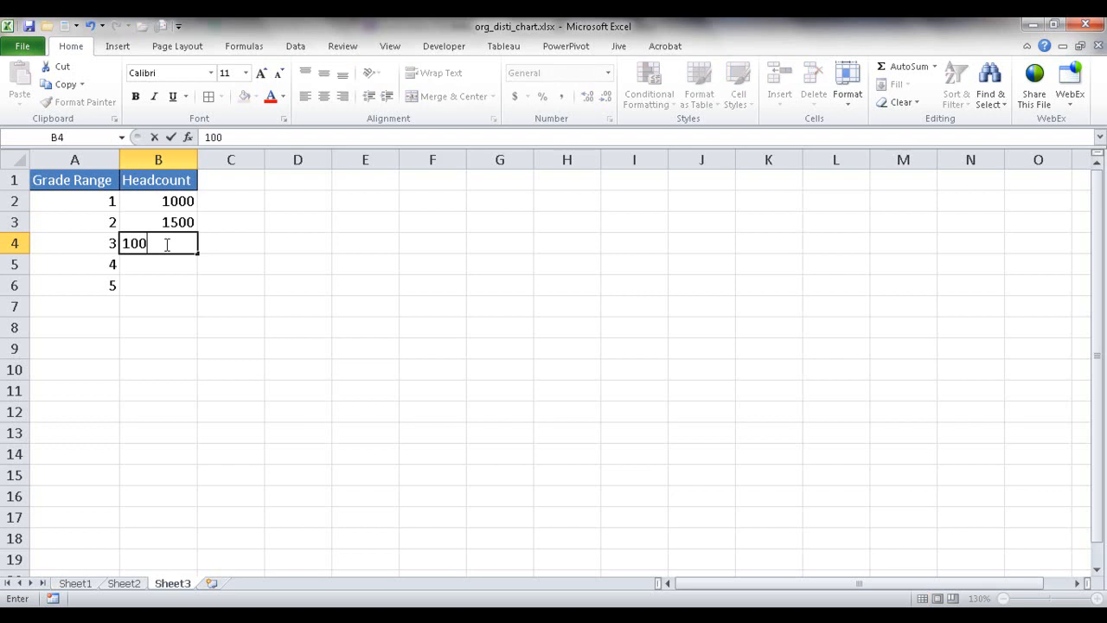
key("BackSpace")
key("BackSpace")
type("600")
left_click(161, 263)
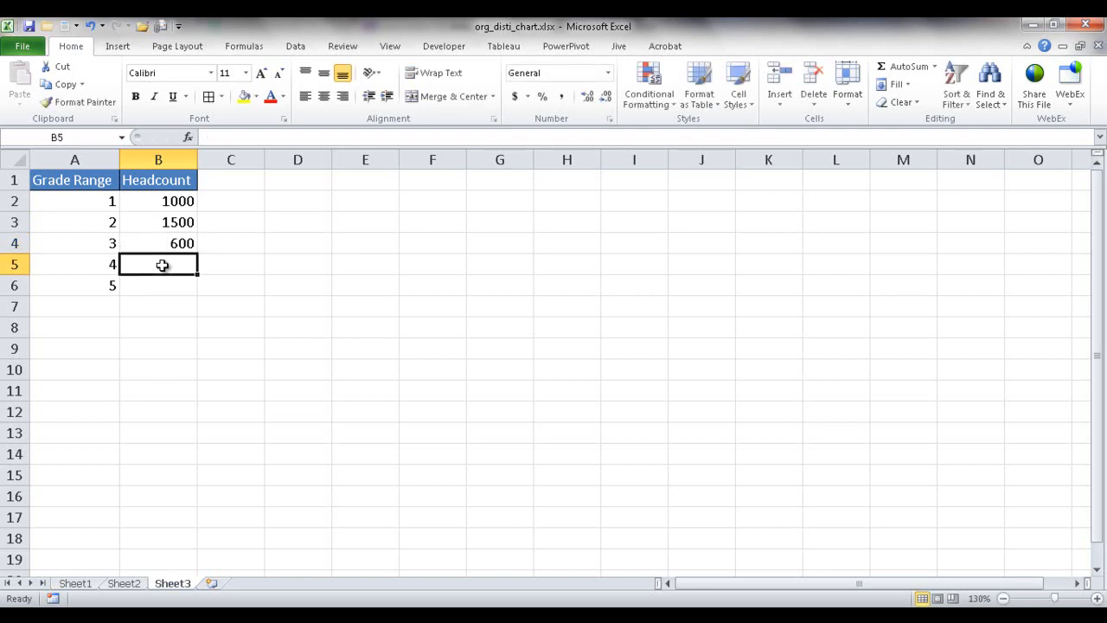
type("200")
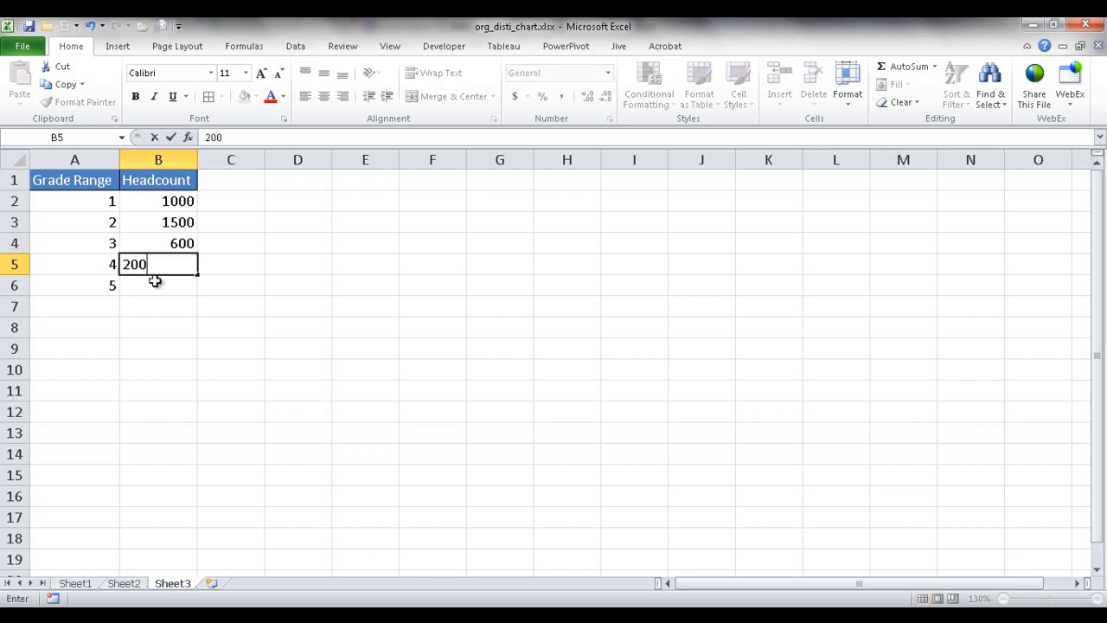
left_click(154, 282)
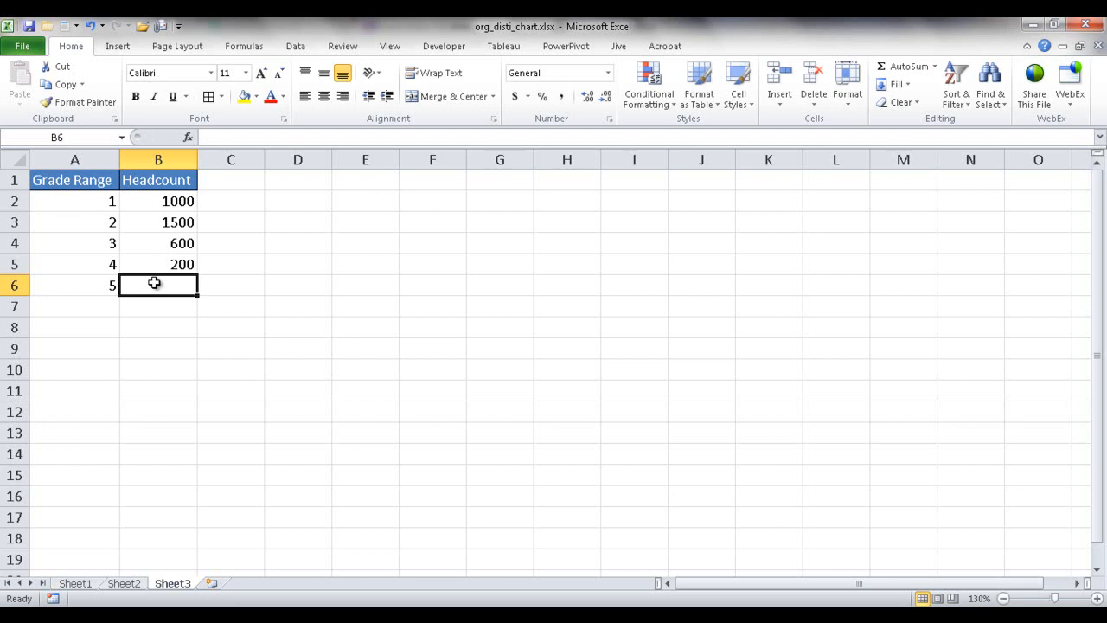
type("100")
key("BackSpace")
key("BackSpace")
type("80")
key("Return")
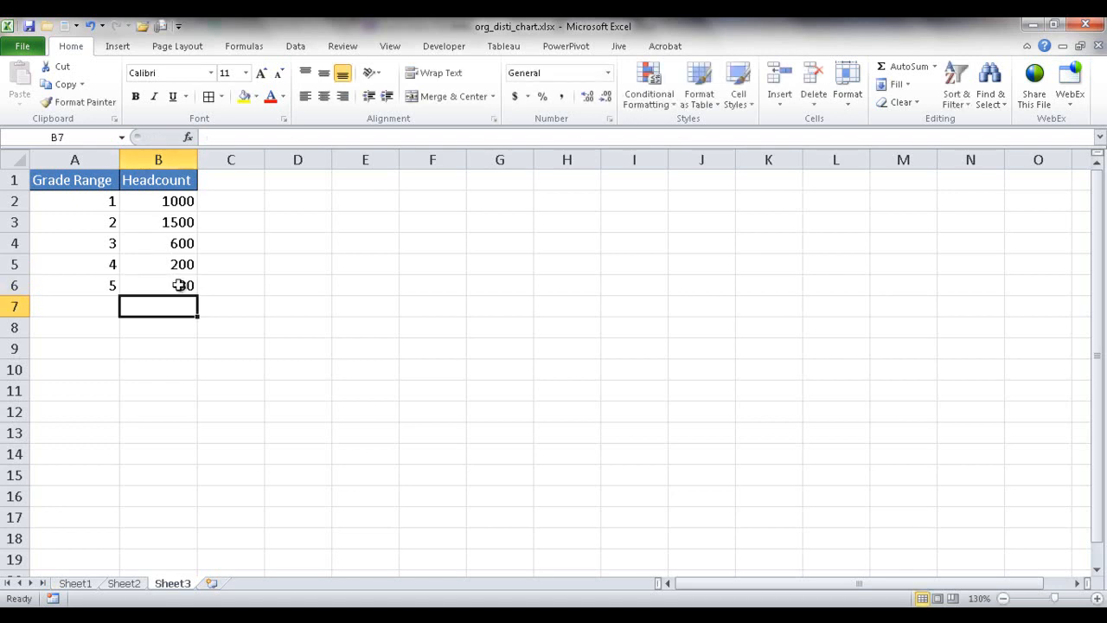
Step: Insert a 2-D stacked bar chart from the Grade Range and Headcount data in A1:B6
left_click_drag(98, 179, 173, 289)
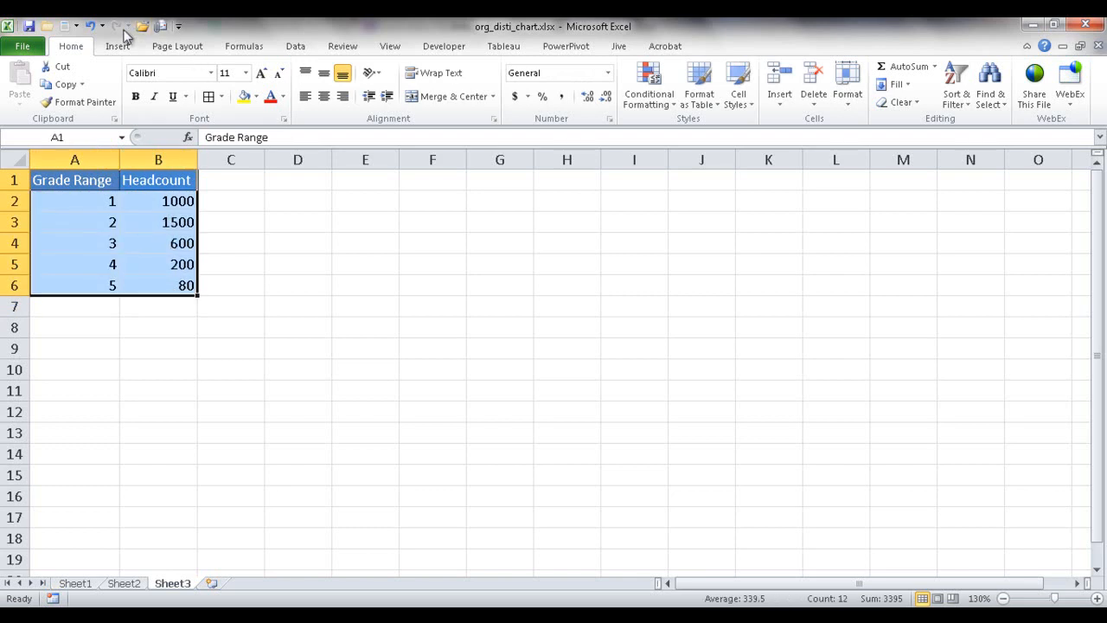
left_click(117, 47)
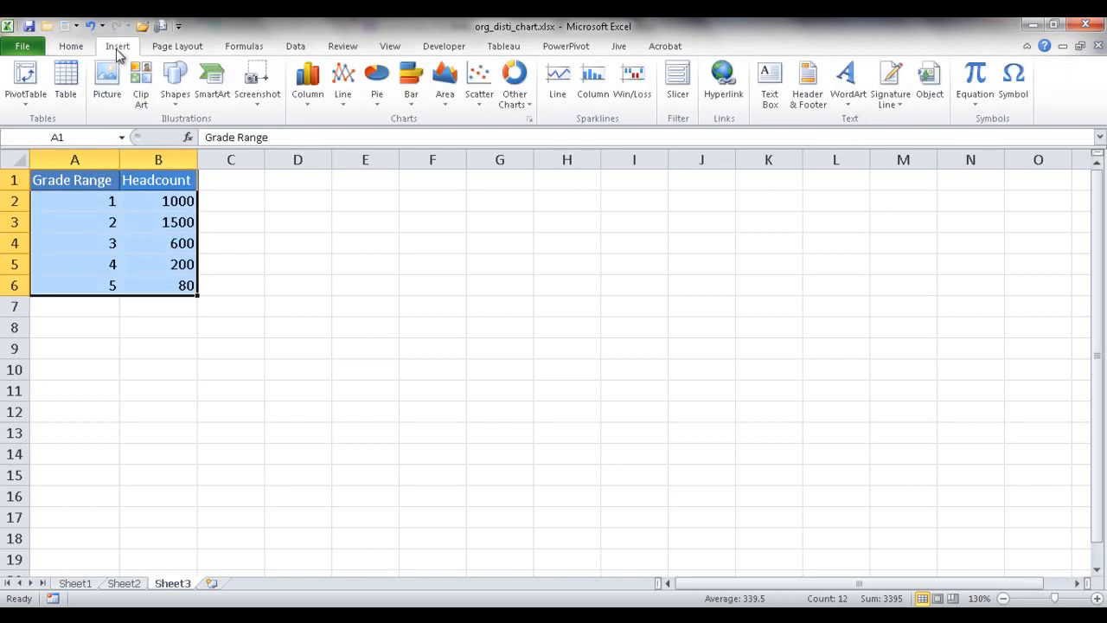
left_click(410, 86)
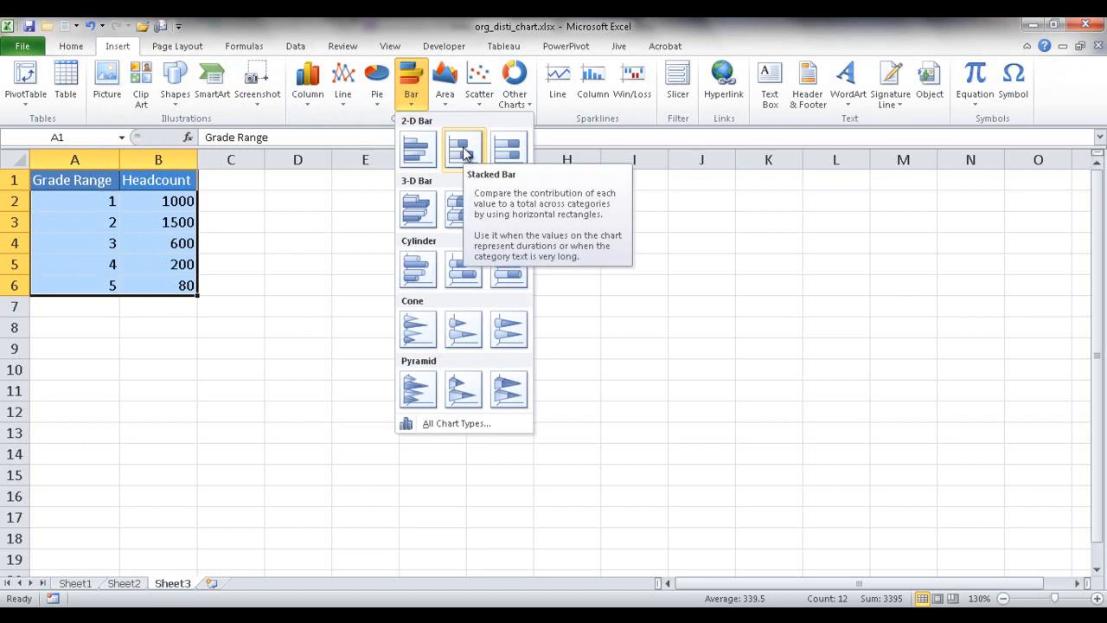
left_click(463, 150)
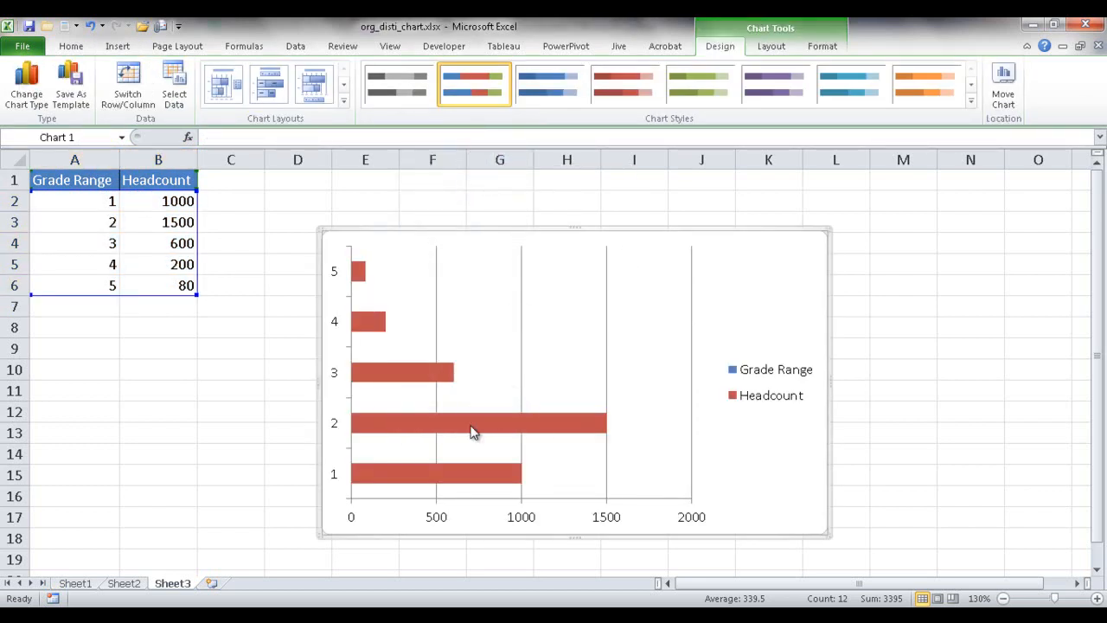
mouse_move(413, 425)
mouse_move(498, 478)
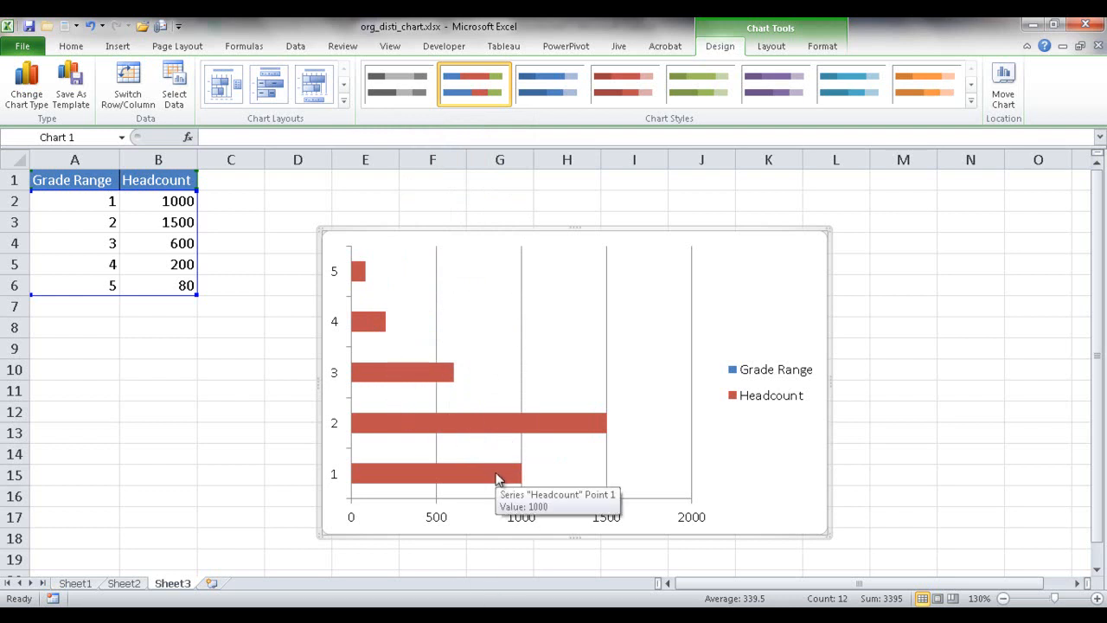
left_click(403, 370)
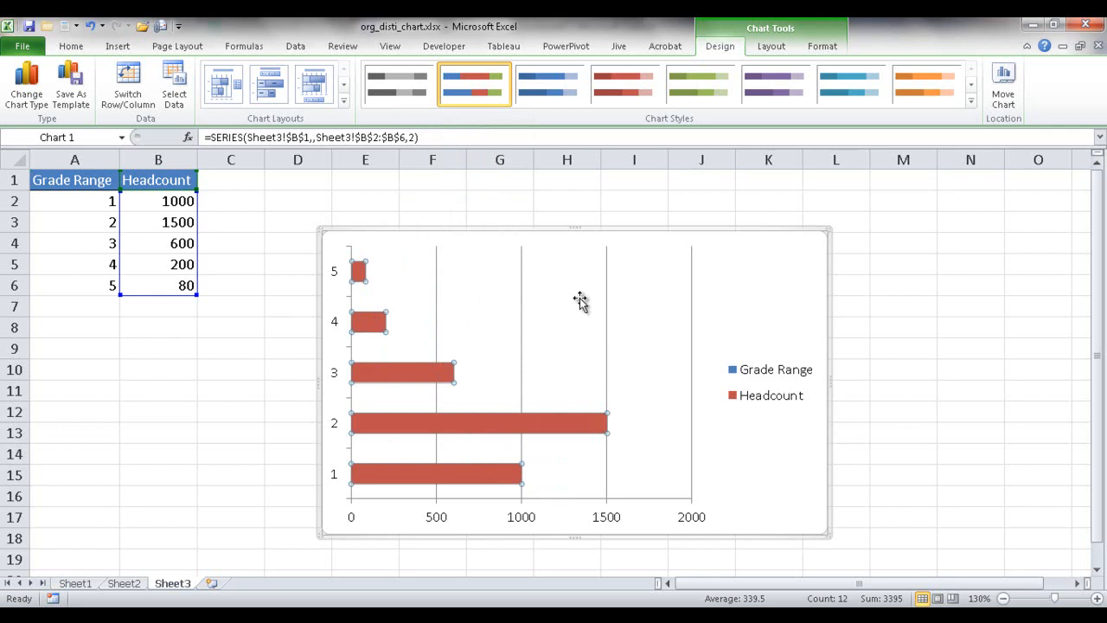
Step: Insert a blank column between Grade Range and Headcount and select its heading cell B1
left_click(150, 159)
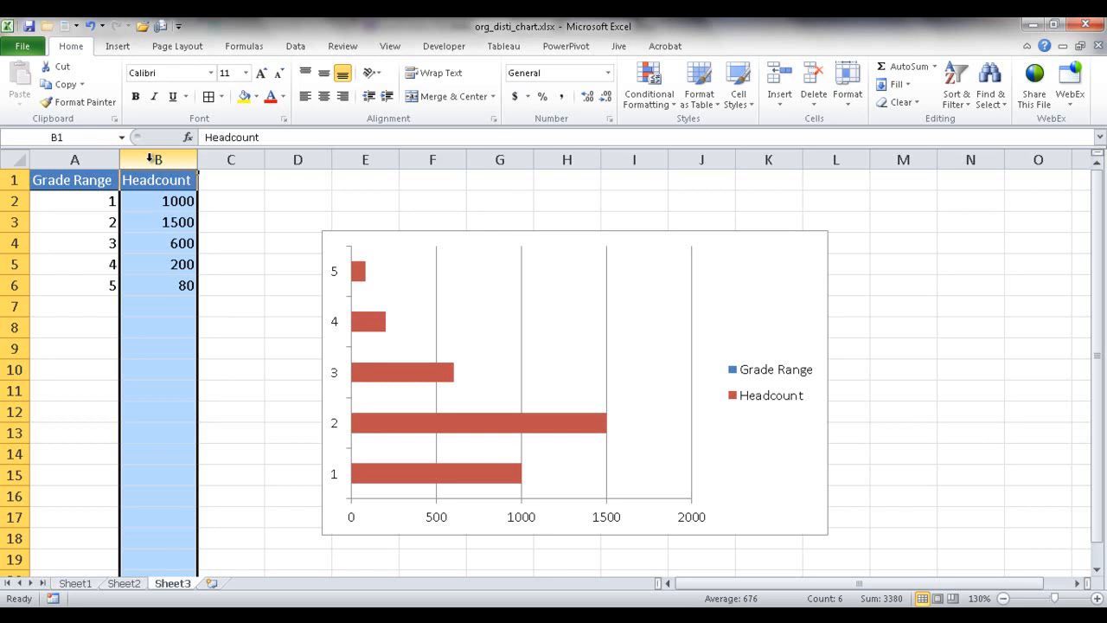
key("ctrl+shift+plus")
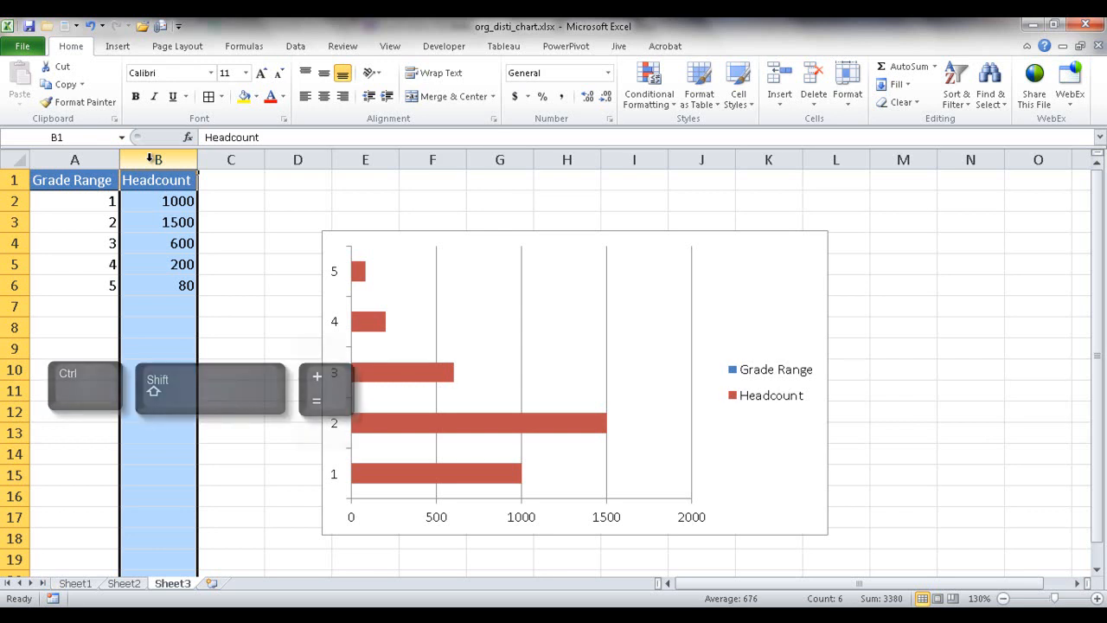
left_click(160, 179)
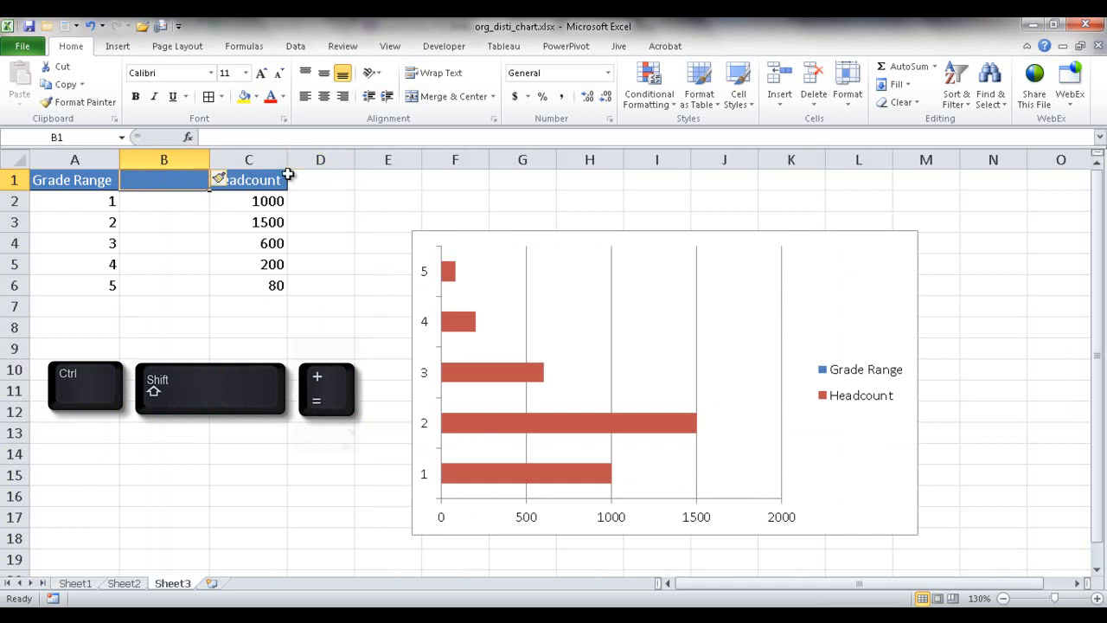
right_click(222, 161)
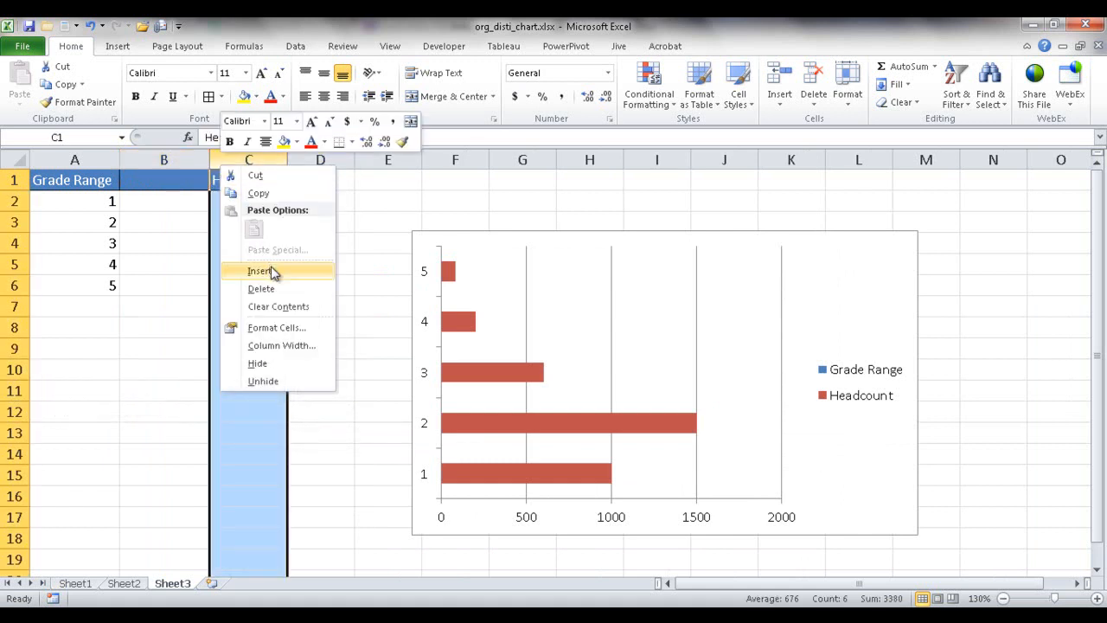
left_click(180, 159)
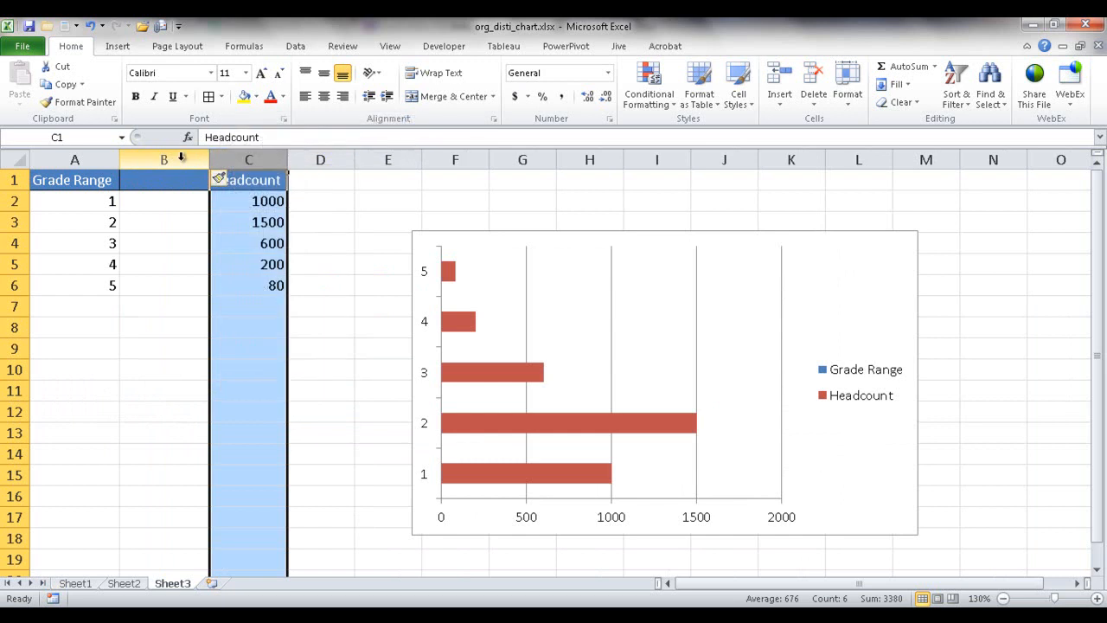
left_click(181, 157)
Step: Enter the heading Left Padding in cell B1
left_click(171, 182)
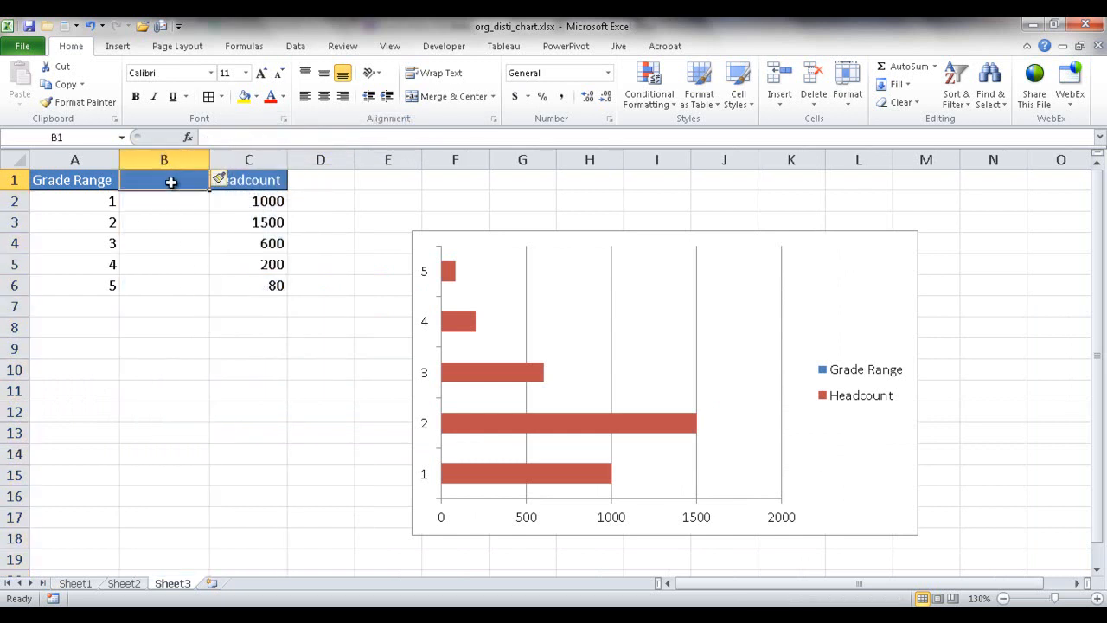
type("L")
type("eft paid")
key("BackSpace")
key("BackSpace")
type("Padding")
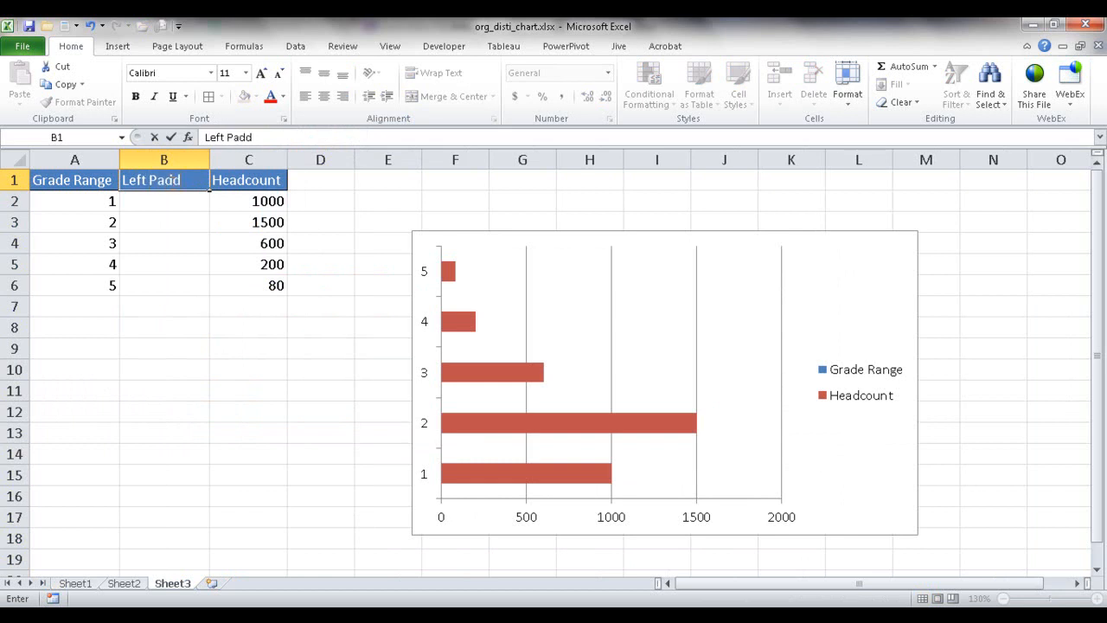
Step: Enter the heading Right Padding in cell D1 and auto-fit column D to its width
left_click(306, 183)
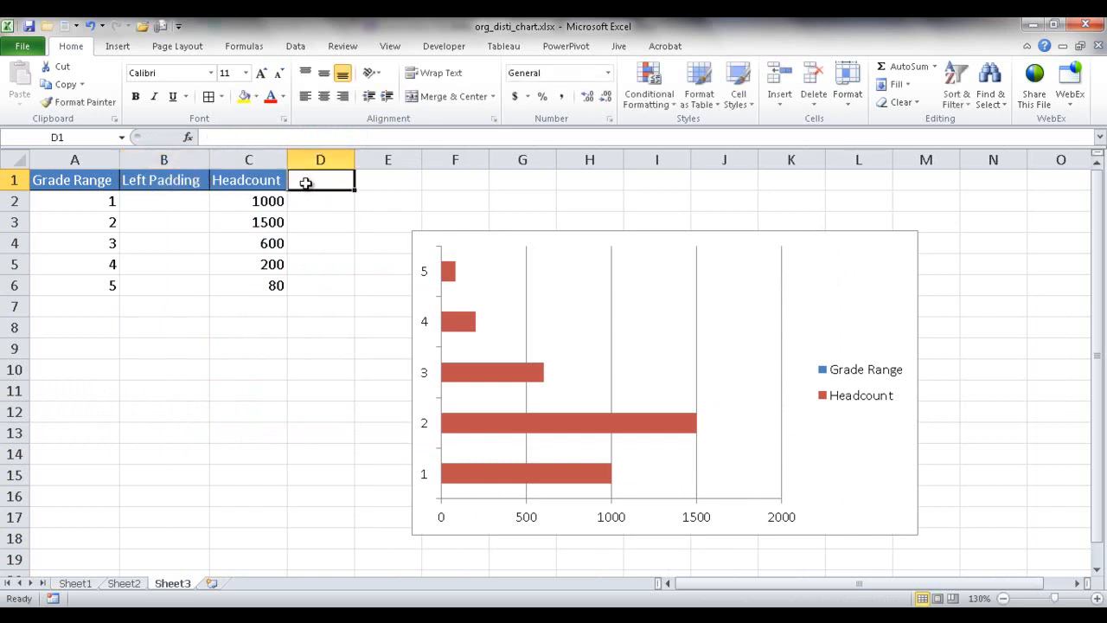
type("Right Padad")
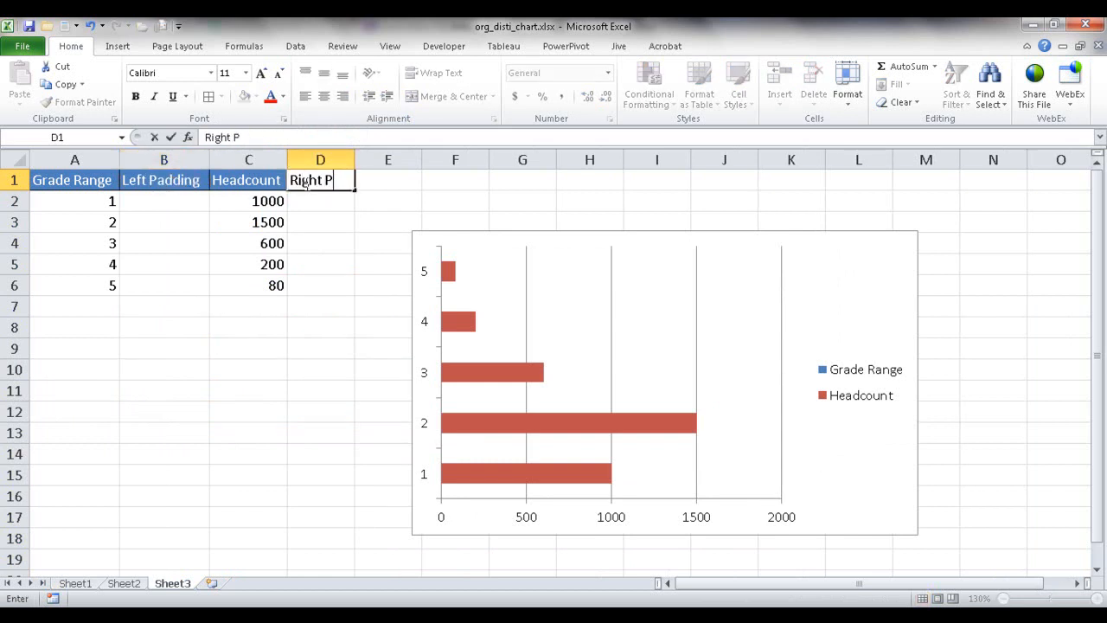
key("BackSpace")
key("BackSpace")
type("ding")
key("Return")
double_click(355, 160)
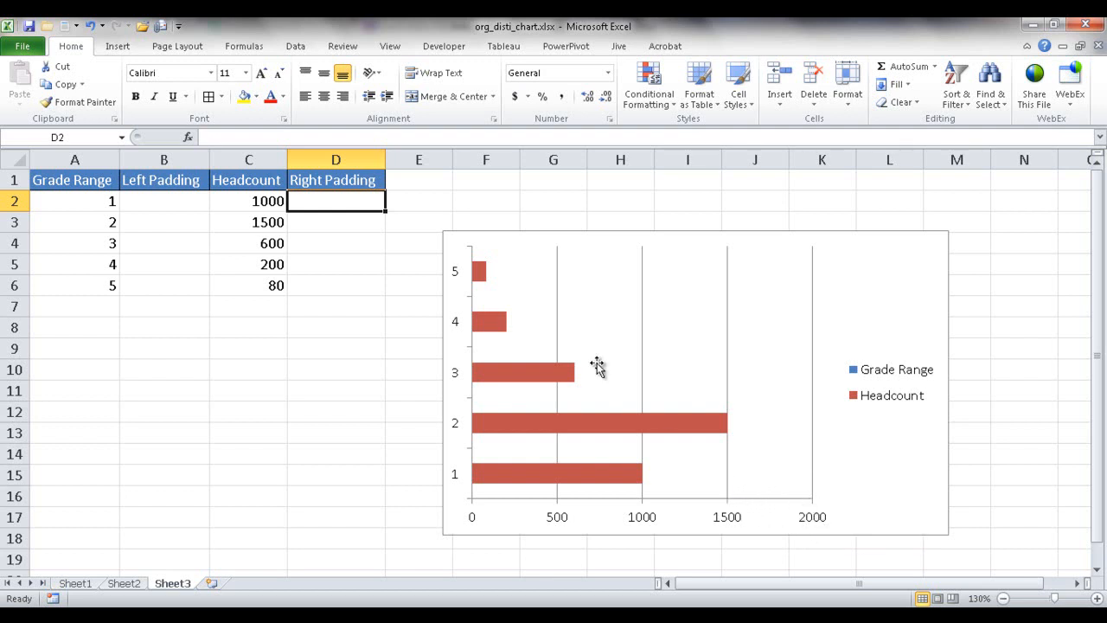
left_click(173, 203)
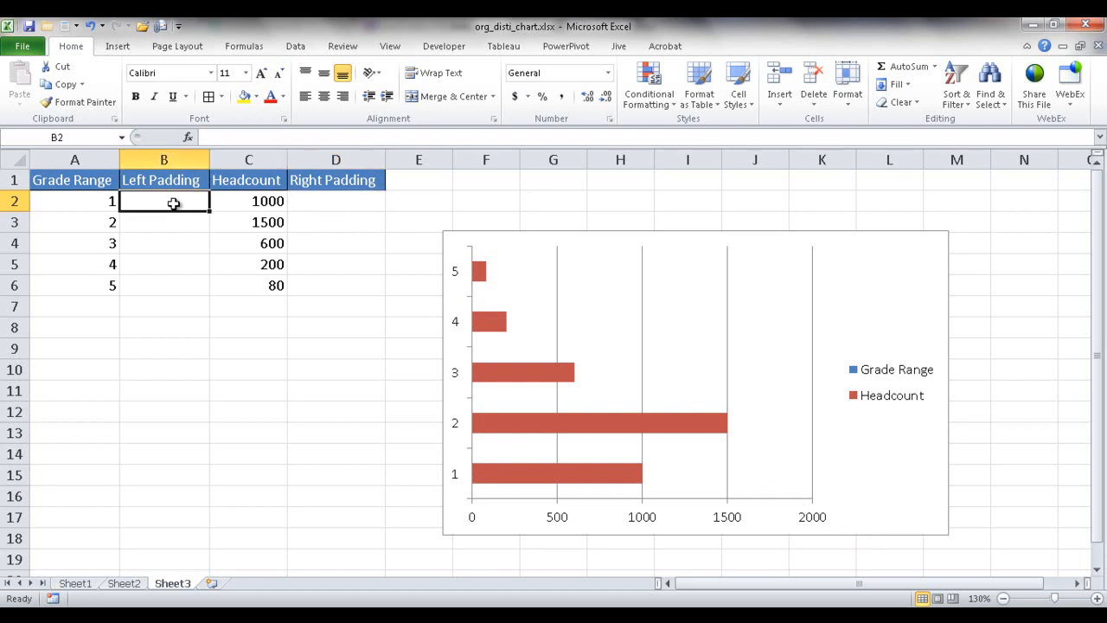
type("=")
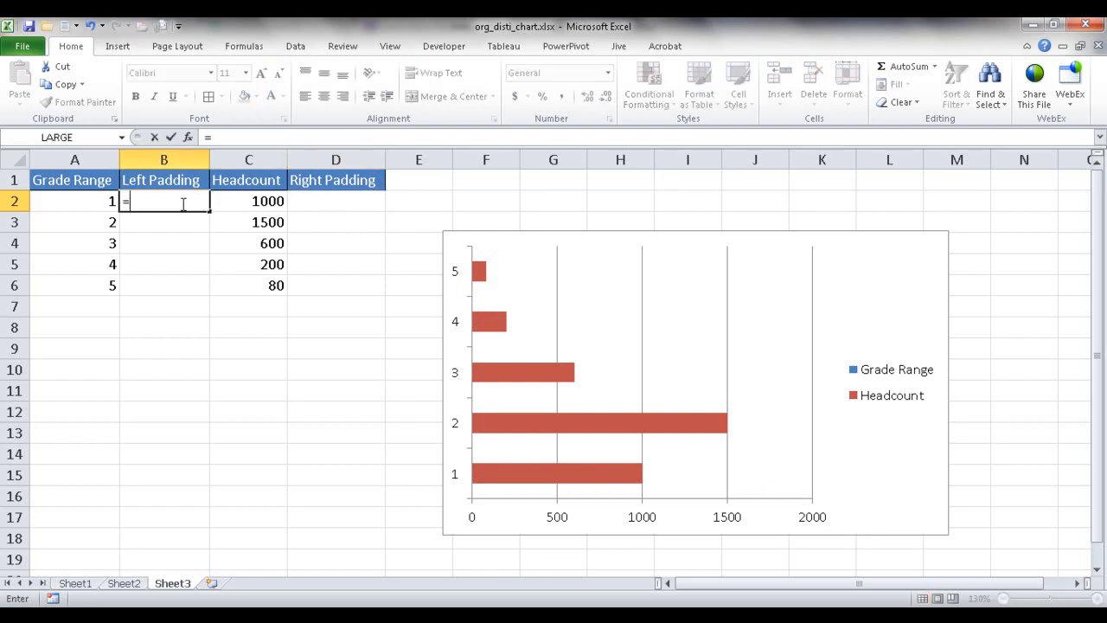
key("Escape")
left_click(258, 222)
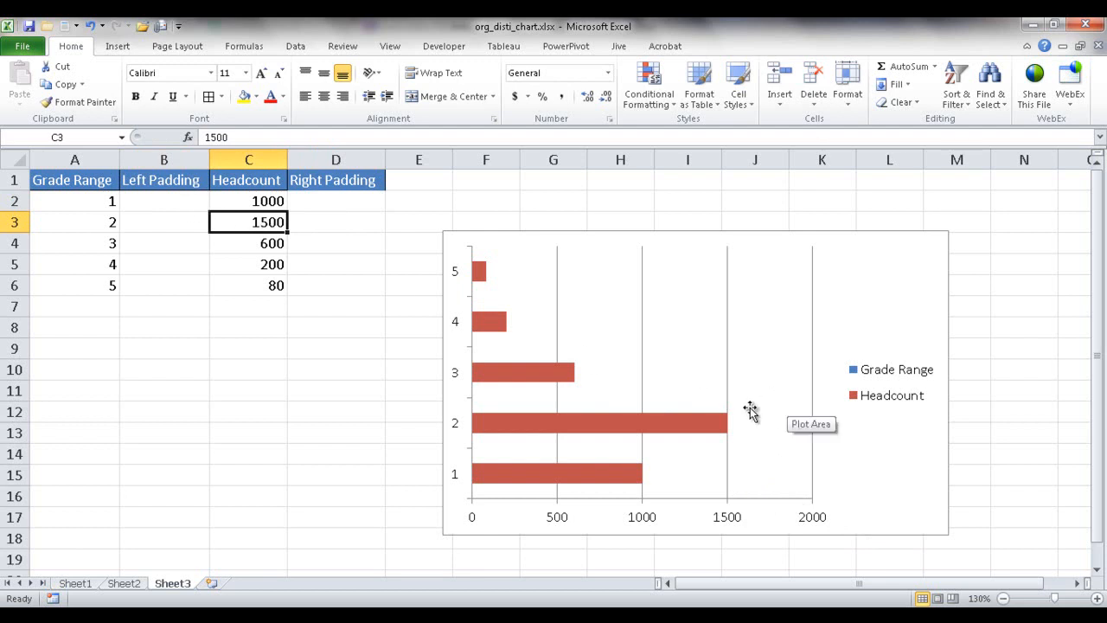
Step: Write the formula =(1800-C2)/2 in cell B2 for grade 1's left padding
left_click(151, 200)
type("=1800")
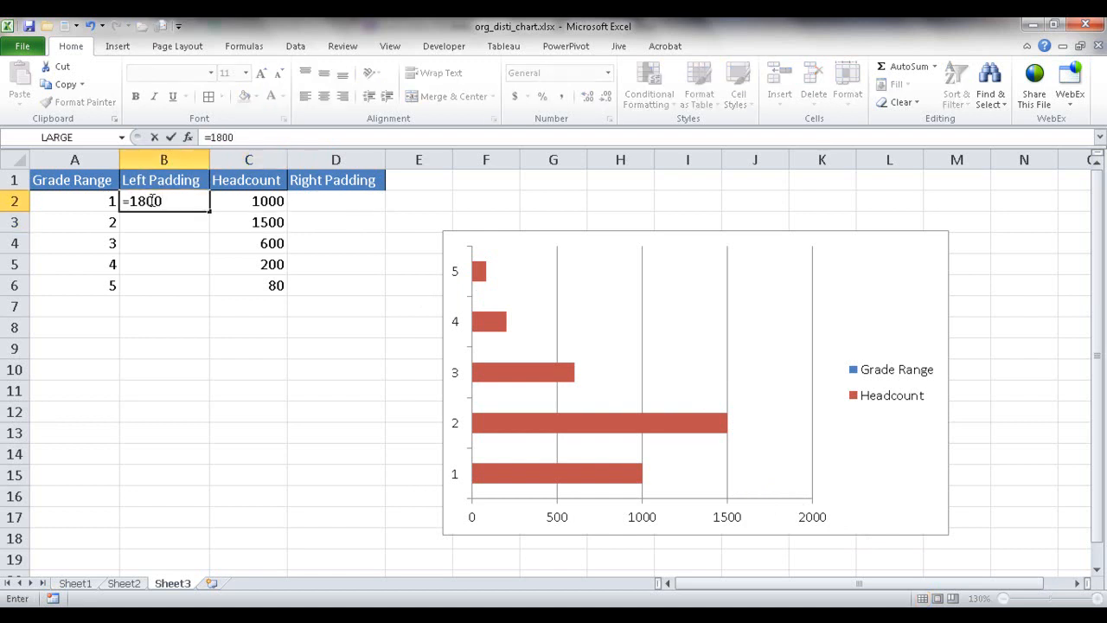
type("-")
left_click(232, 200)
type(")")
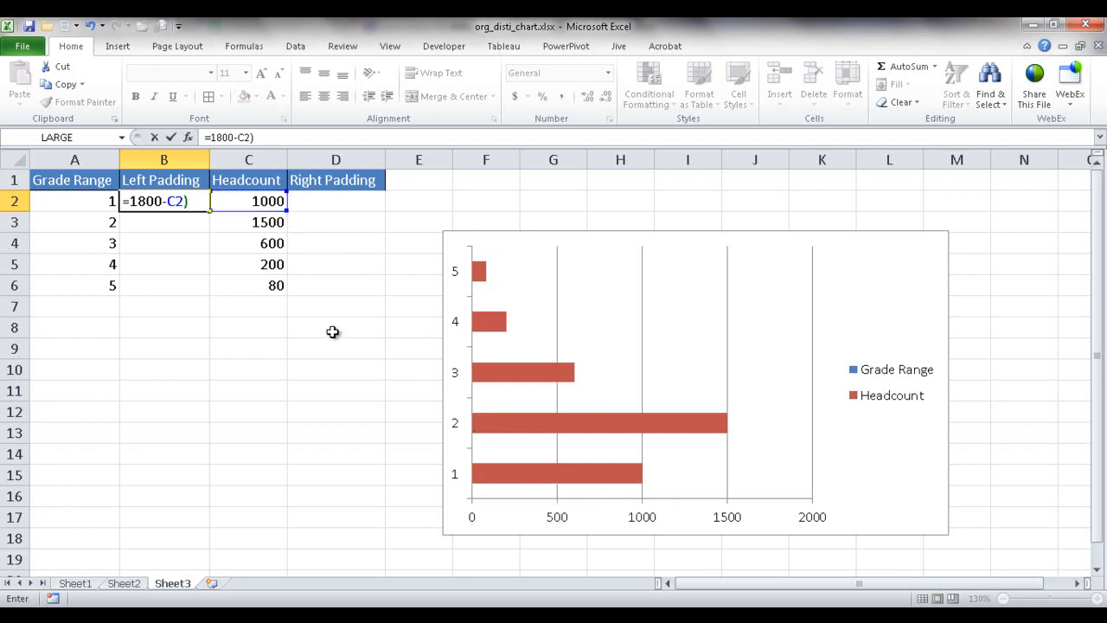
left_click(131, 199)
type("(")
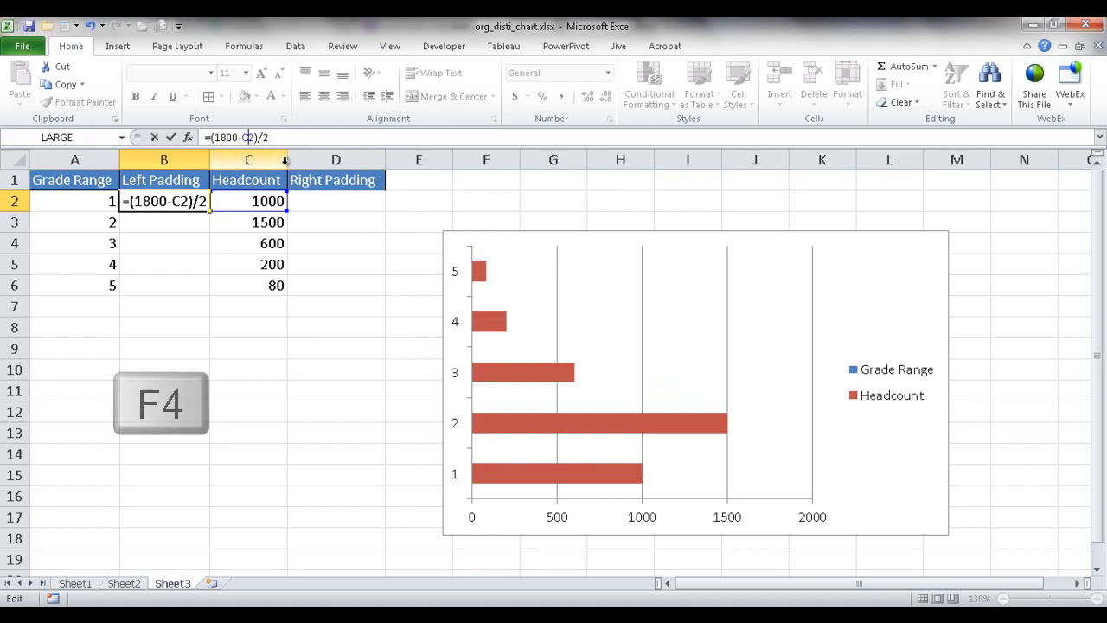
Step: Lock the formula's column reference as $C2, commit it in B2, and fill it down through B6
key("F4")
key("F4")
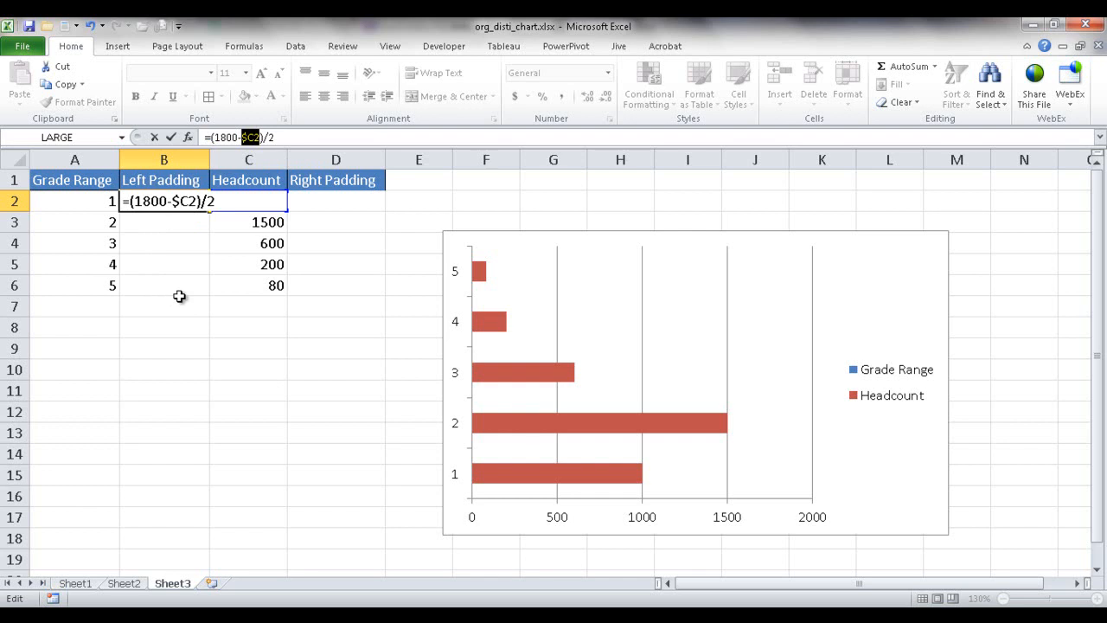
key("ctrl+Return")
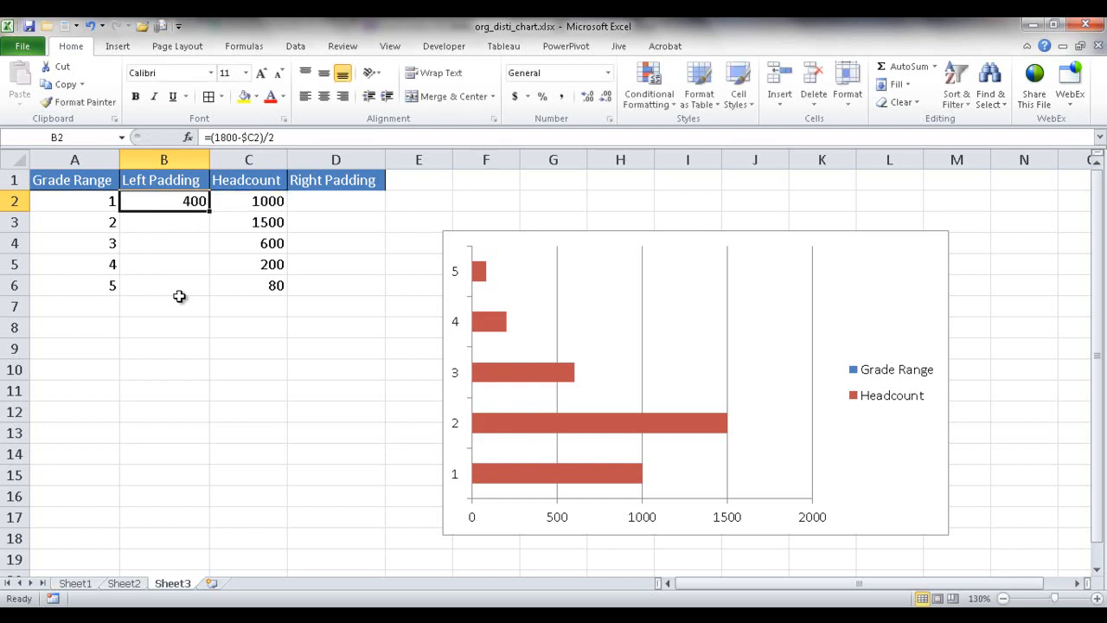
double_click(209, 211)
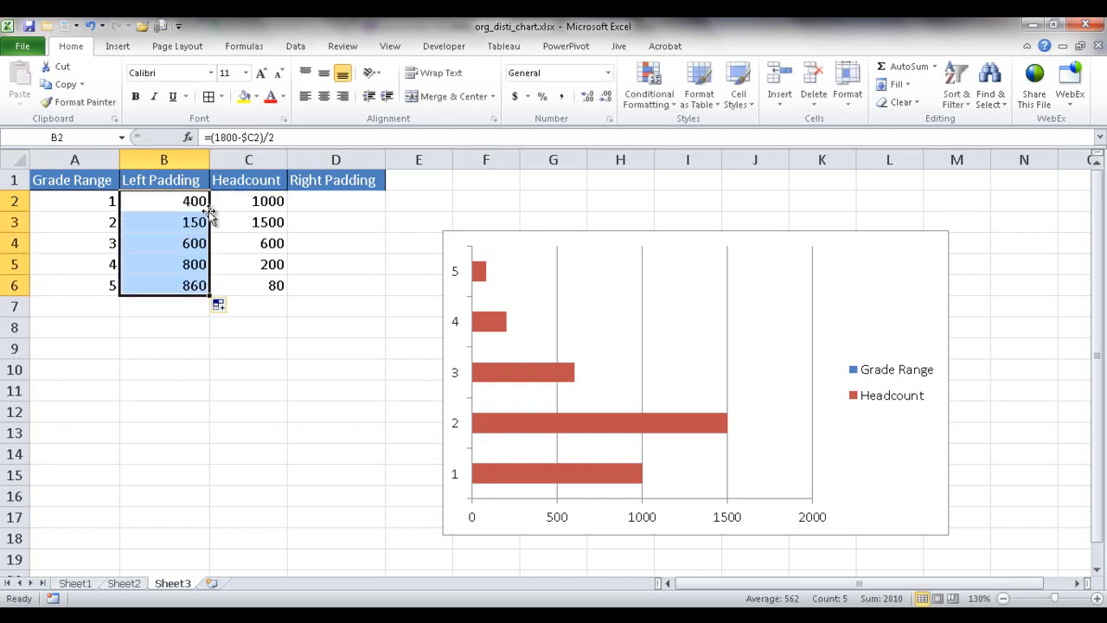
left_click(193, 285)
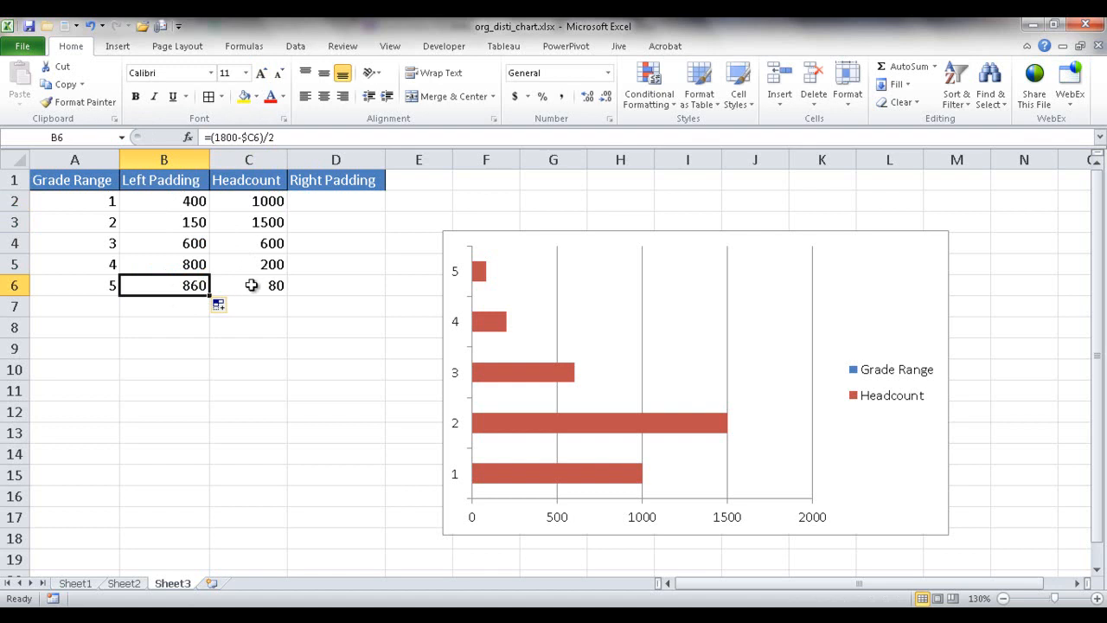
Step: Copy the Left Padding formulas from B2:B6 into the Right Padding cells D2:D6, and check the row sums for grades 1 and 4
left_click_drag(186, 202, 183, 279)
key("ctrl+c")
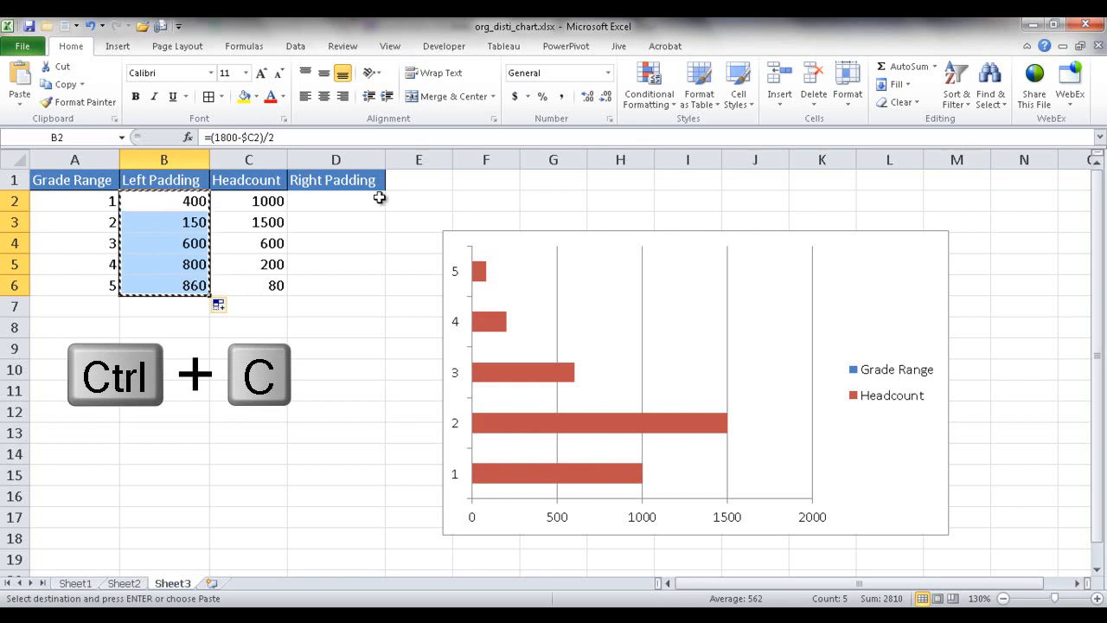
left_click(358, 203)
key("ctrl+v")
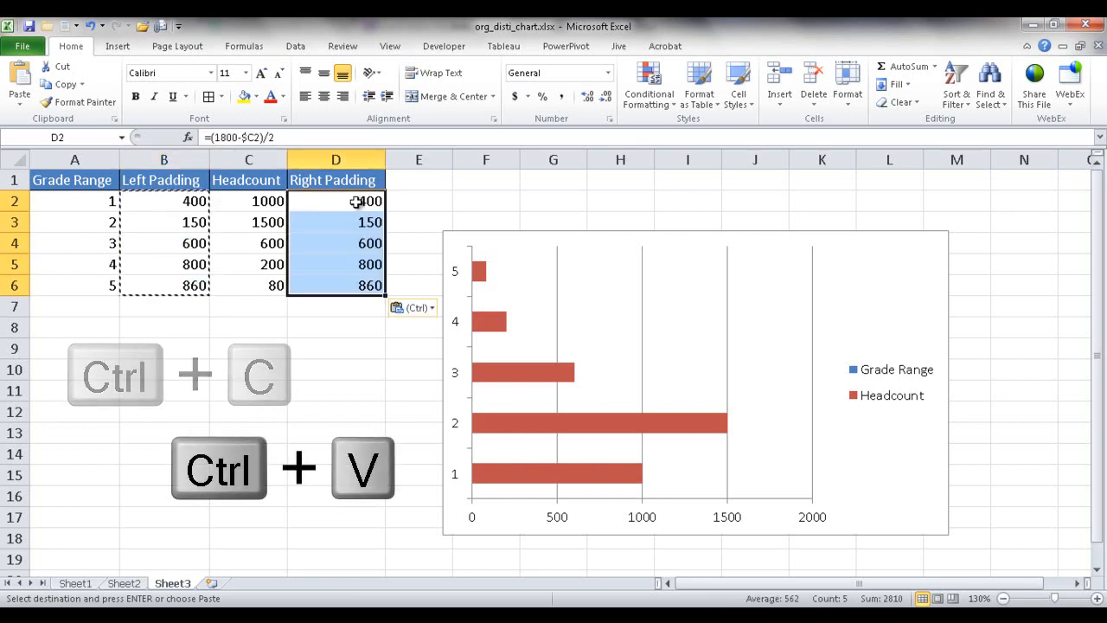
left_click(356, 201)
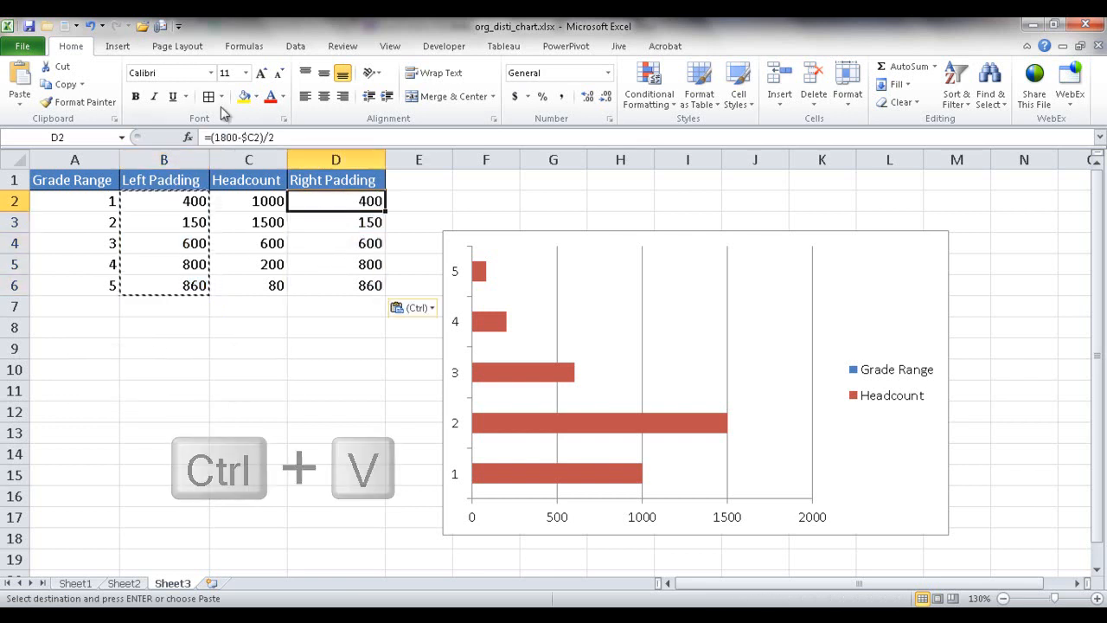
key("Escape")
left_click_drag(193, 202, 318, 203)
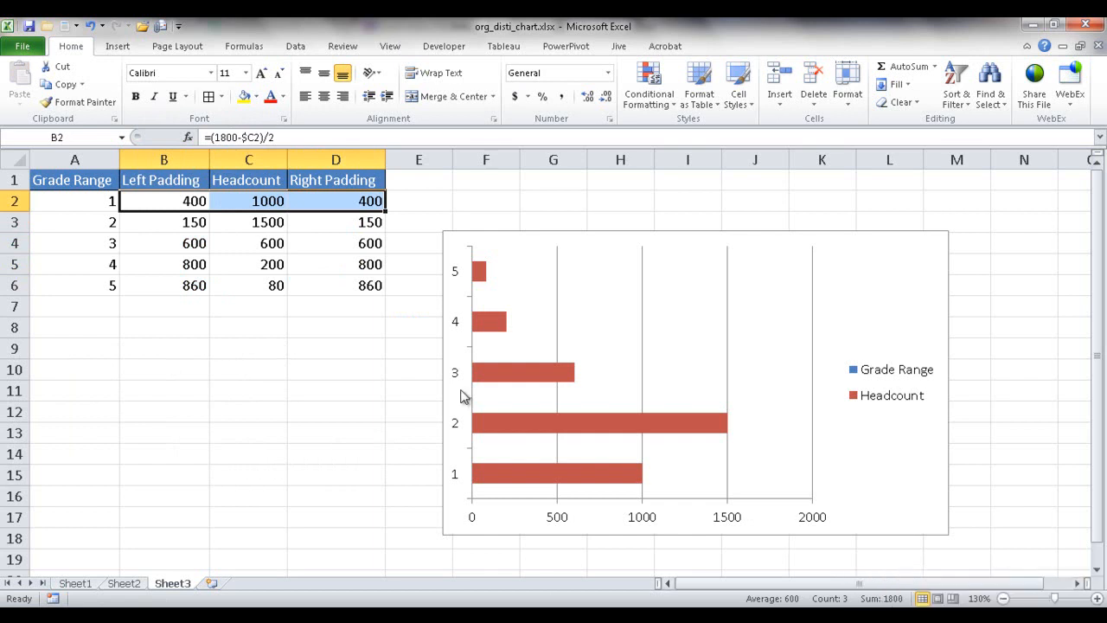
left_click_drag(184, 266, 327, 273)
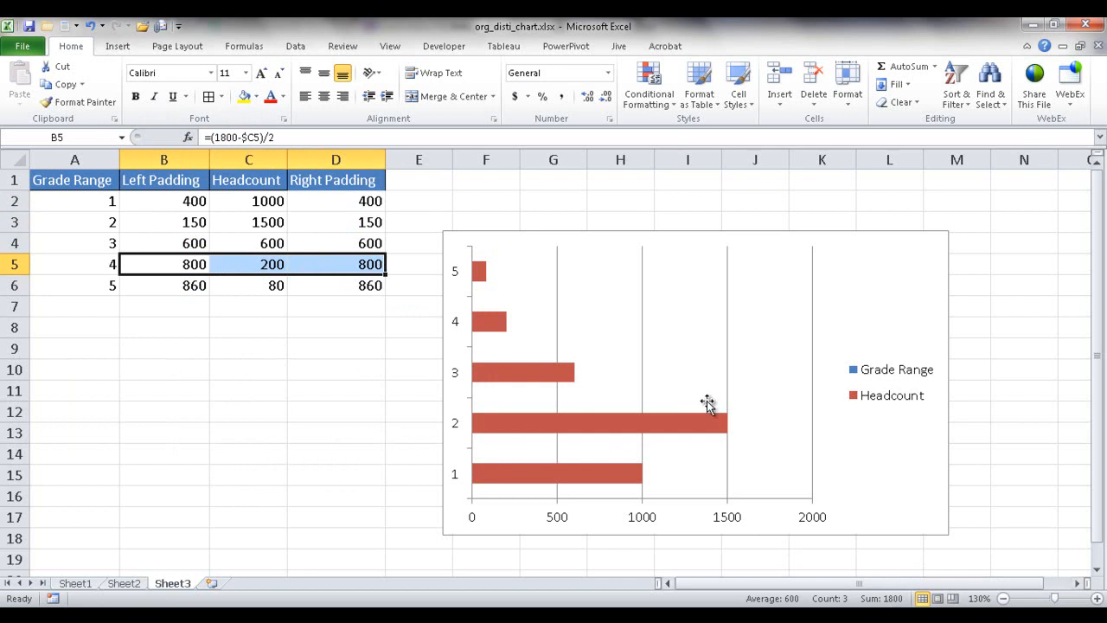
Step: Delete the existing bar chart from the sheet
left_click(631, 364)
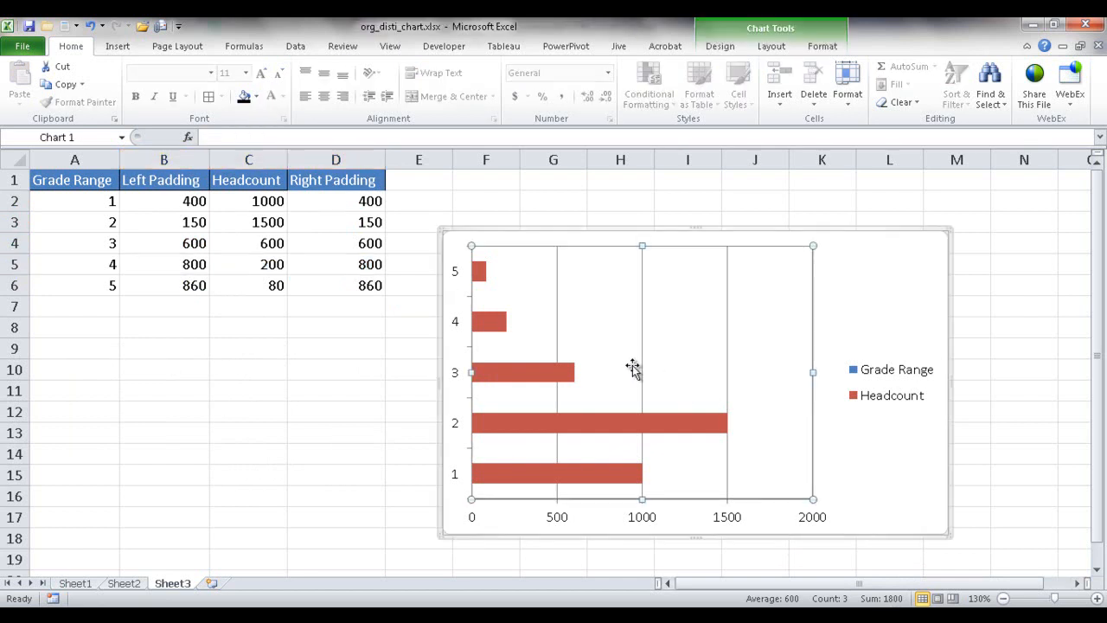
left_click(732, 231)
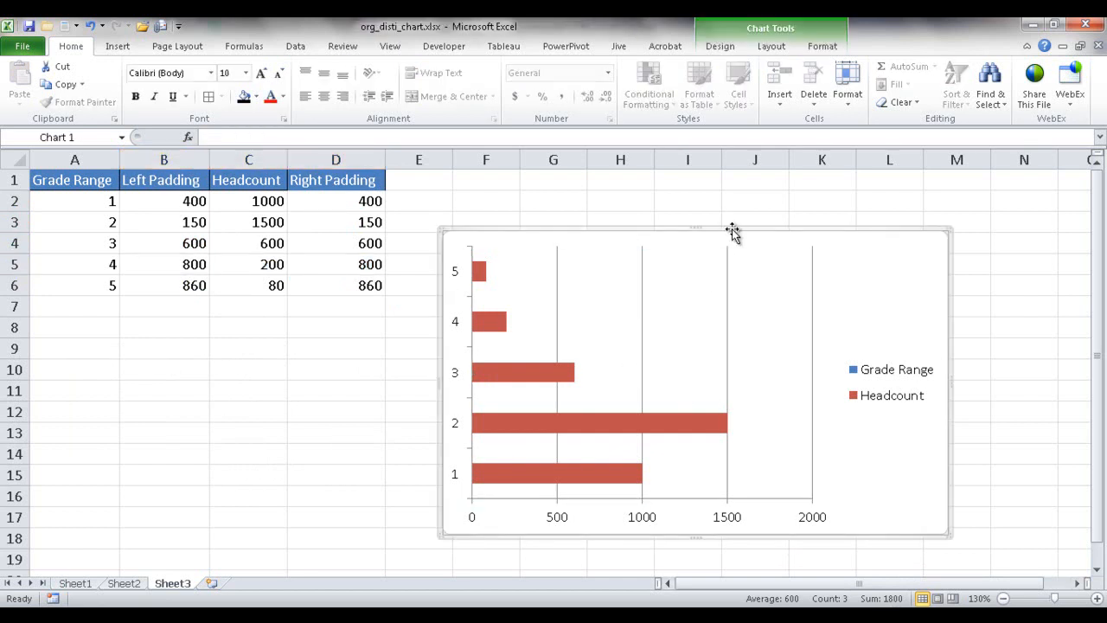
key("Delete")
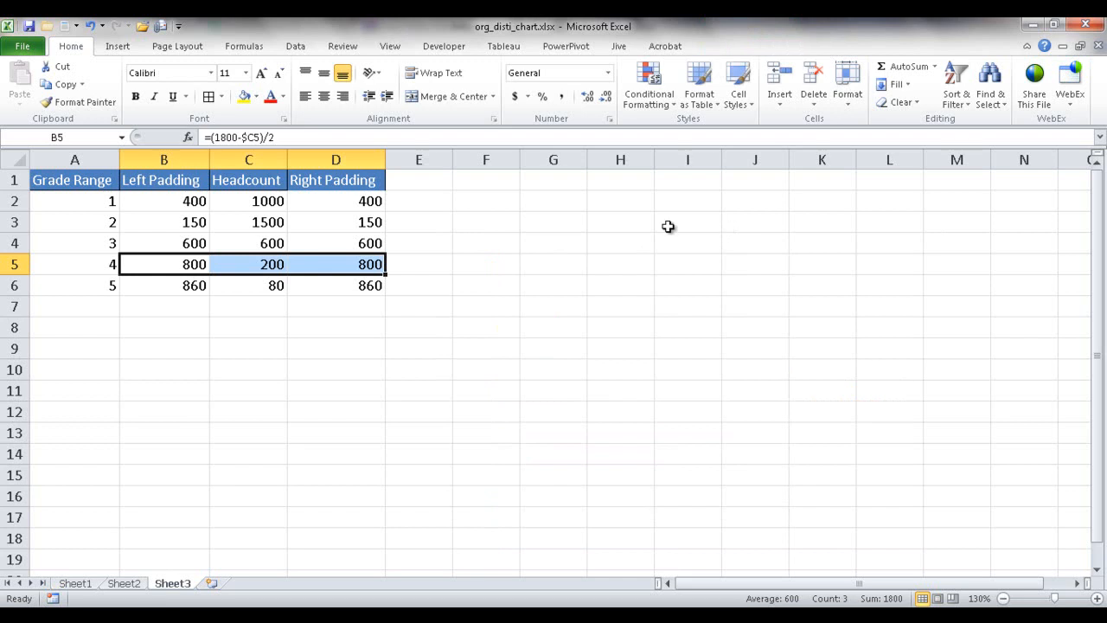
Step: Insert a 2-D stacked bar chart from the table A1:D6 and move it clear of the data, starting around column F
left_click(256, 219)
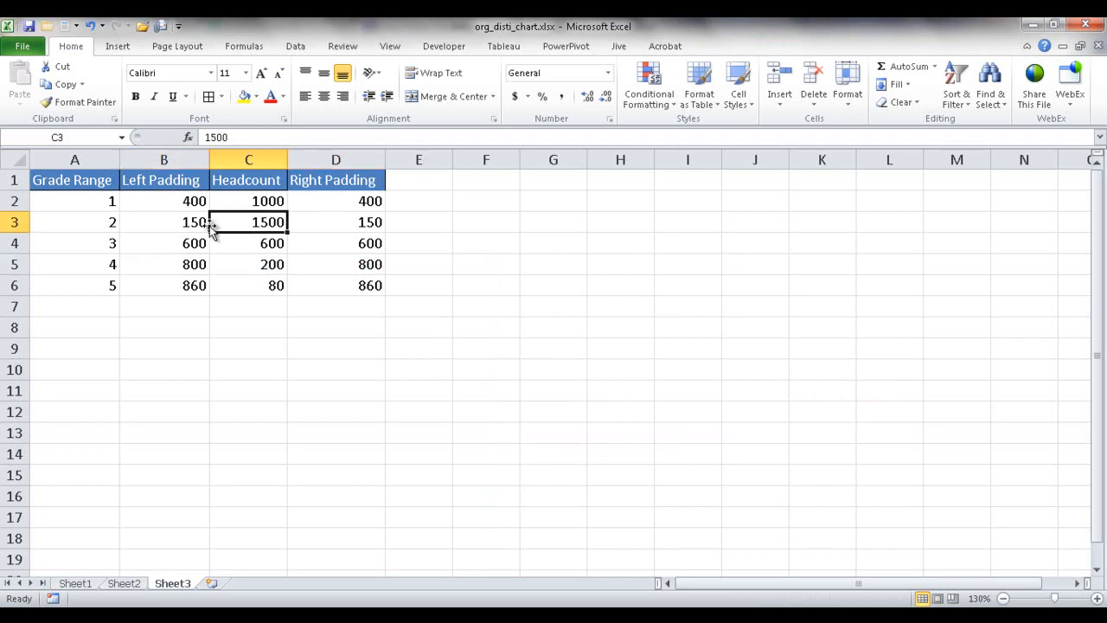
left_click(117, 48)
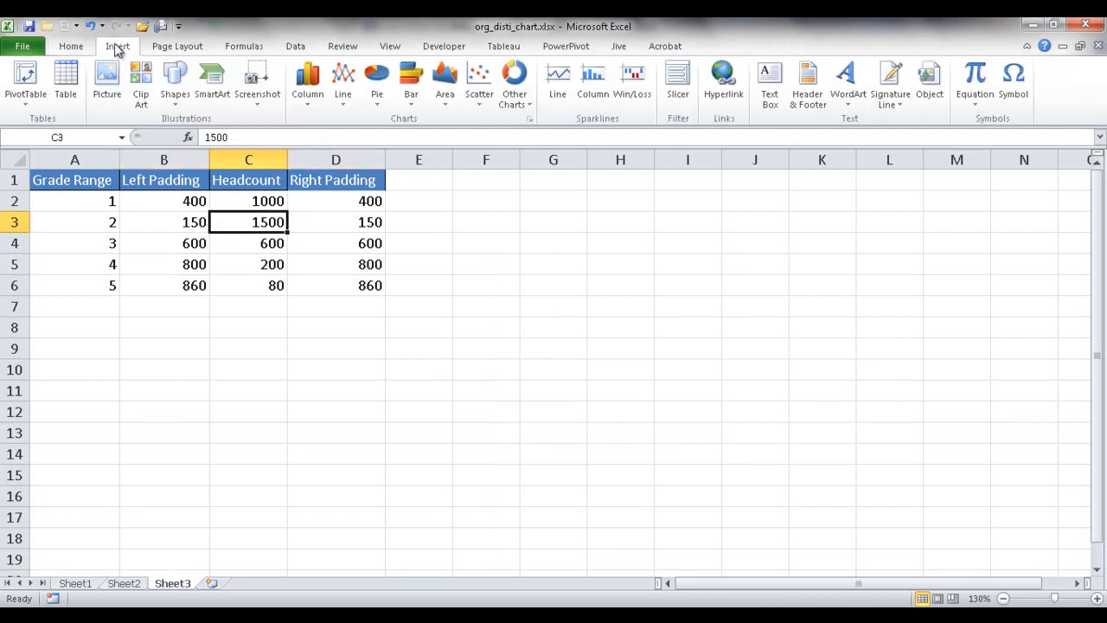
left_click(420, 104)
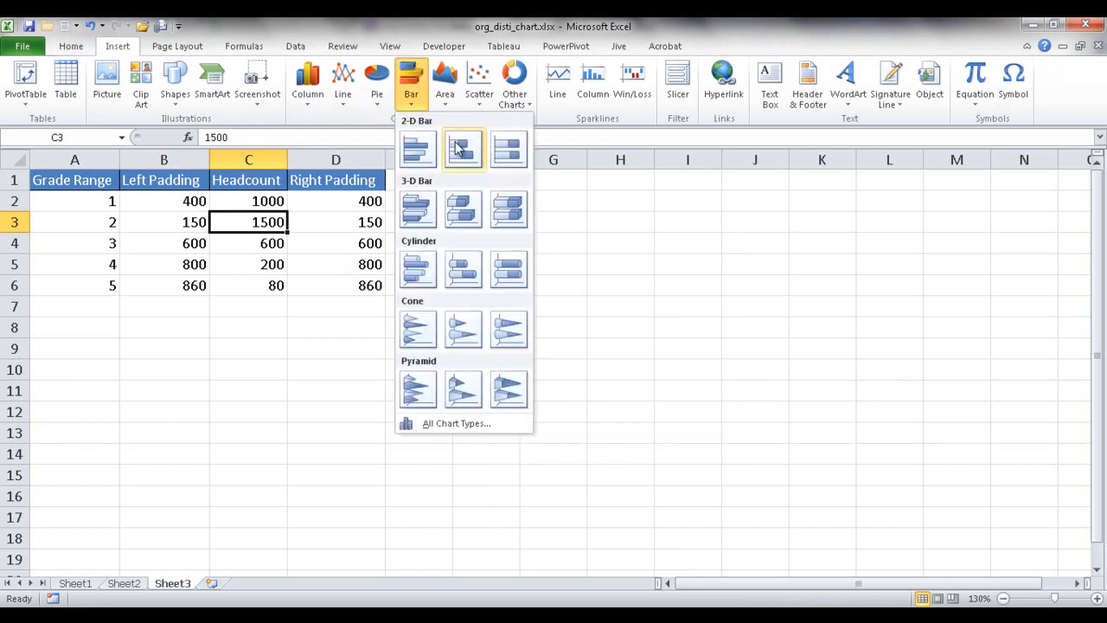
left_click(459, 147)
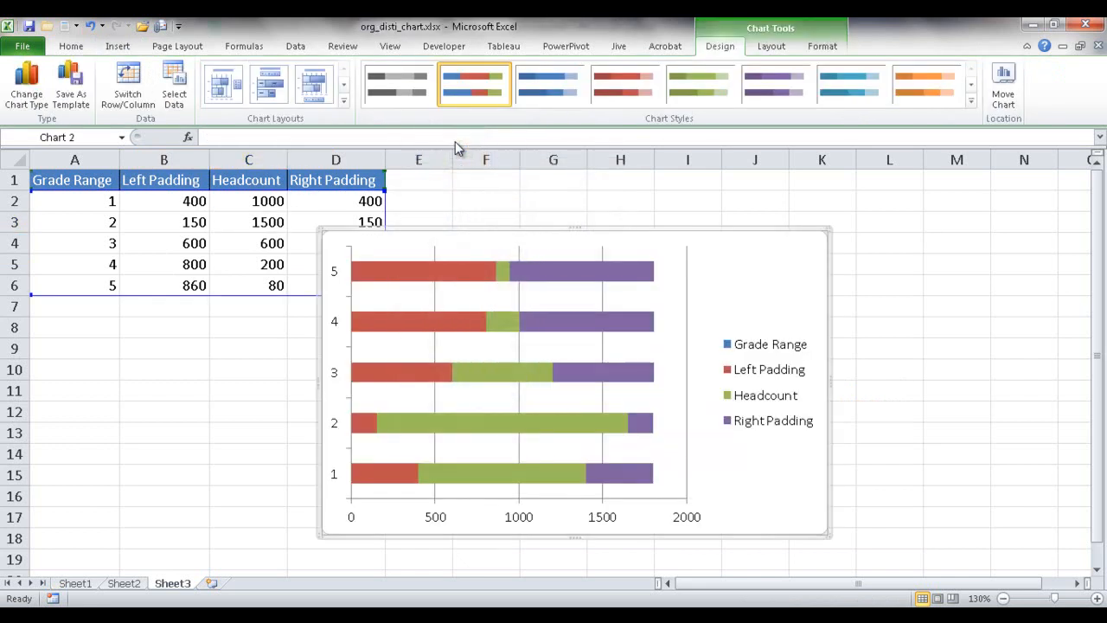
left_click_drag(529, 216, 670, 206)
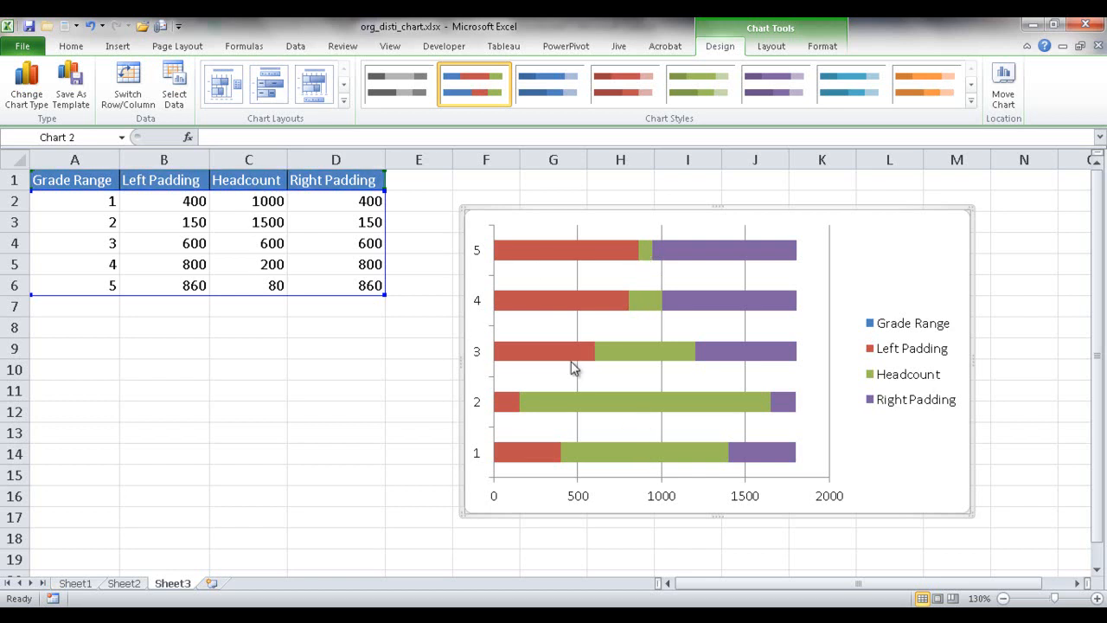
Step: Remove the legend and the vertical gridlines from the stacked bar chart
left_click(877, 313)
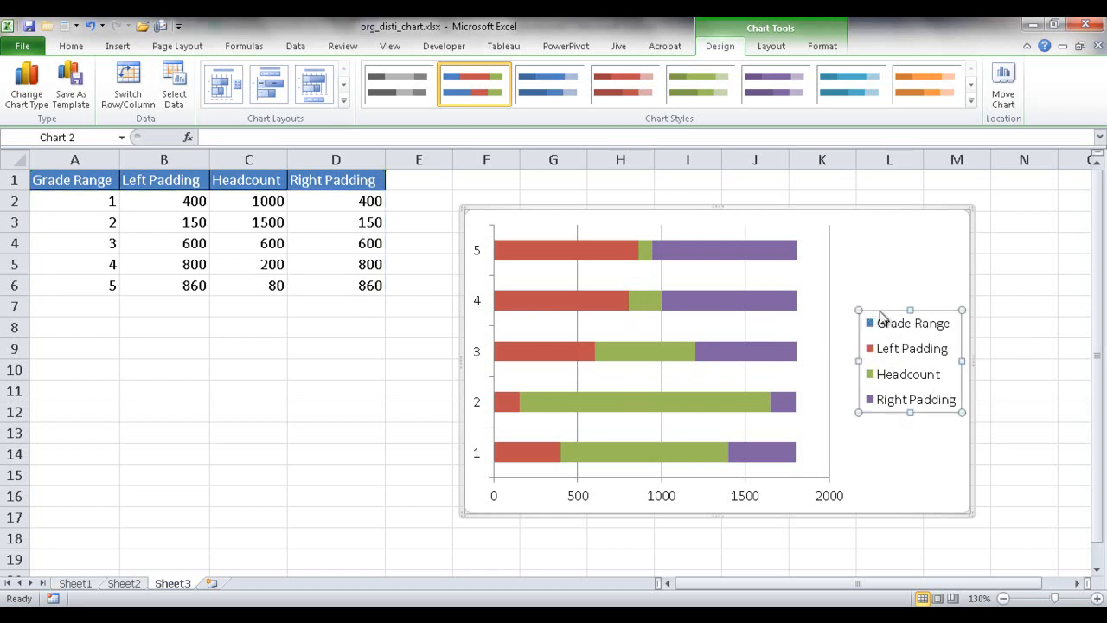
key("Delete")
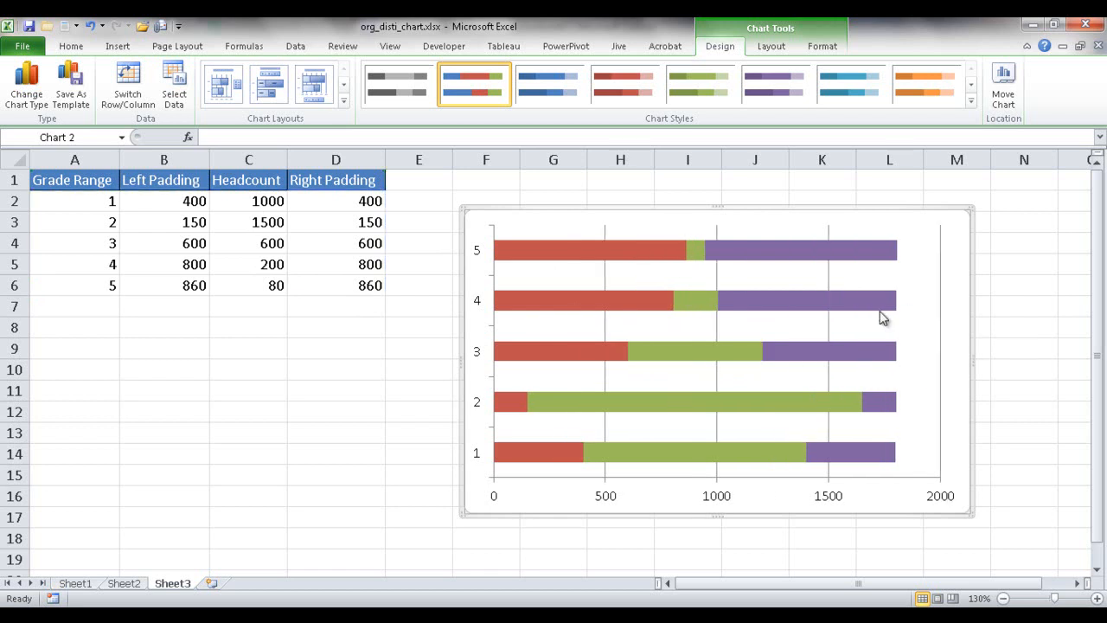
left_click(828, 278)
key("Delete")
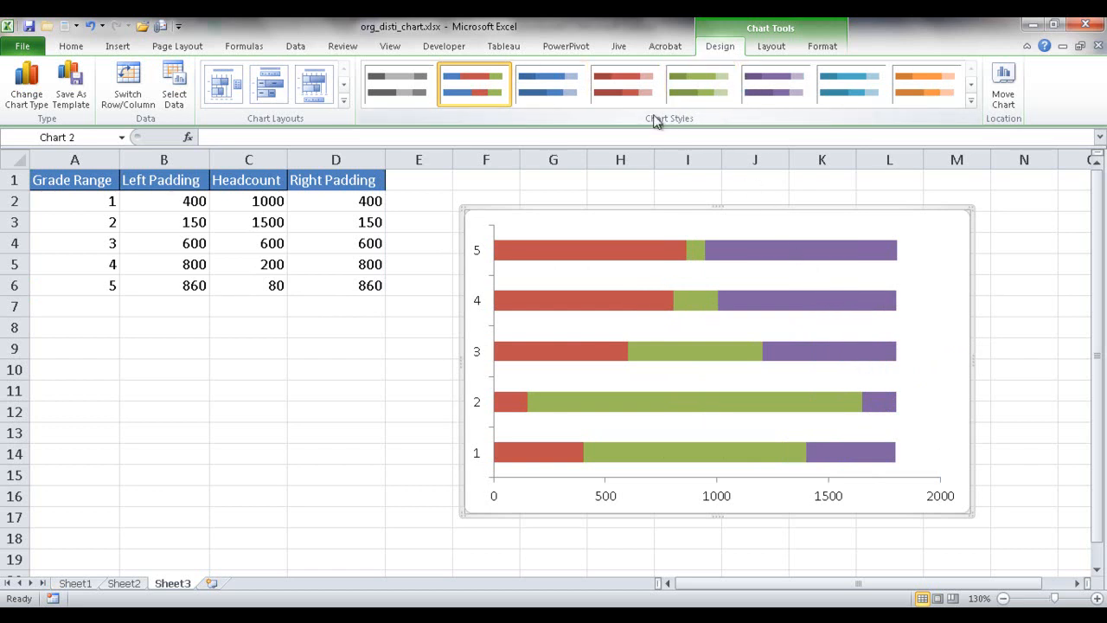
Step: Apply the multicoloured bevelled chart style with the black background to the chart
left_click(969, 101)
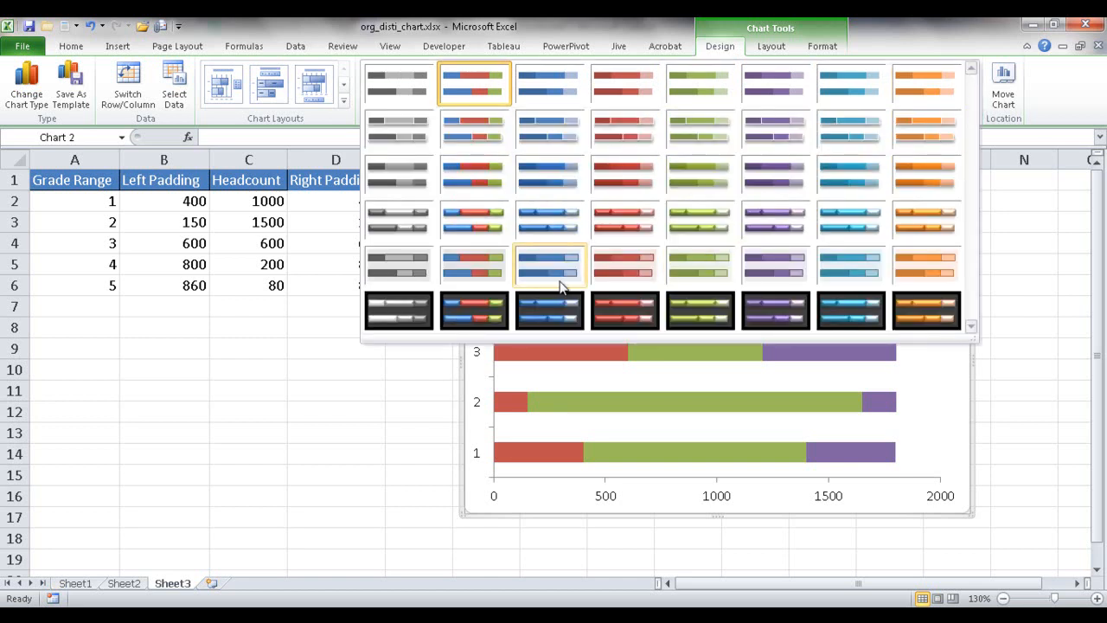
left_click(479, 302)
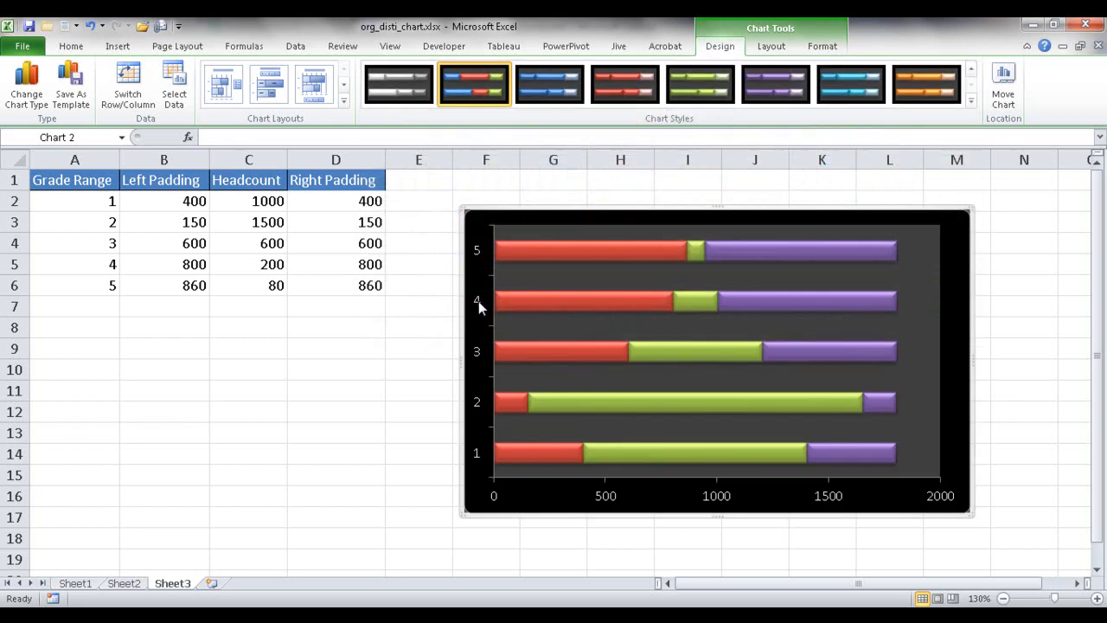
Step: Set the fill of the Right Padding series in the stacked bar chart to No Fill
left_click(1012, 344)
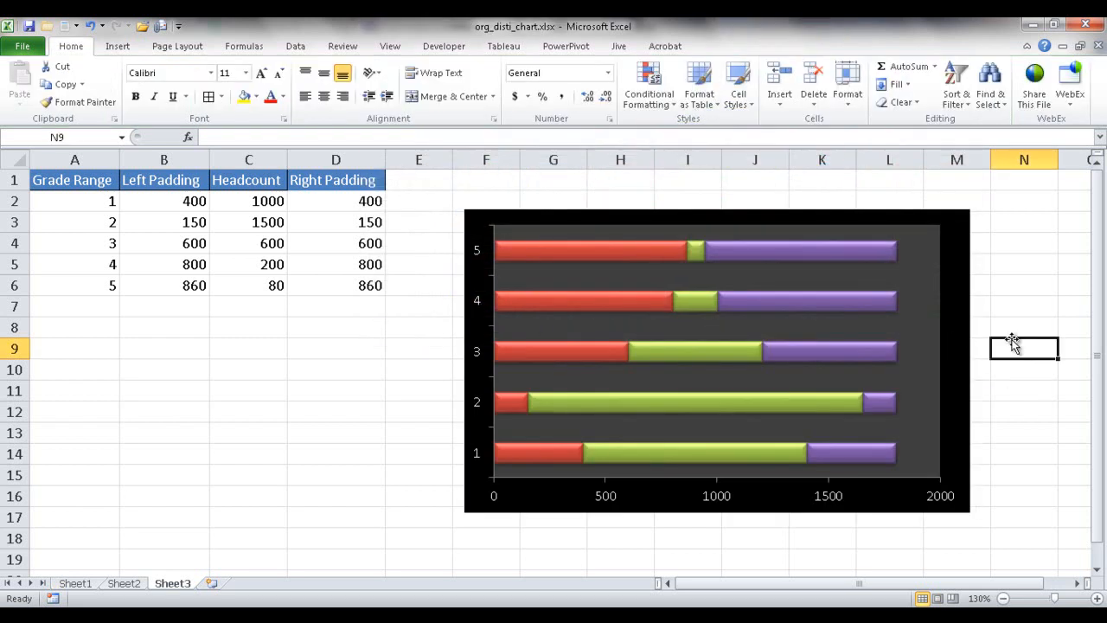
left_click(773, 250)
right_click(773, 248)
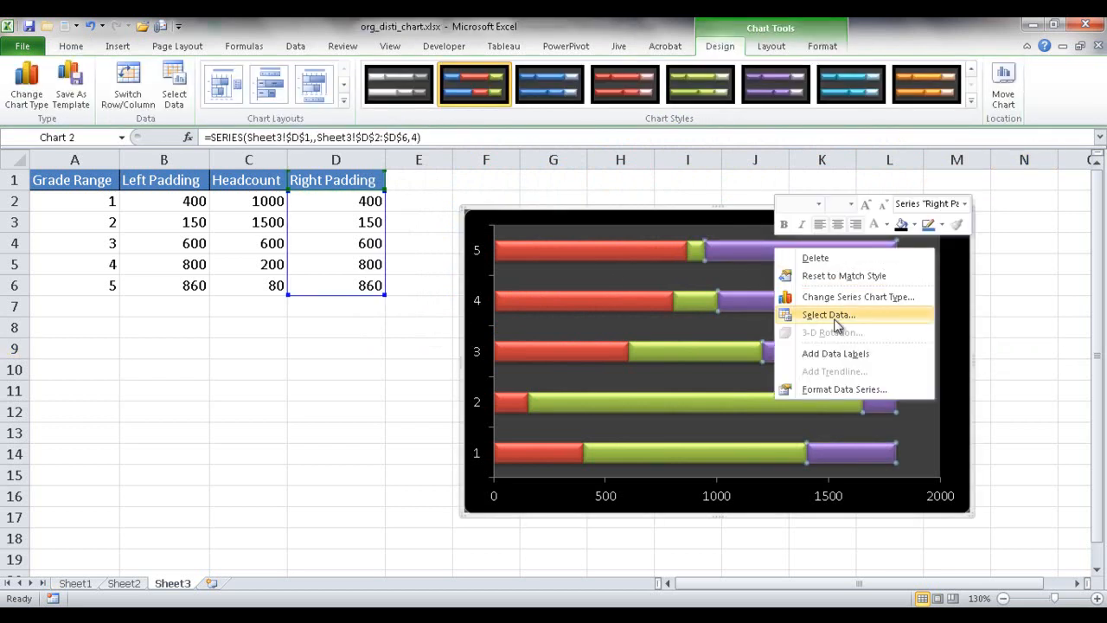
left_click(914, 224)
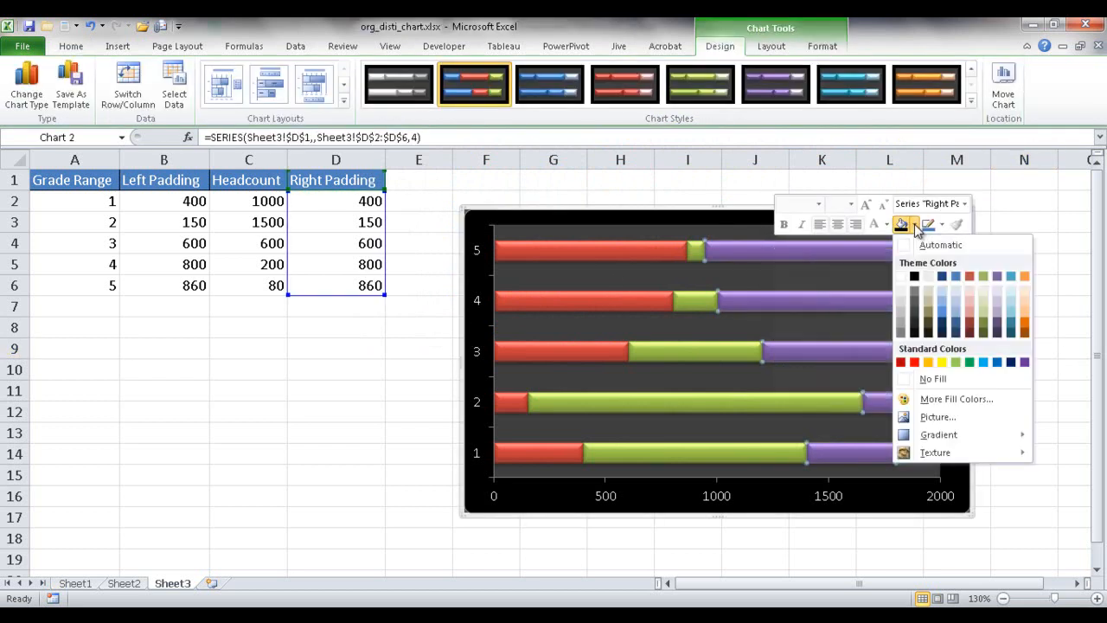
left_click(937, 386)
Step: Remove the fill from the Left Padding series so only the Headcount bars keep their colour
left_click(581, 251)
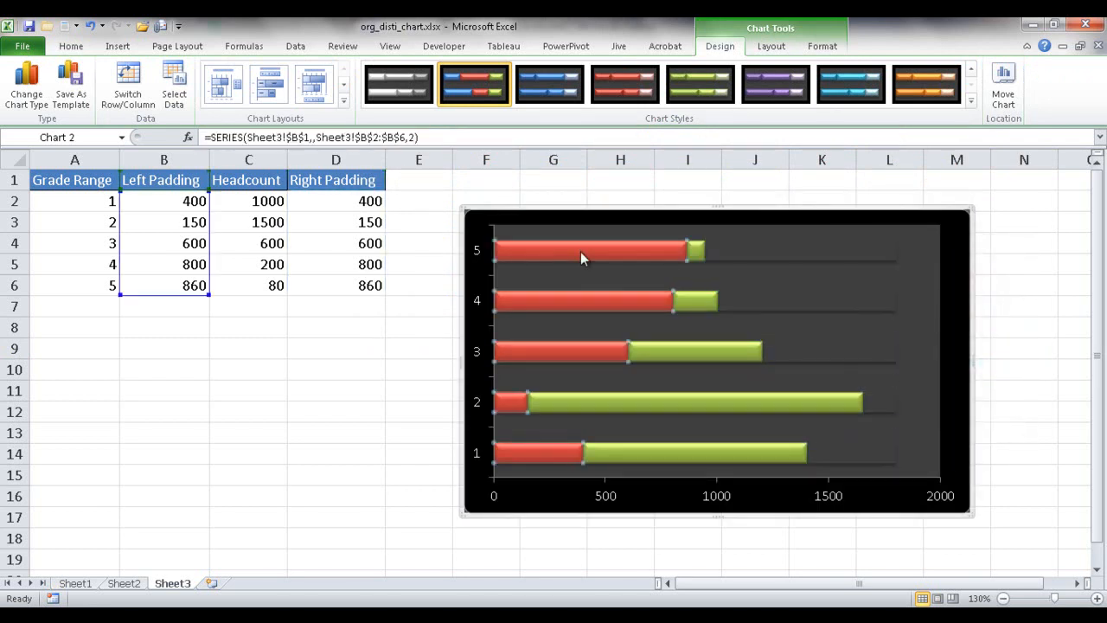
right_click(581, 252)
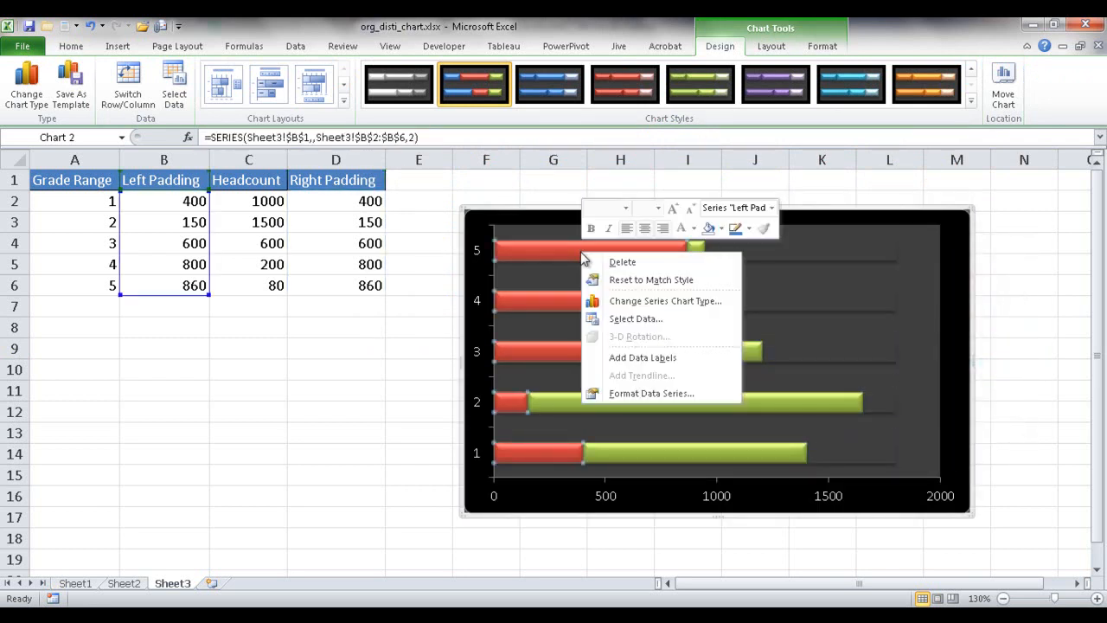
left_click(707, 229)
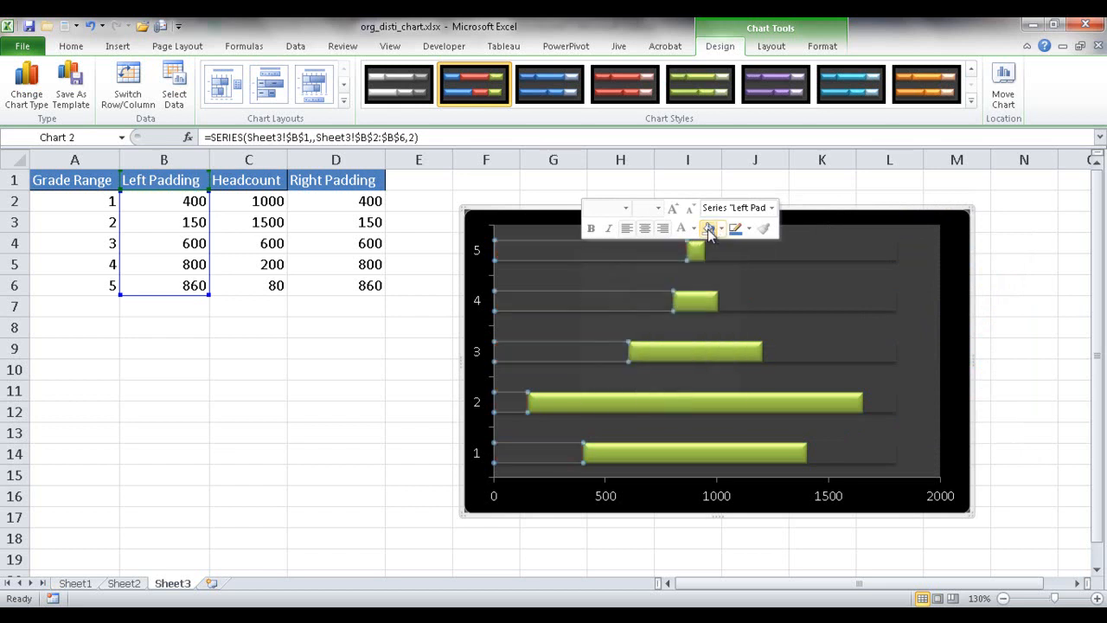
left_click(1011, 328)
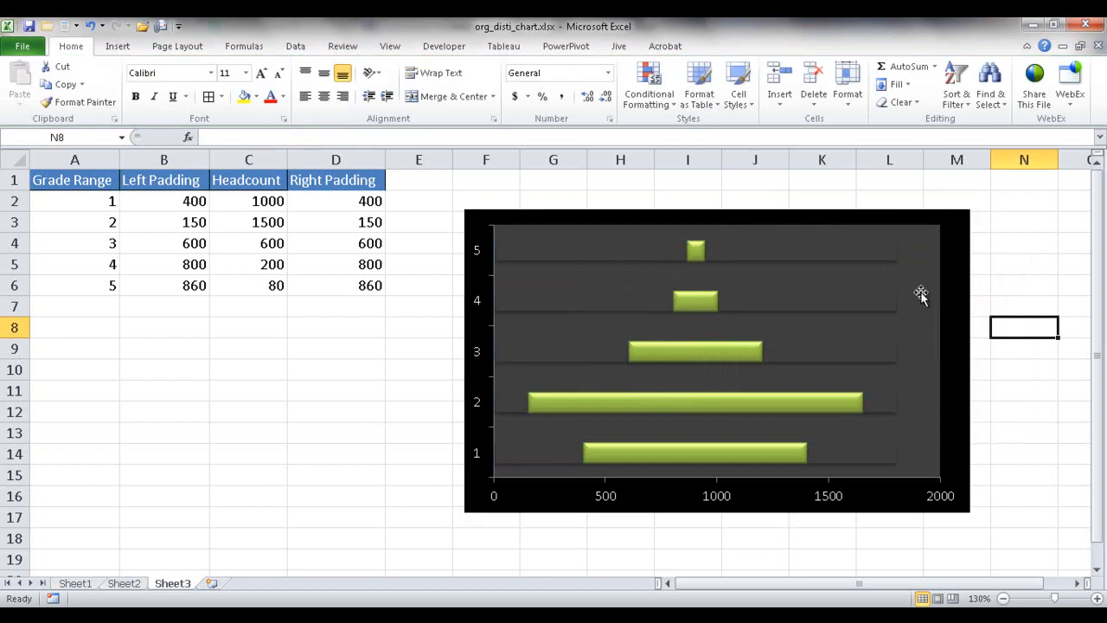
Step: Remove the shadow from the Right Padding series by applying the No Shadow preset
left_click(749, 246)
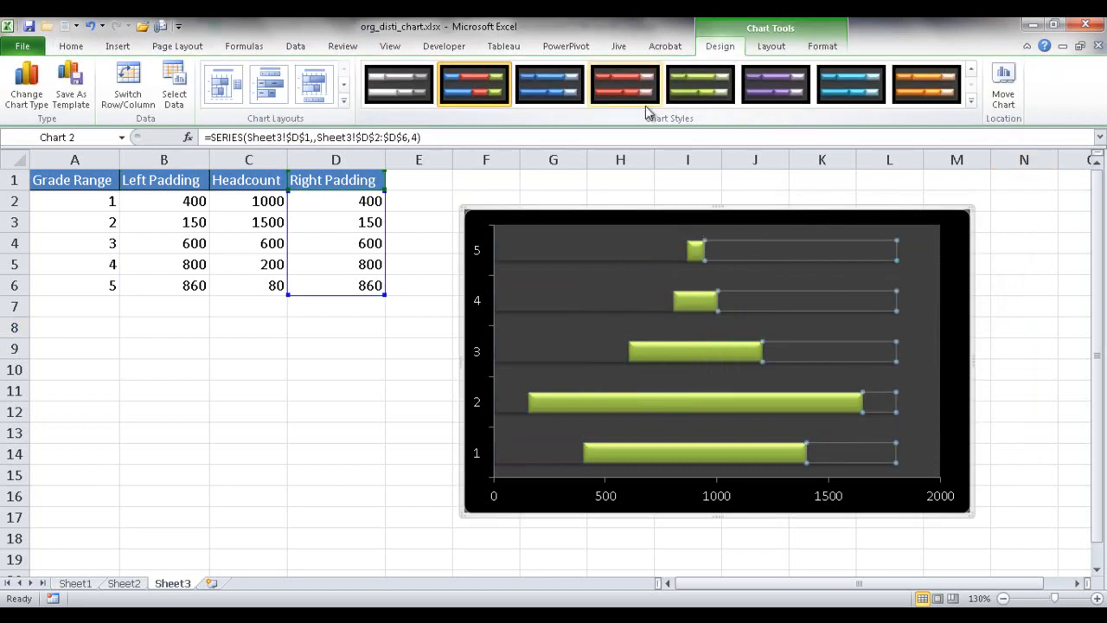
right_click(754, 257)
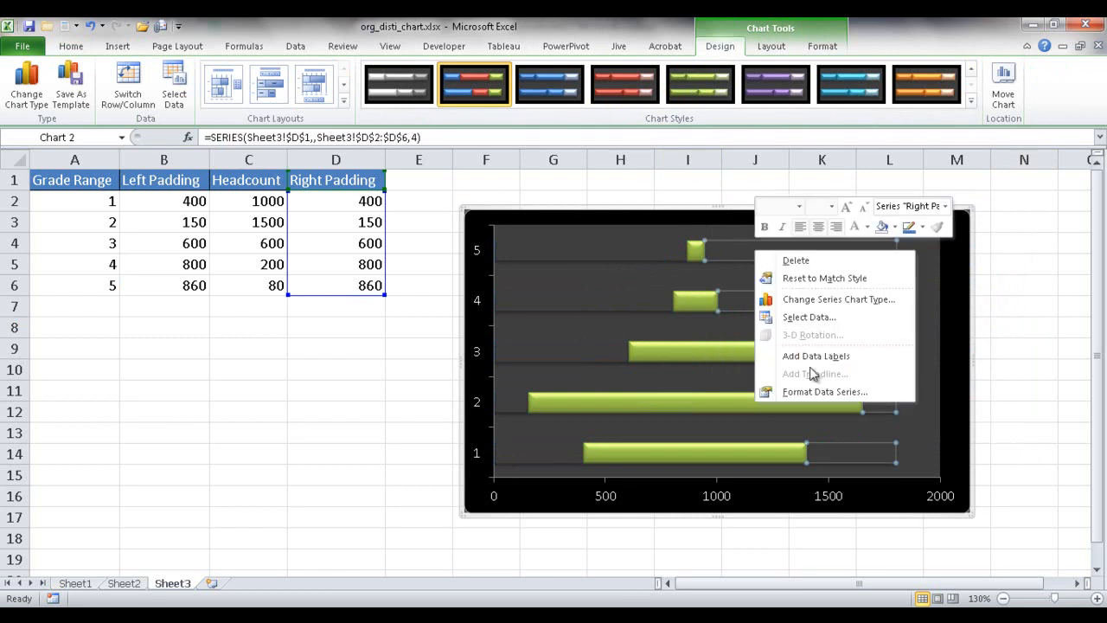
left_click(736, 254)
double_click(736, 257)
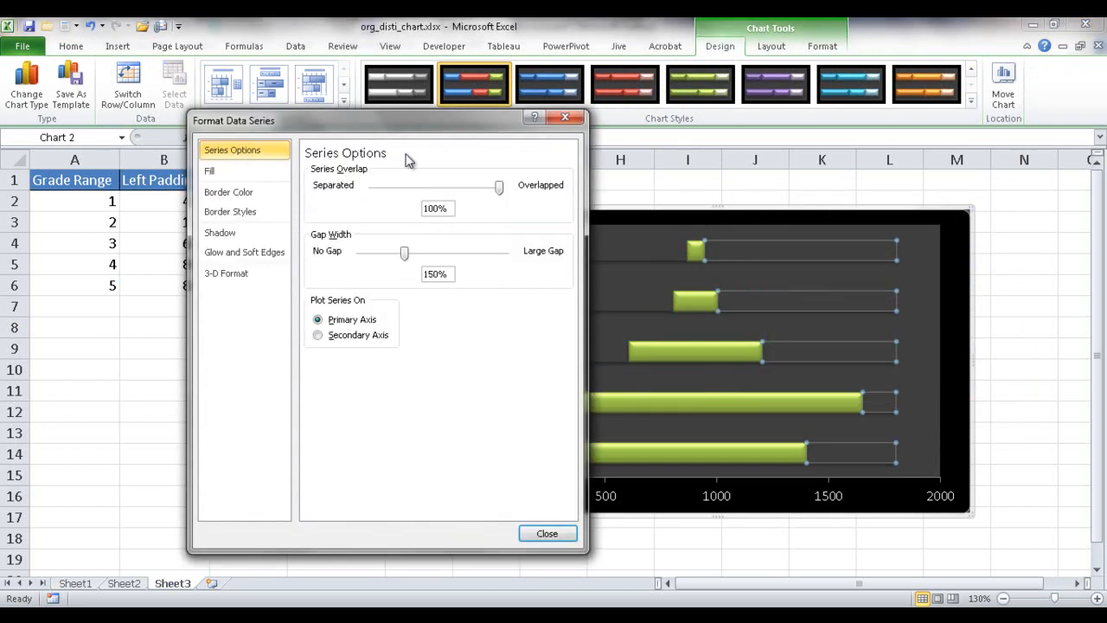
left_click_drag(306, 123, 265, 121)
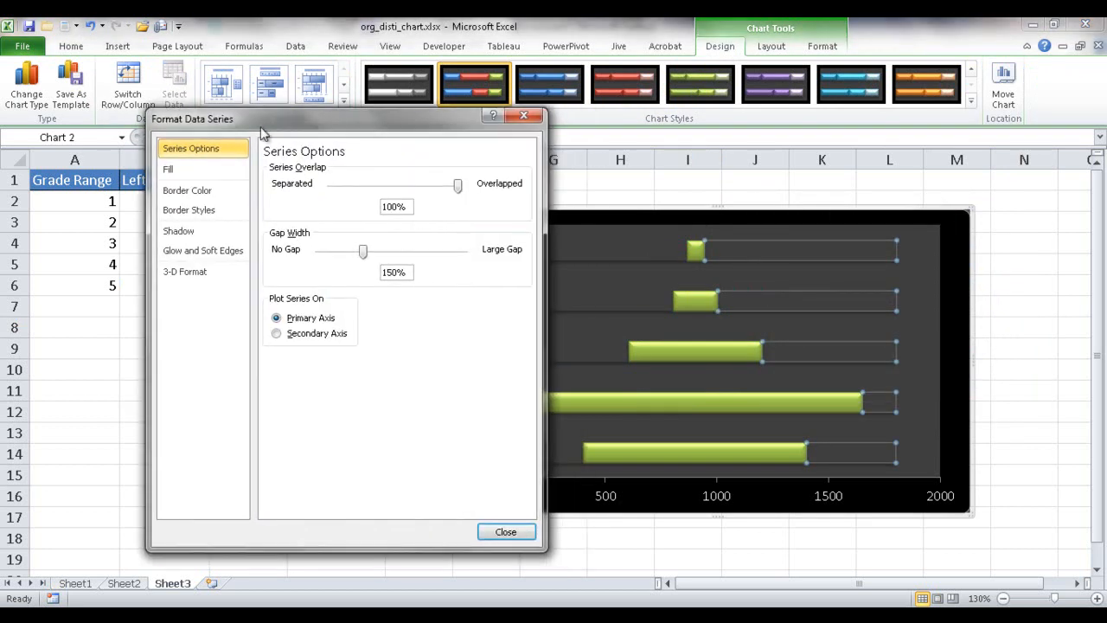
left_click(182, 190)
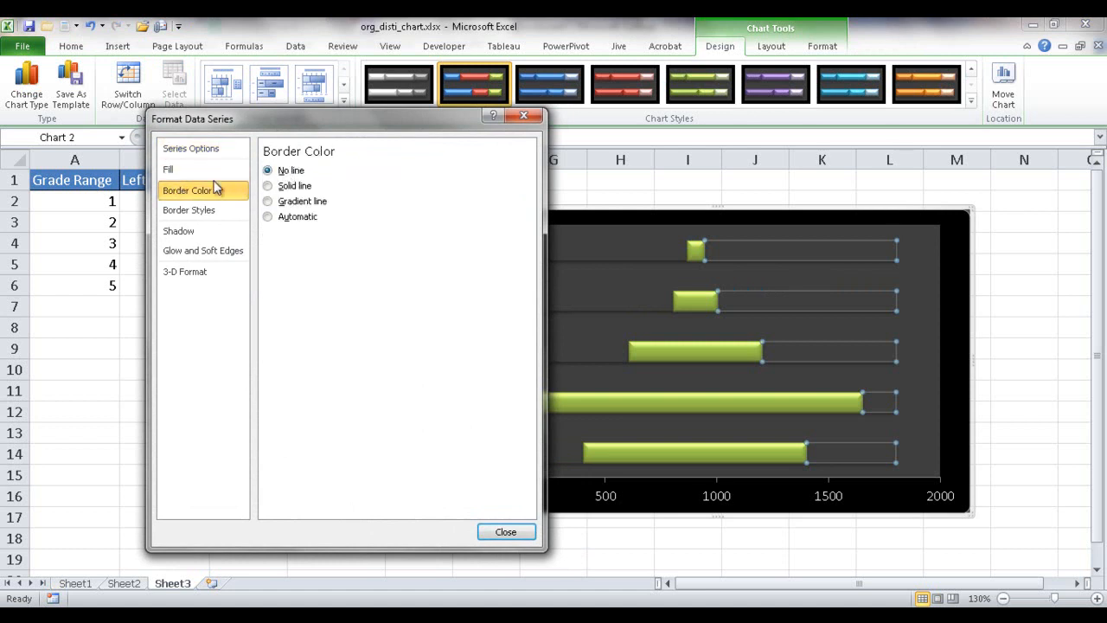
left_click(183, 233)
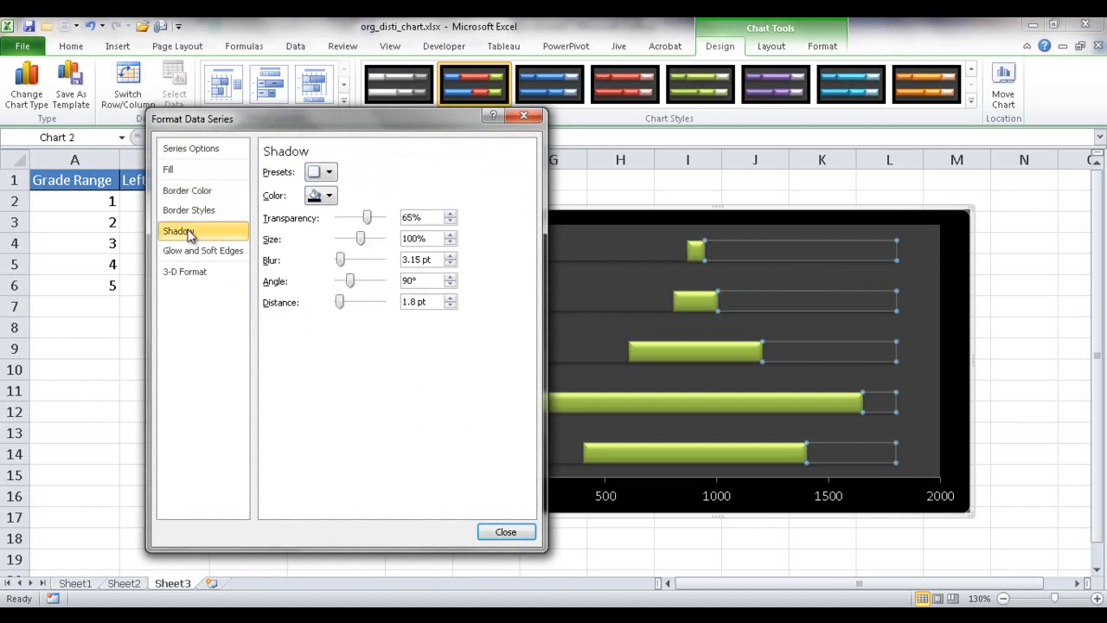
left_click(329, 172)
left_click(328, 221)
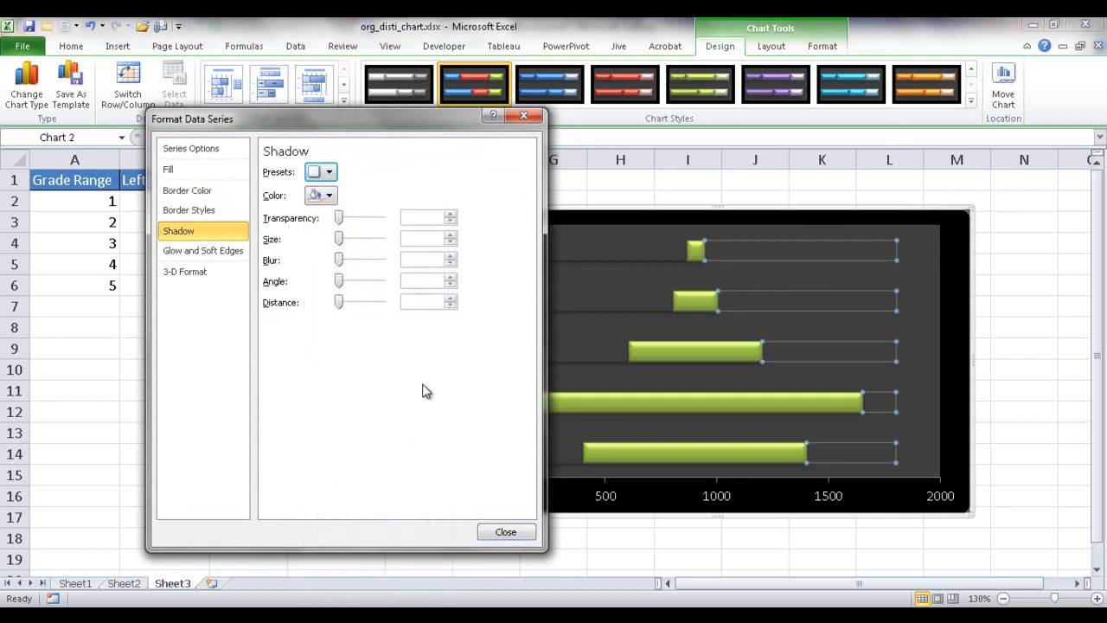
left_click(505, 531)
left_click(828, 529)
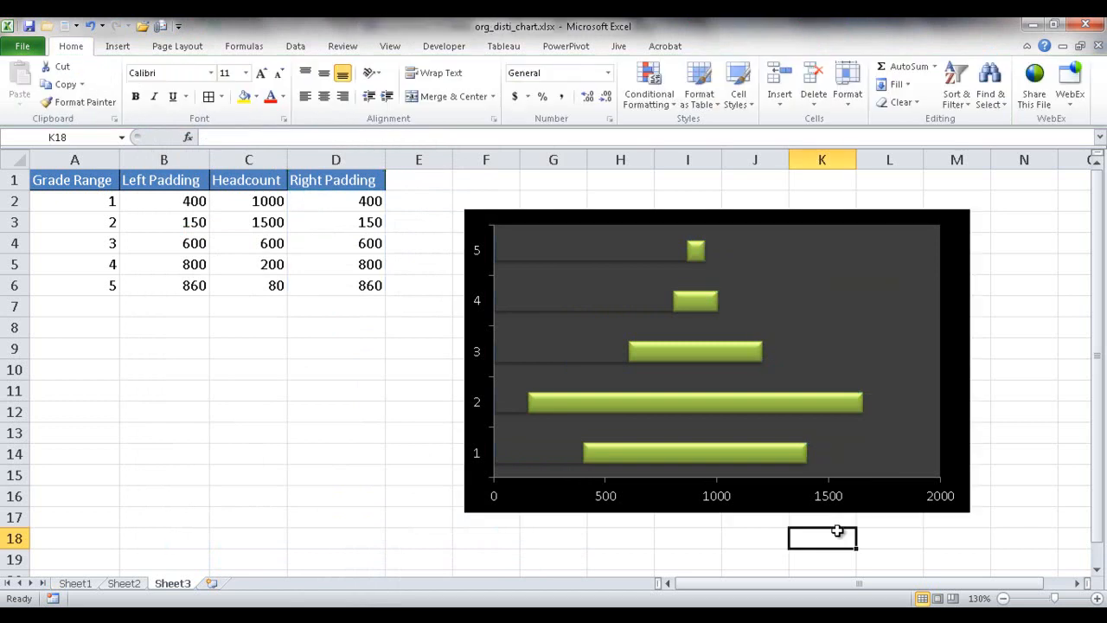
Step: Apply the No Shadow preset to the Left Padding series as well
left_click(578, 255)
right_click(578, 255)
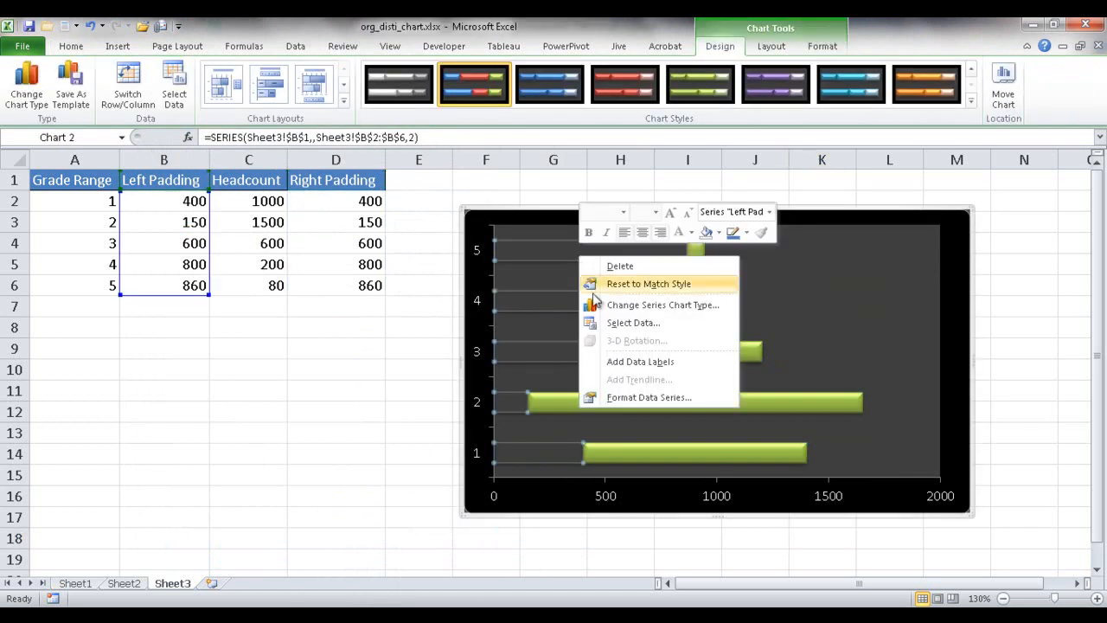
left_click(619, 398)
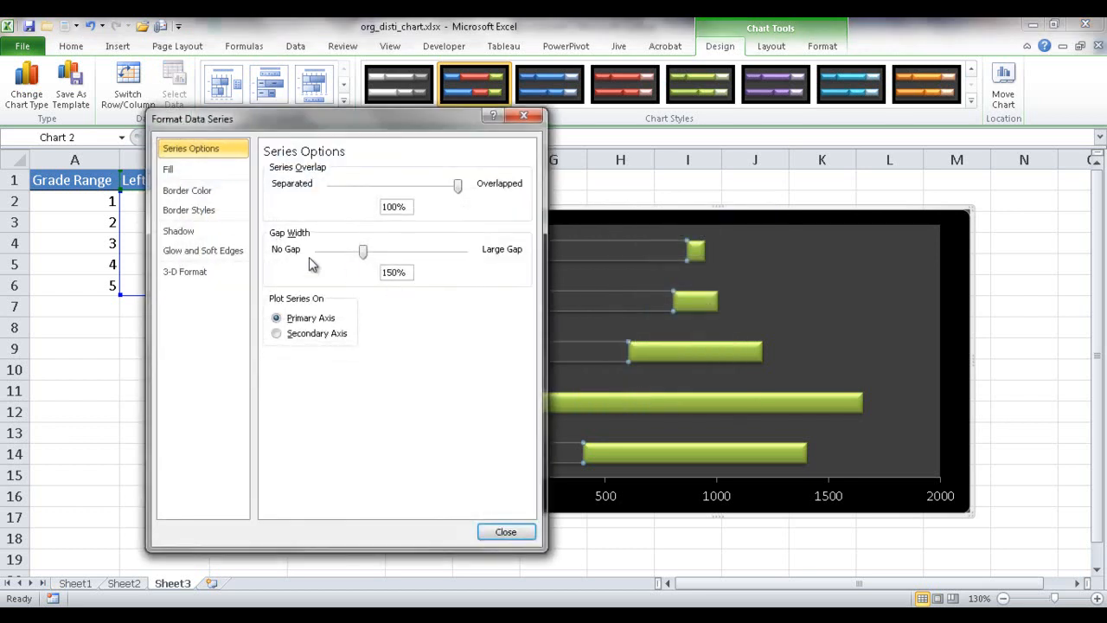
left_click(216, 194)
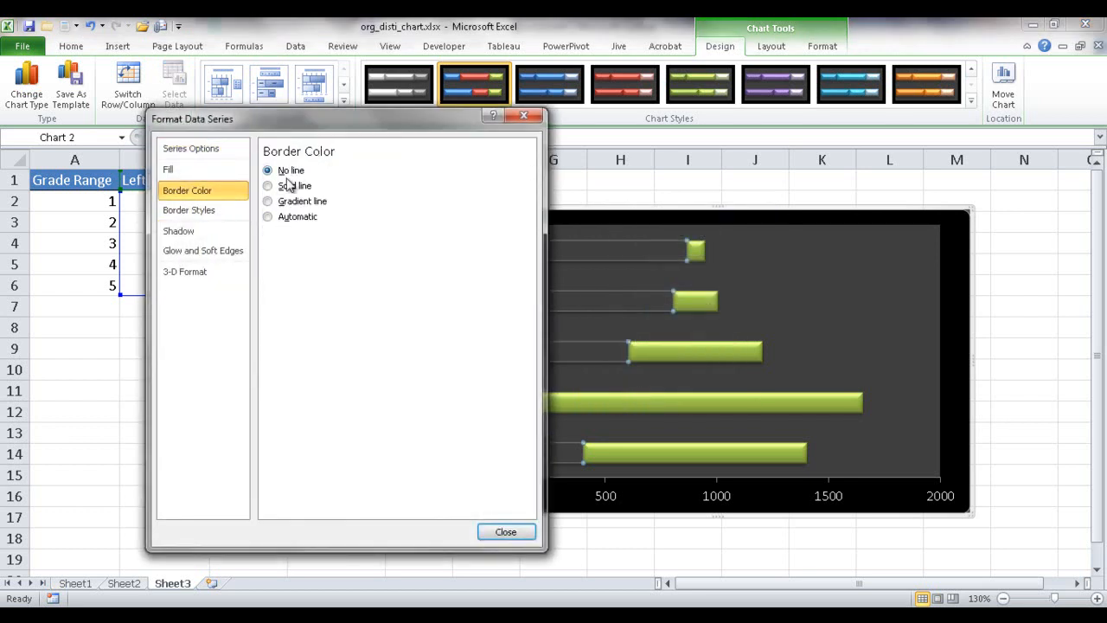
left_click(187, 231)
left_click(320, 171)
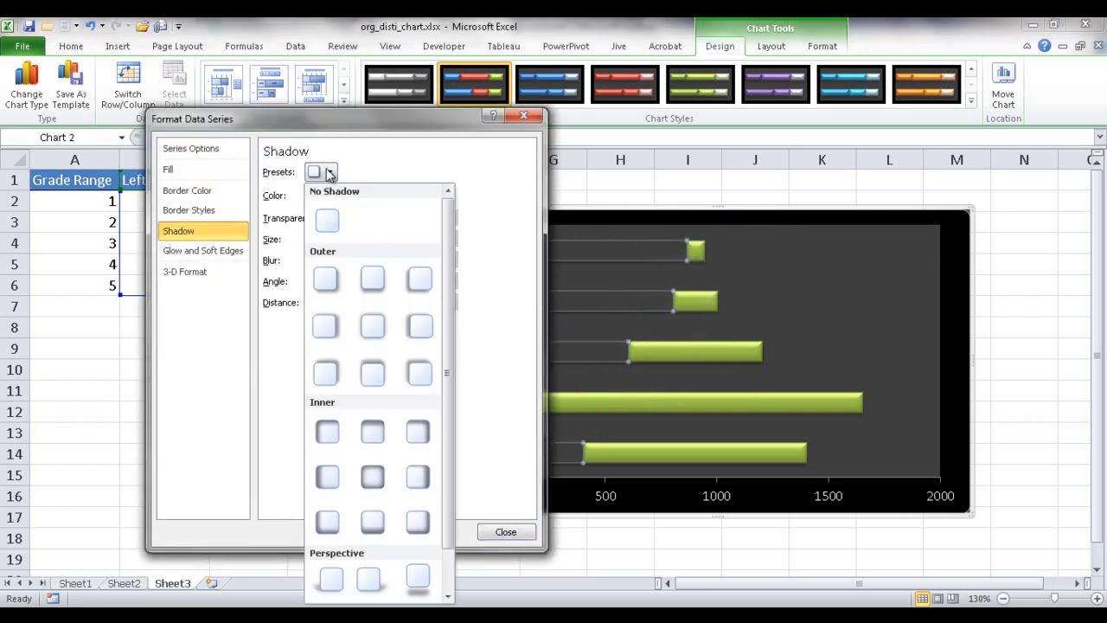
left_click(335, 224)
left_click(504, 529)
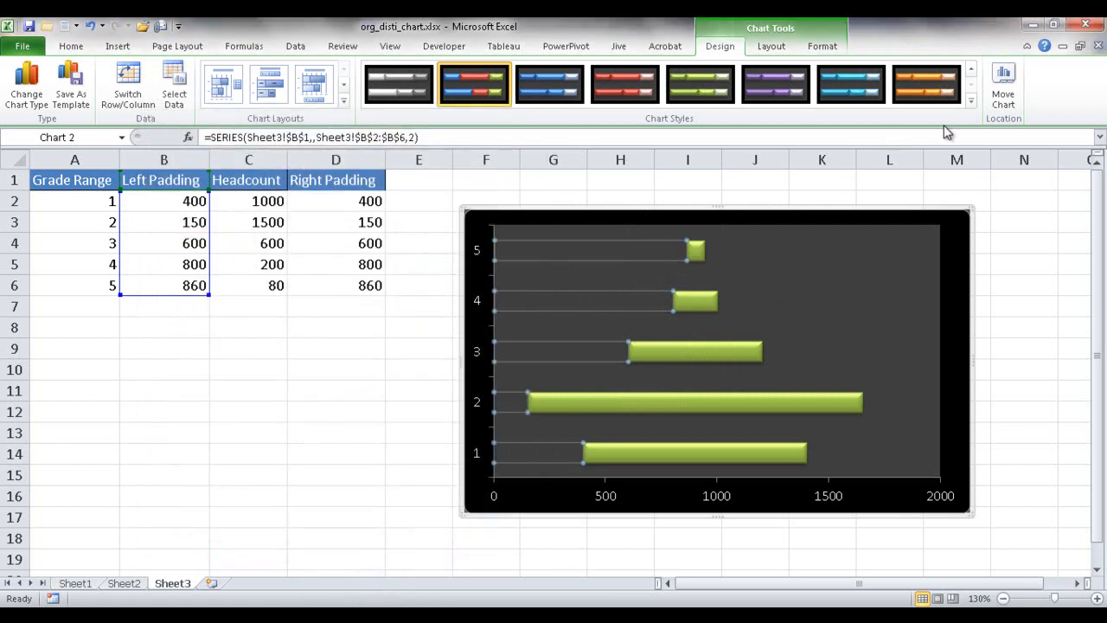
left_click(996, 243)
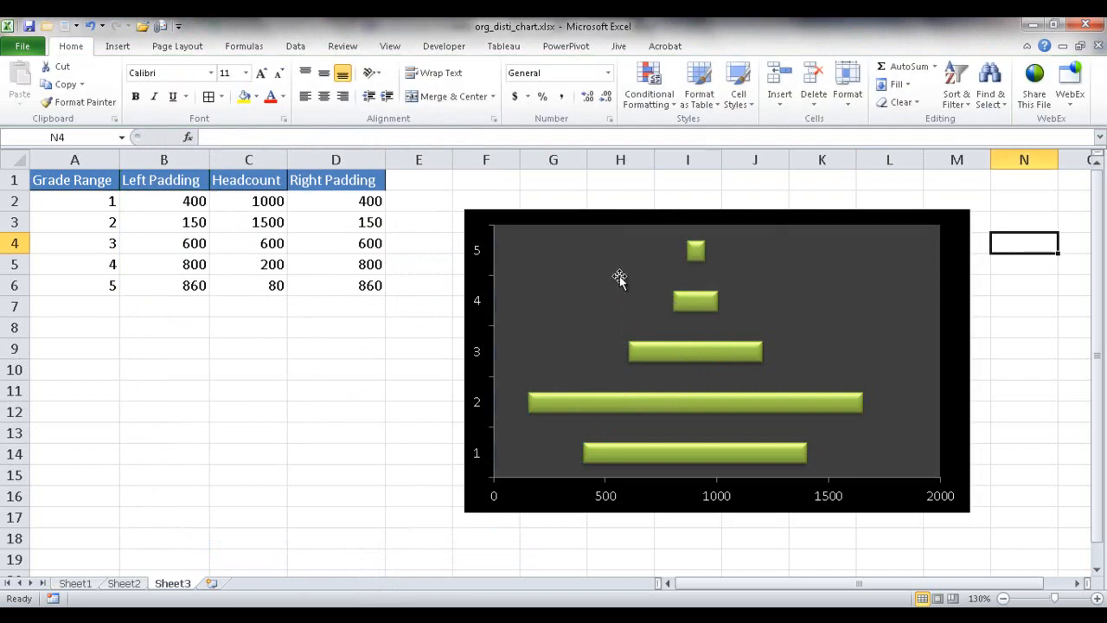
Step: Fix the maximum of the chart's horizontal value axis at 1900
mouse_move(599, 266)
mouse_move(702, 306)
left_click(917, 491)
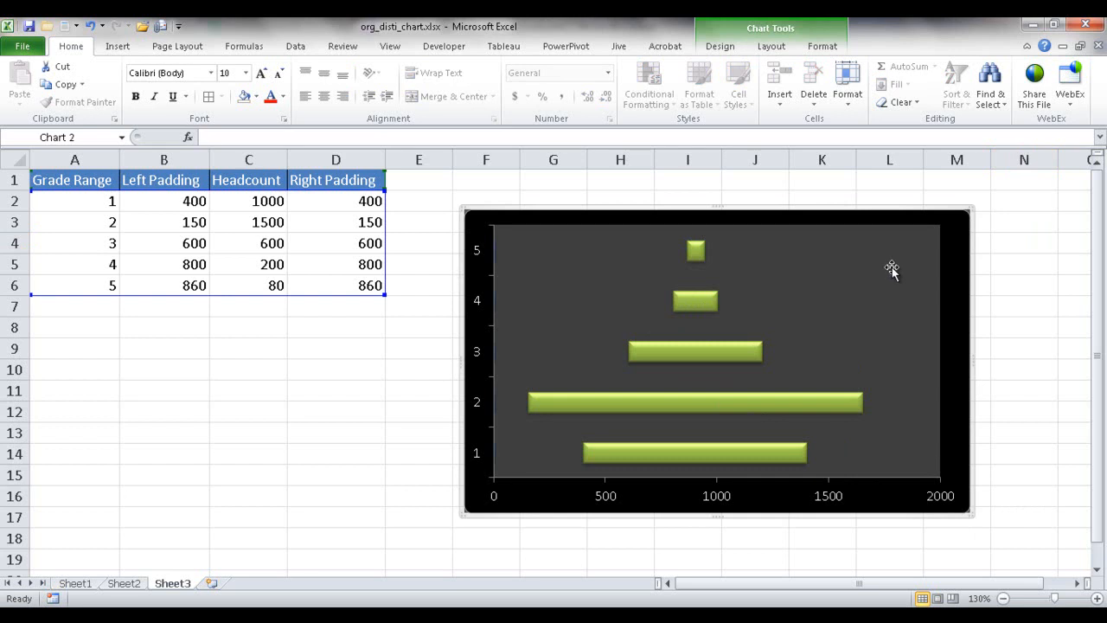
left_click(940, 503)
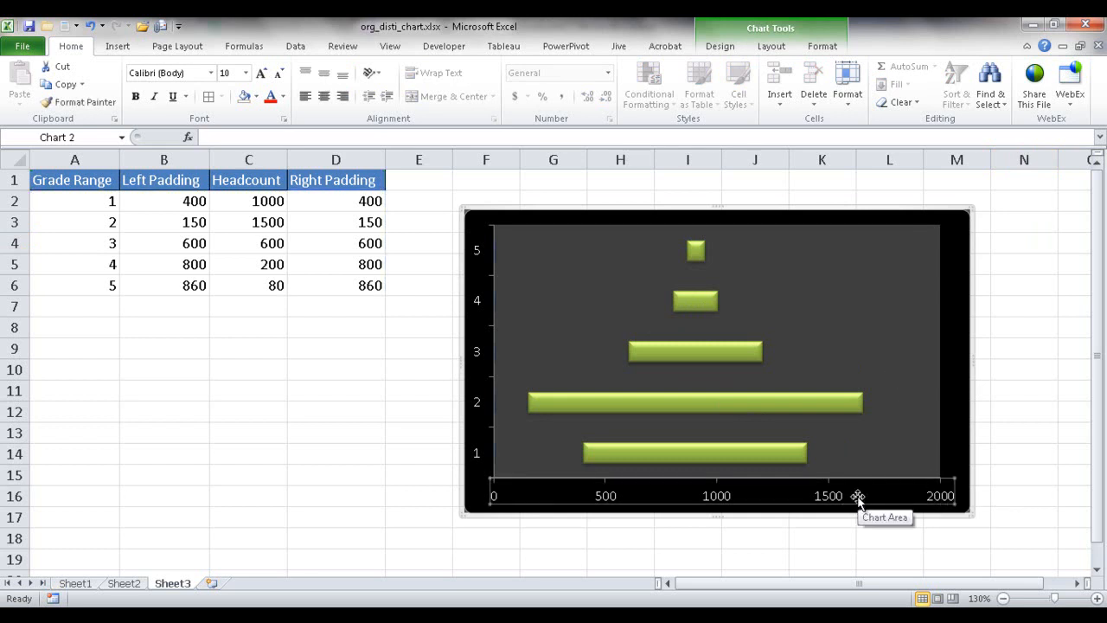
key("ctrl+1")
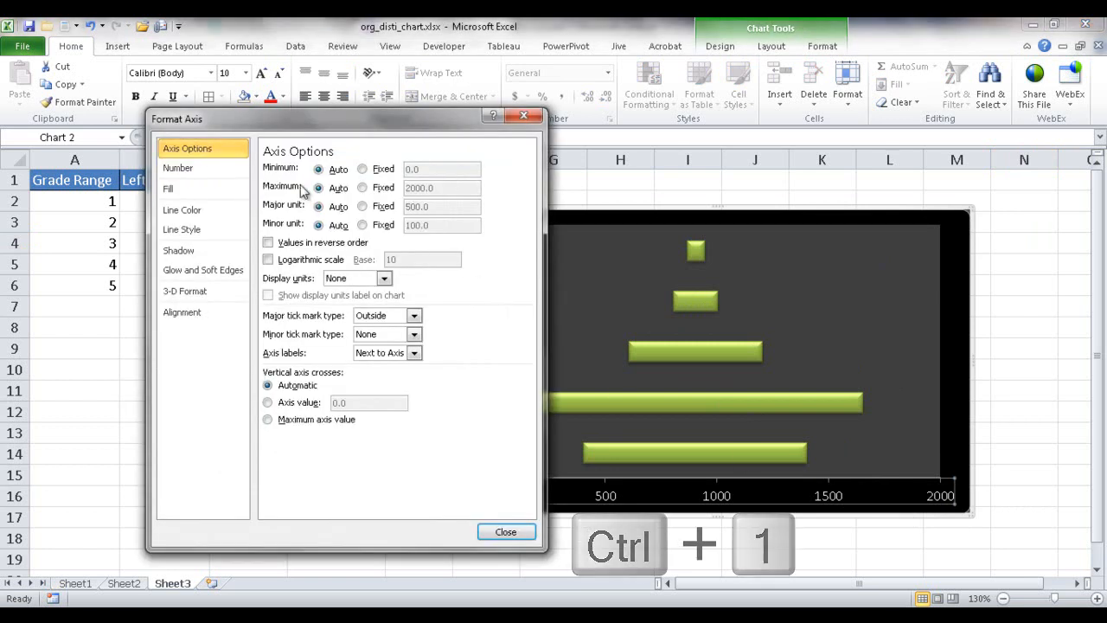
left_click(363, 188)
left_click_drag(444, 189, 414, 190)
type("1900")
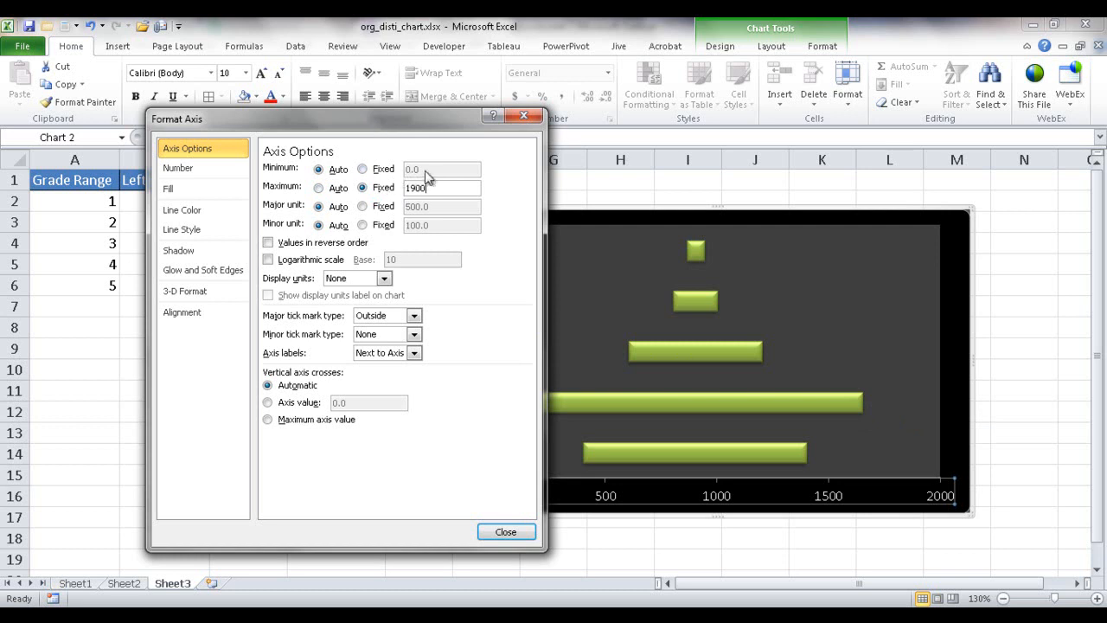
mouse_move(415, 121)
left_mouse_down()
mouse_move(304, 100)
mouse_move(411, 110)
left_mouse_up()
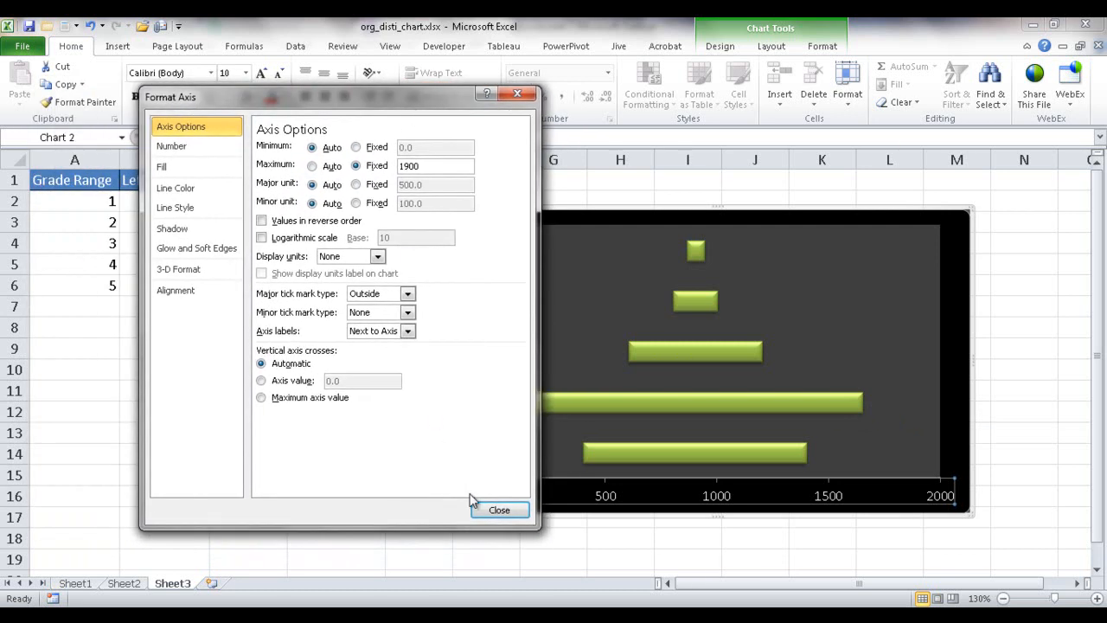
left_click(497, 509)
left_click(884, 450)
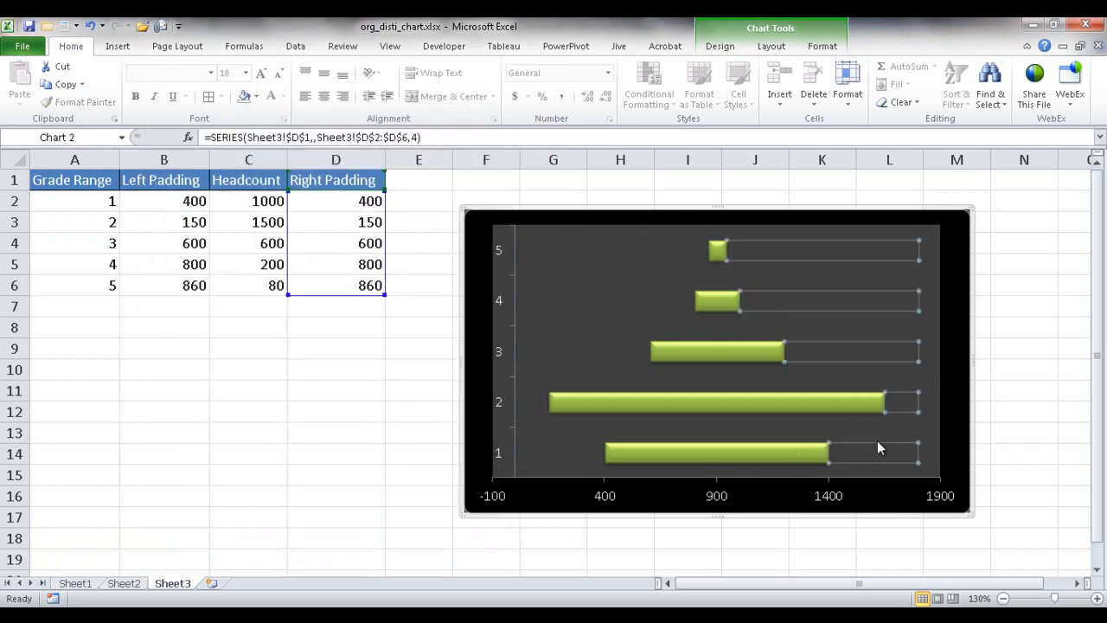
left_click(997, 431)
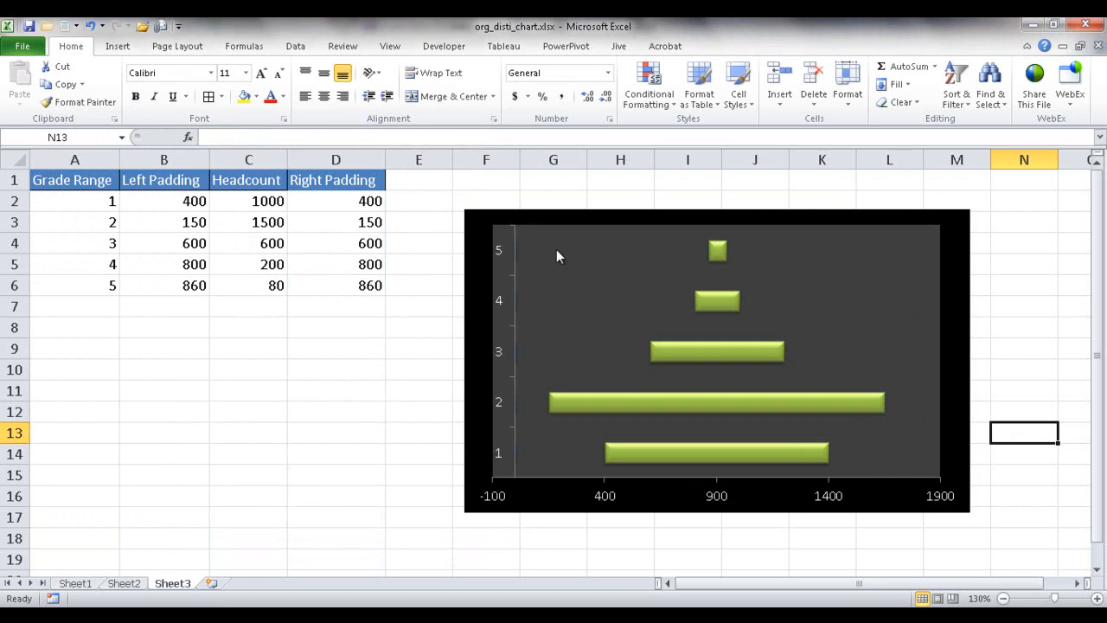
Step: Give the chart's plot area a solid black fill so it matches the surrounding chart area
mouse_move(537, 258)
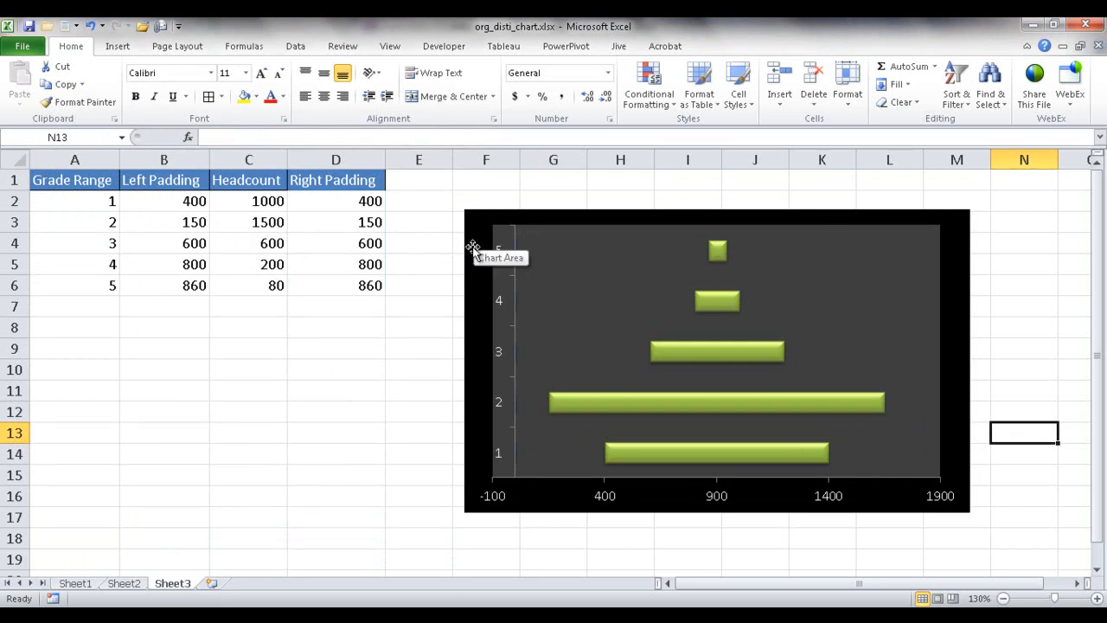
left_click(539, 262)
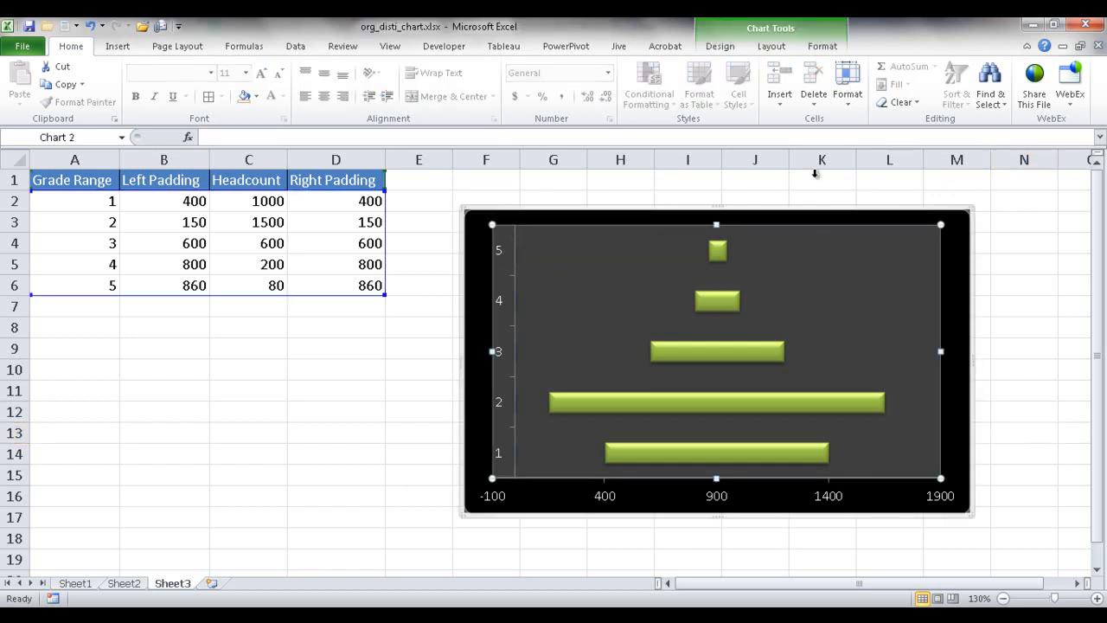
left_click(964, 251)
left_click(771, 47)
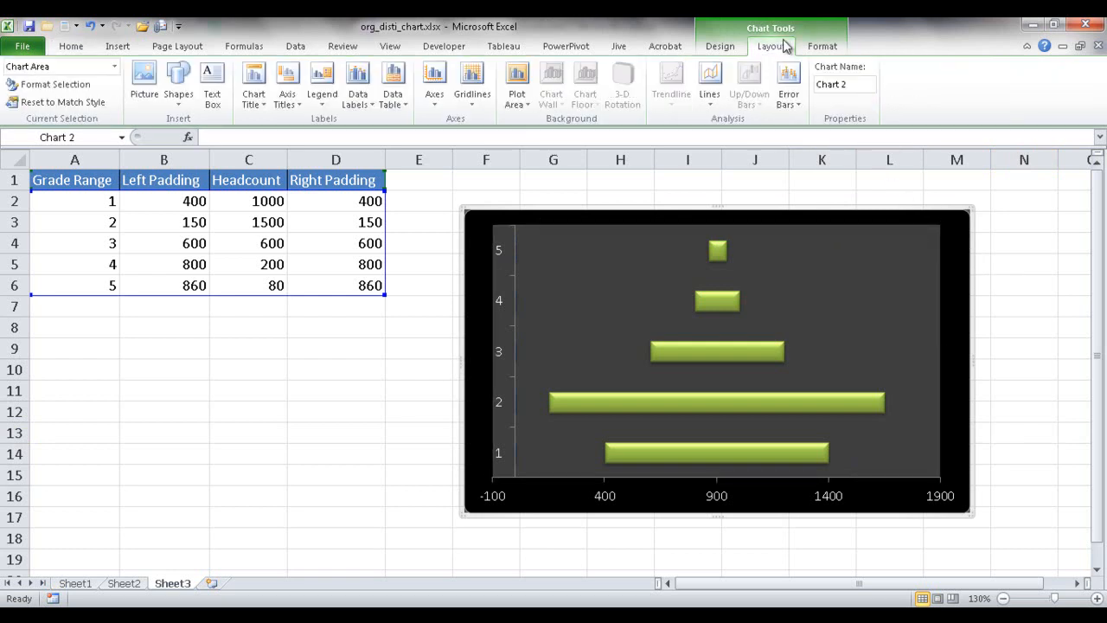
left_click(118, 69)
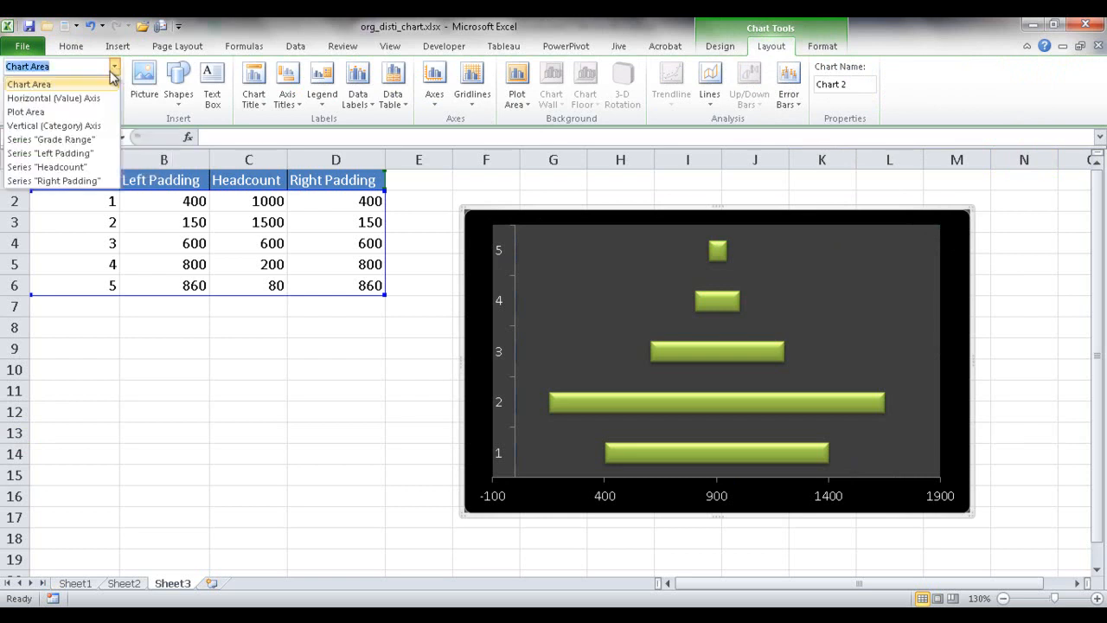
left_click(30, 112)
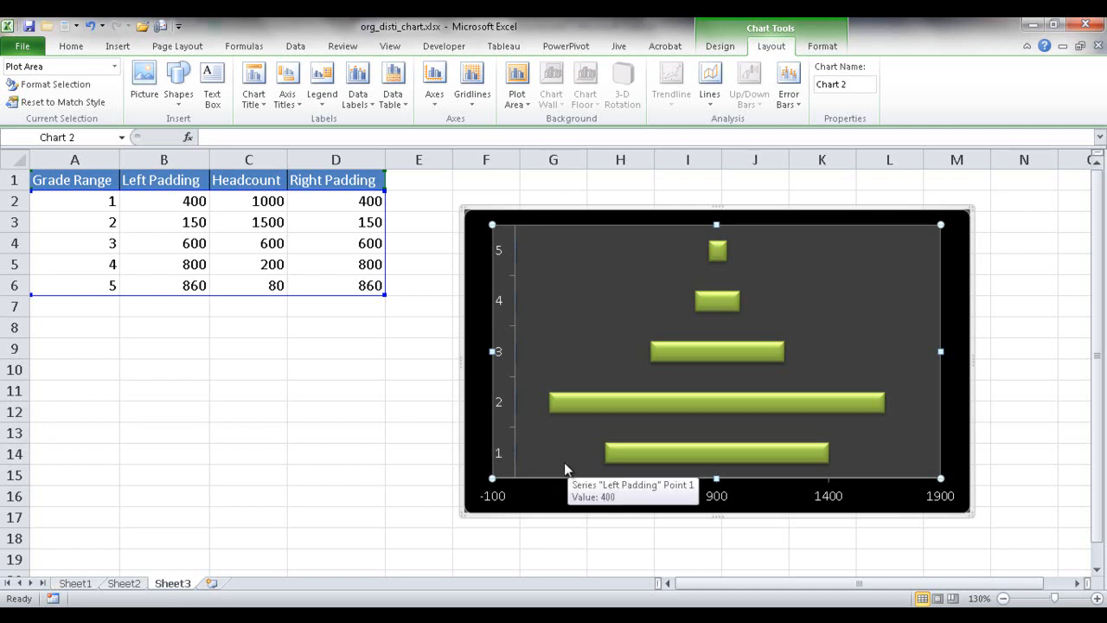
right_click(539, 237)
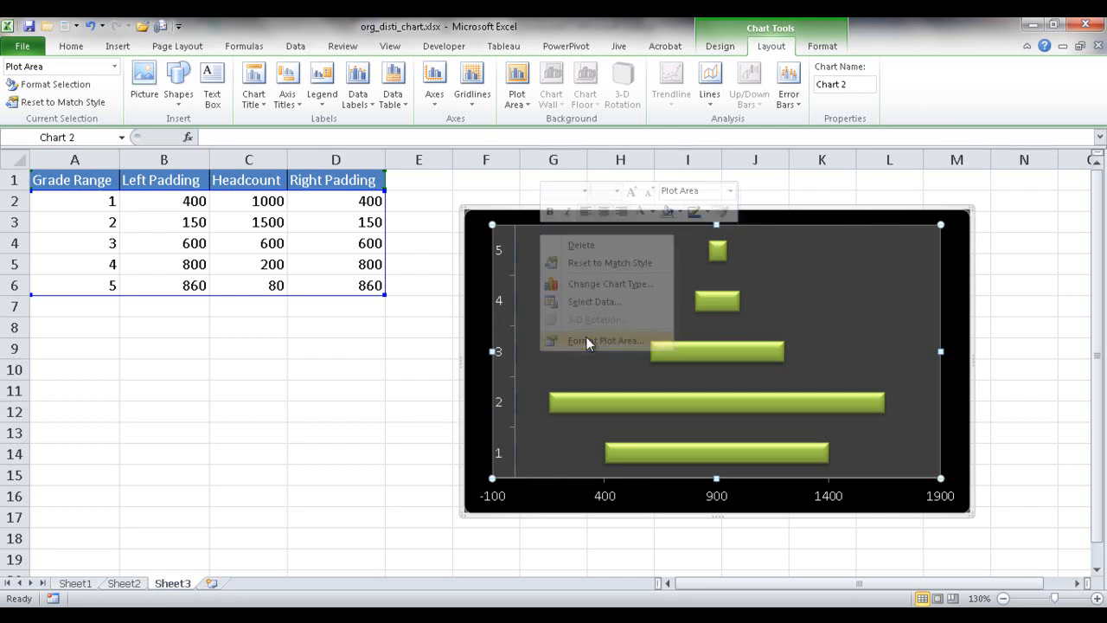
left_click(589, 340)
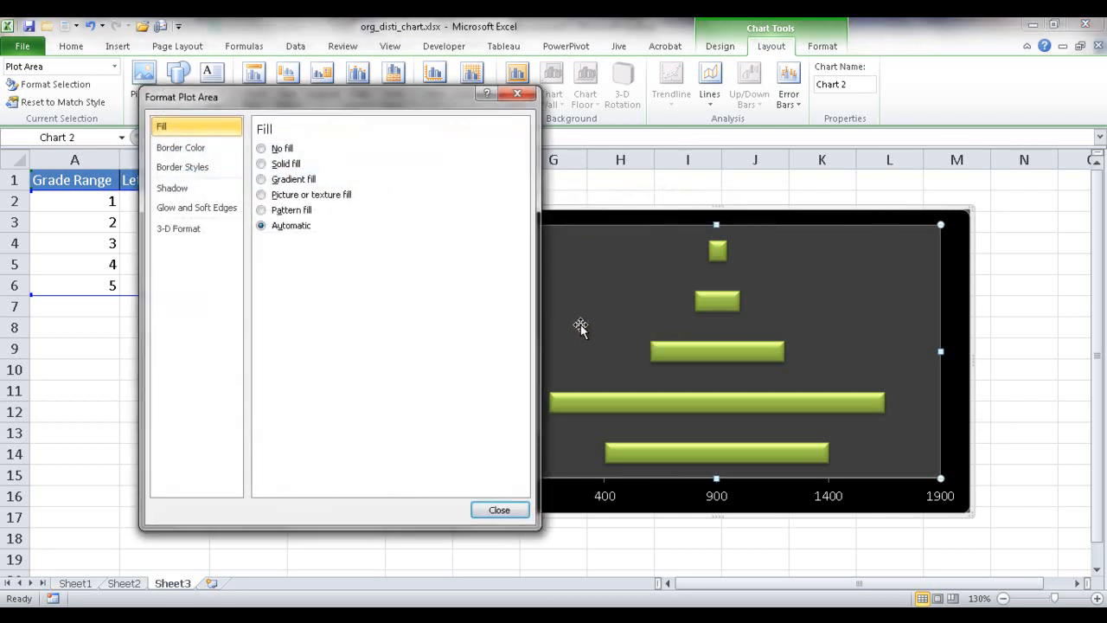
left_click(274, 166)
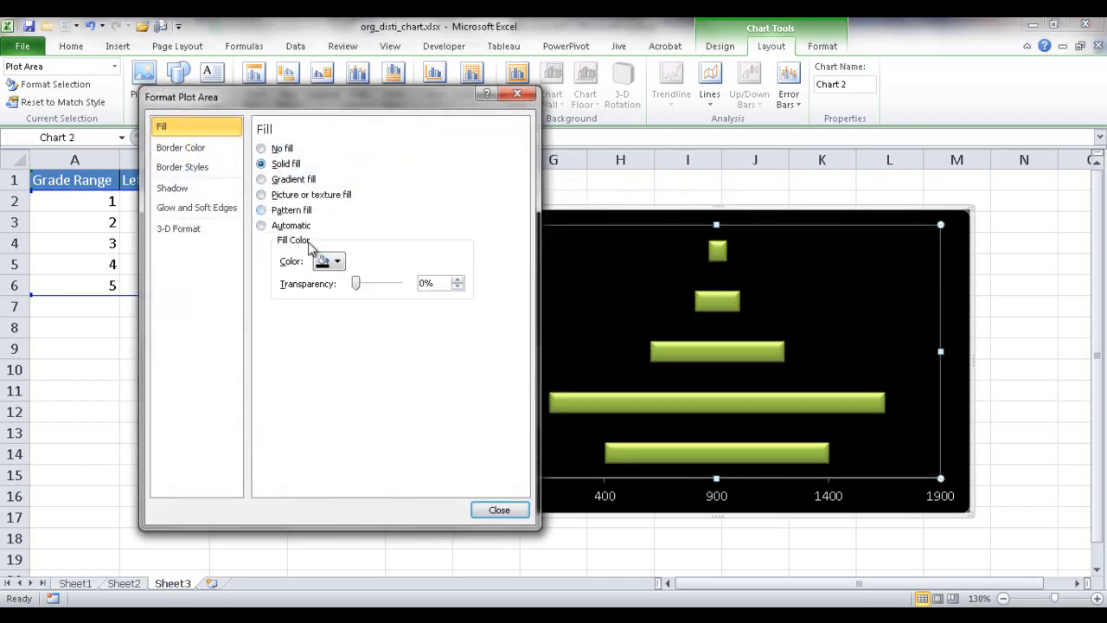
left_click(499, 510)
left_click(424, 397)
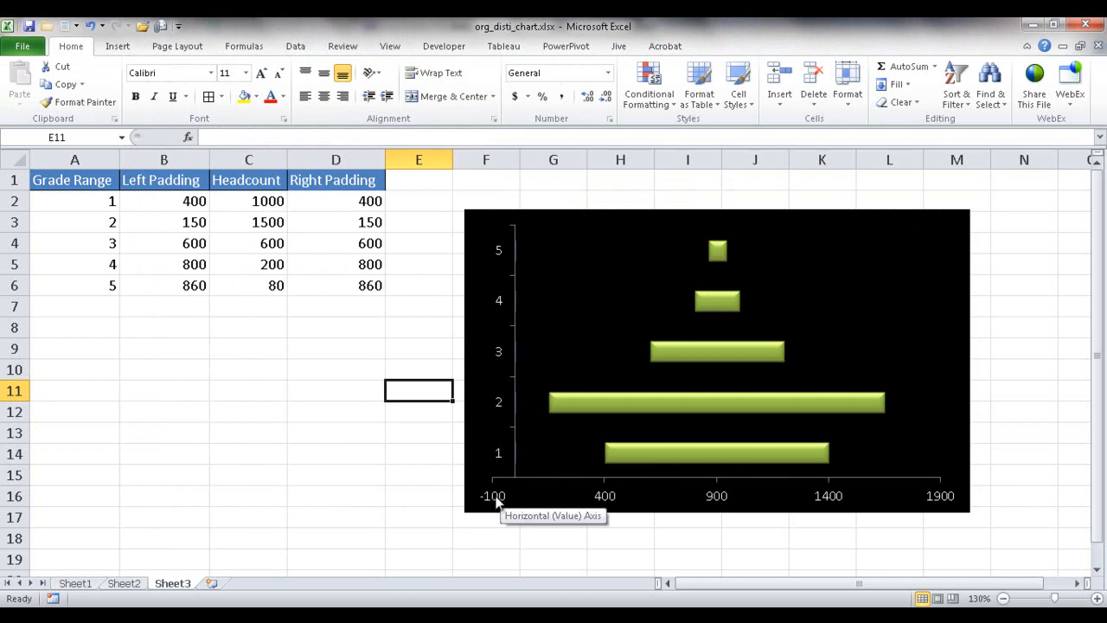
Step: Fix the minimum of the chart's horizontal value axis at 0
right_click(496, 502)
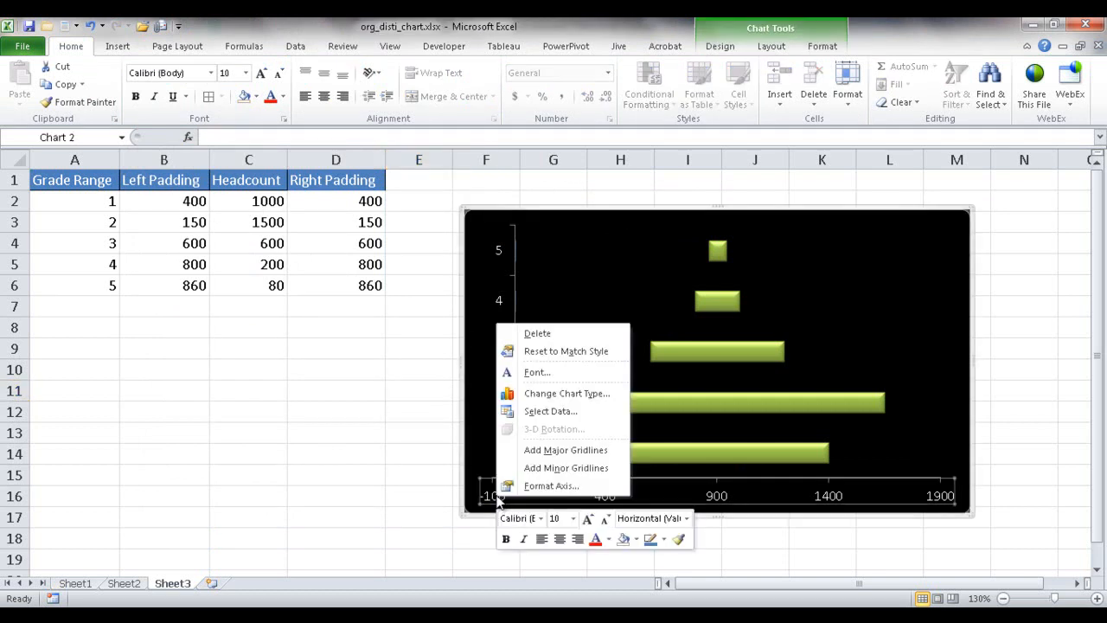
left_click(539, 486)
left_click(357, 165)
left_click(357, 148)
left_click_drag(450, 153, 294, 149)
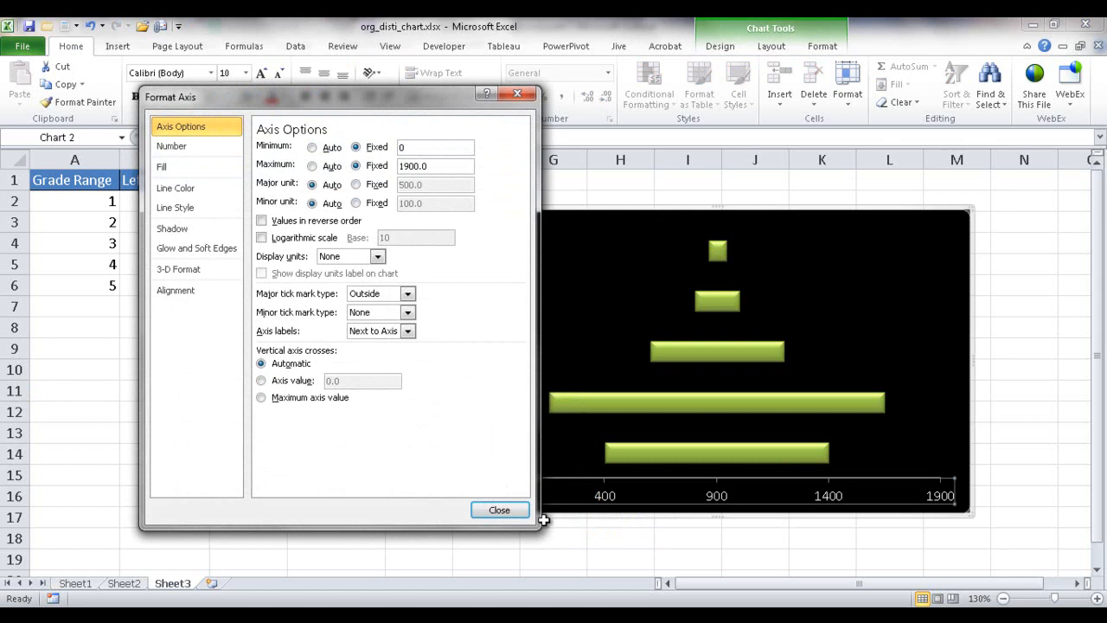
left_click(500, 510)
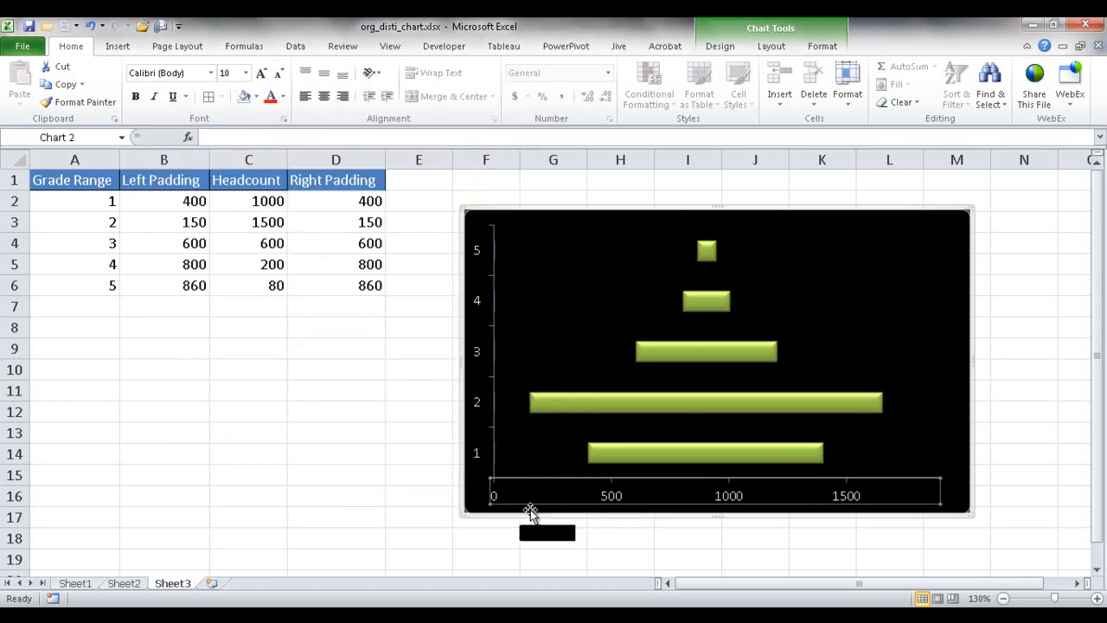
left_click(602, 558)
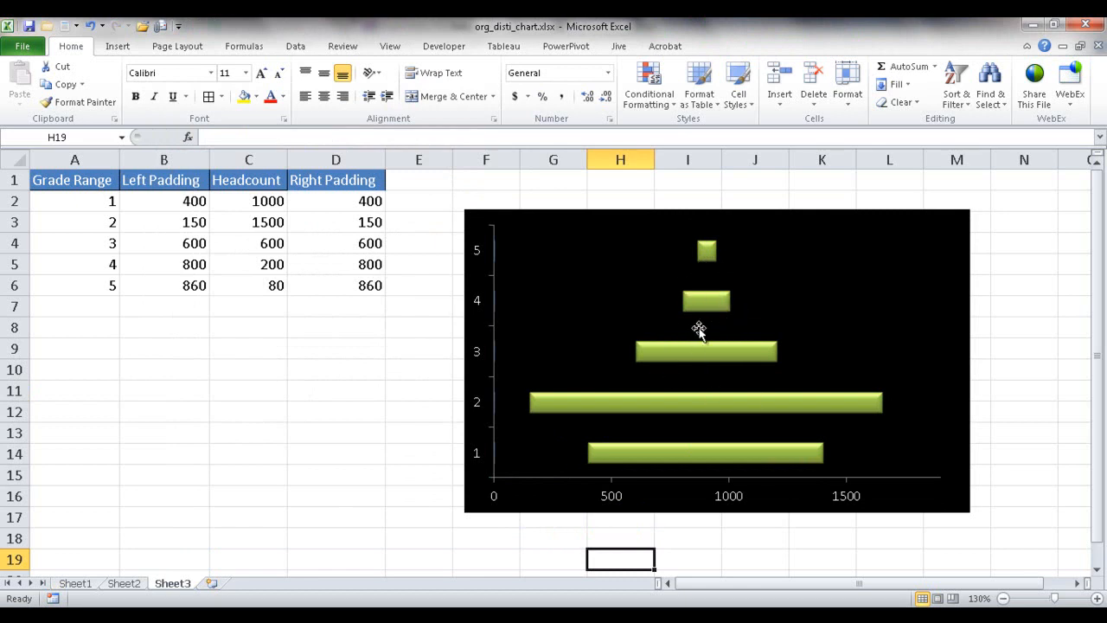
Step: Set the gap width of the Headcount series to 0% so the bars stack directly on each other
mouse_move(691, 350)
left_click(686, 350)
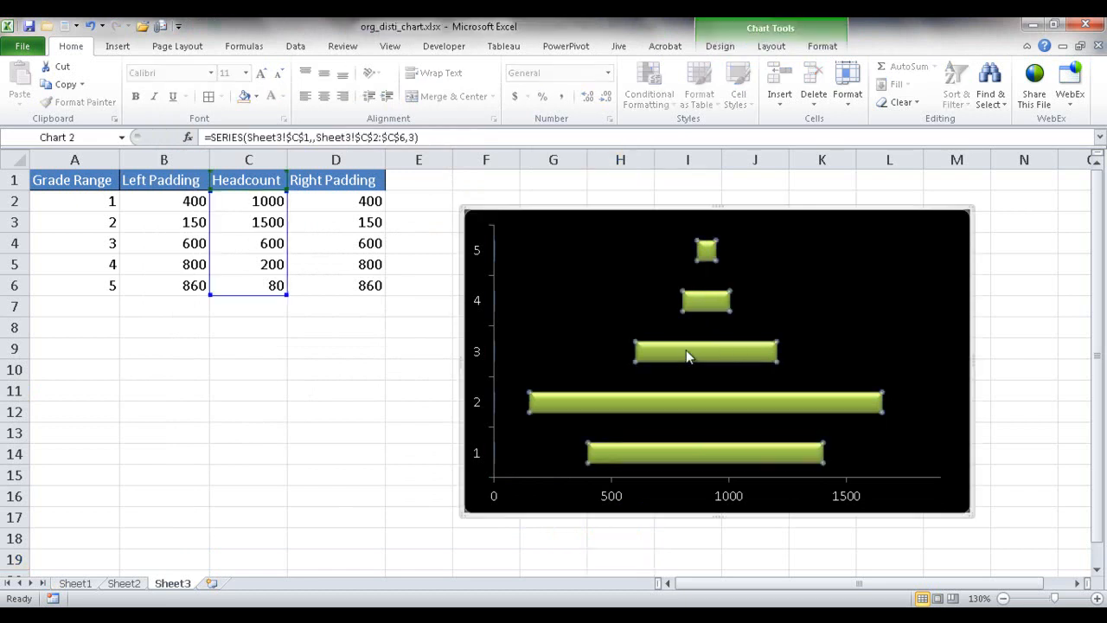
right_click(686, 349)
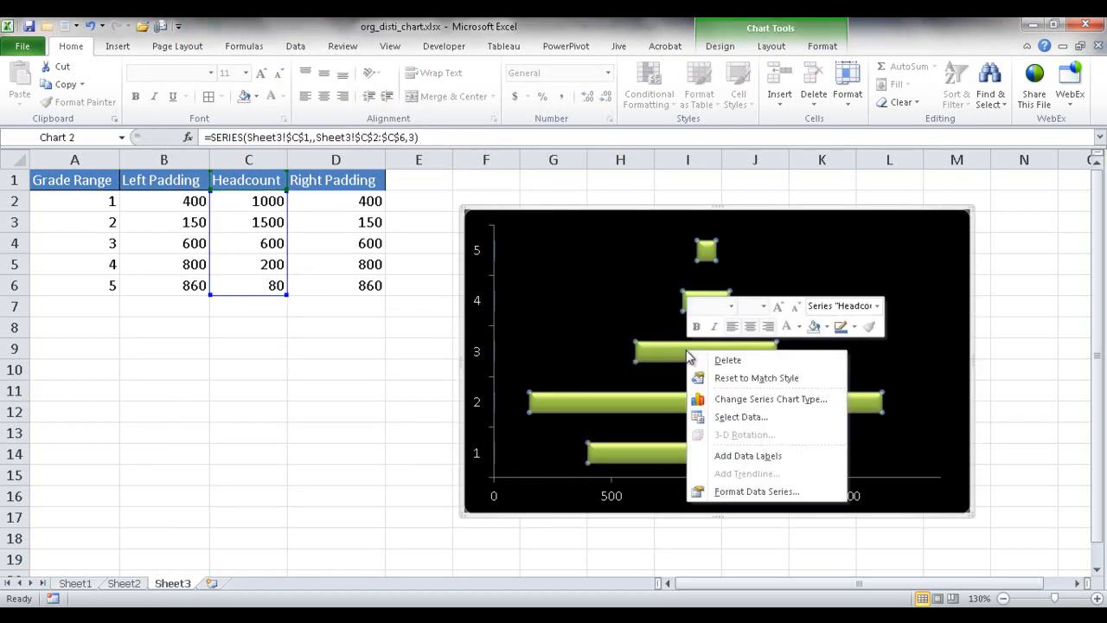
key("Escape")
double_click(686, 349)
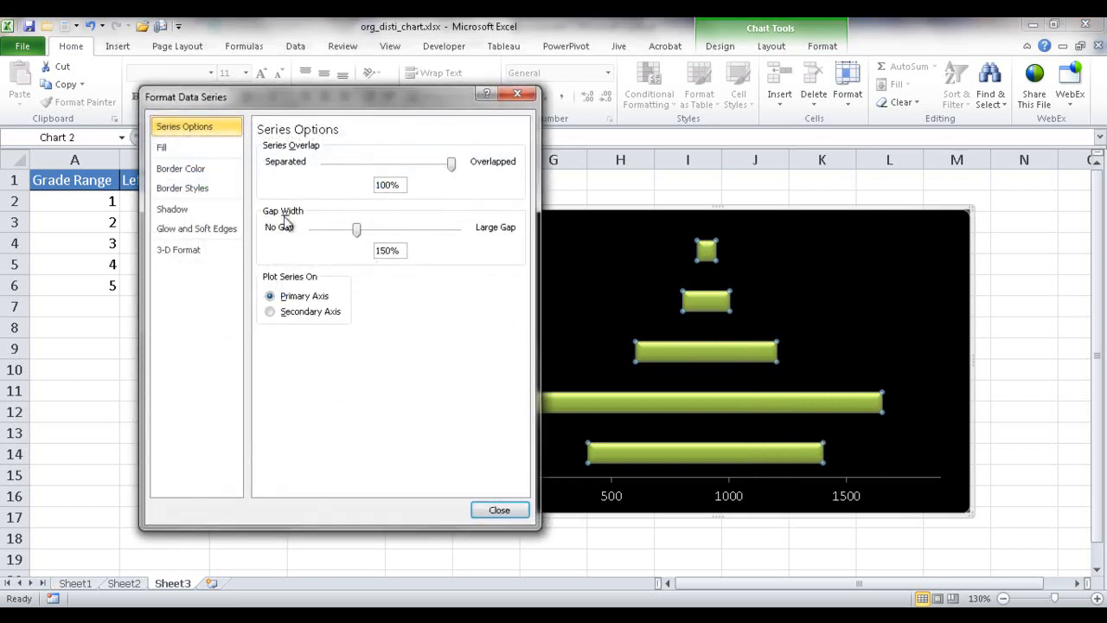
left_click_drag(356, 232, 289, 236)
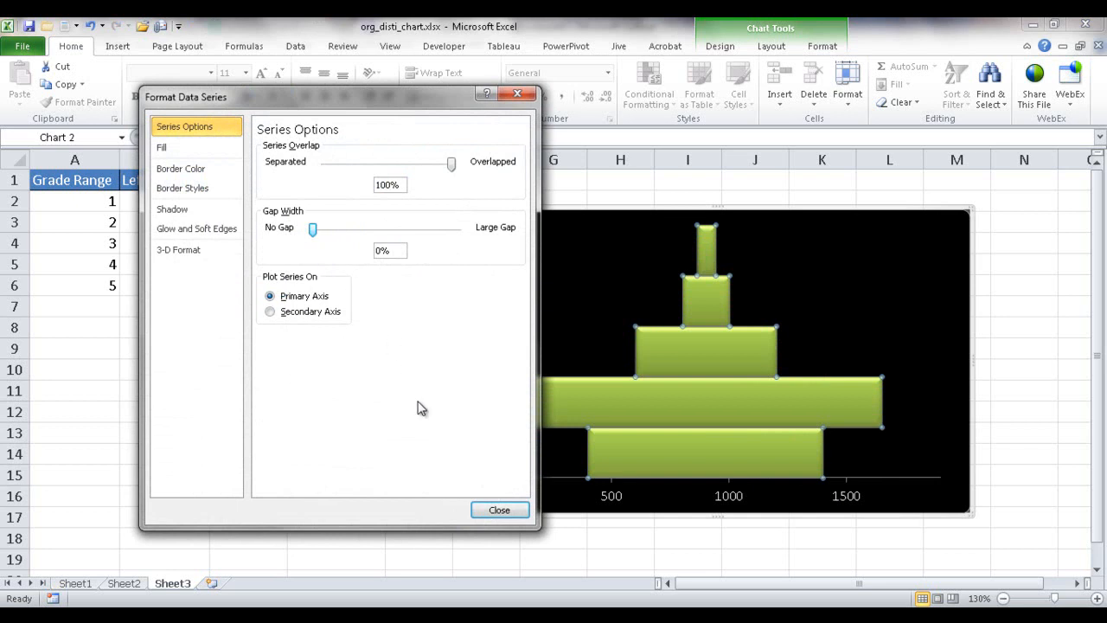
left_click(499, 509)
left_click(497, 510)
left_click(535, 532)
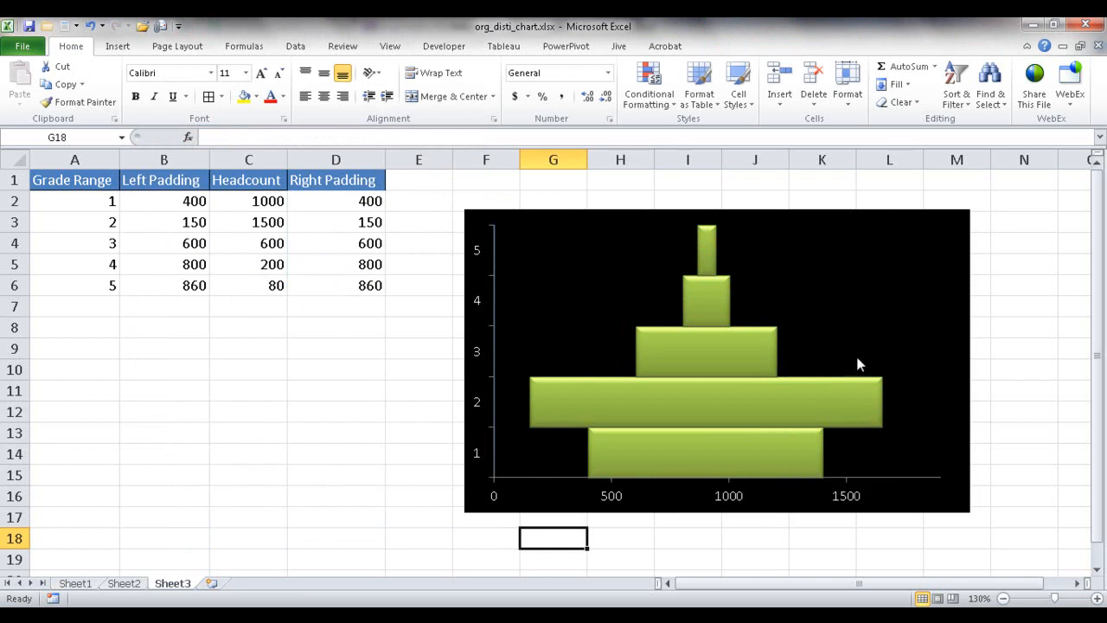
Step: Shrink the plot area within the chart to leave a wider black margin around the bars
left_click(846, 288)
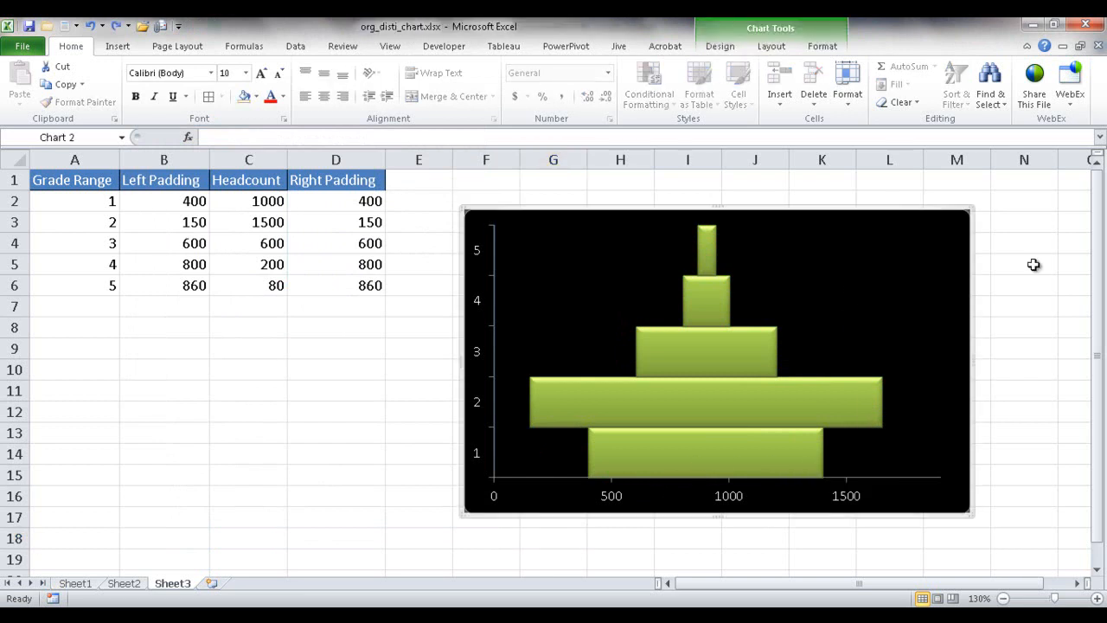
left_click(847, 291)
left_click(601, 249)
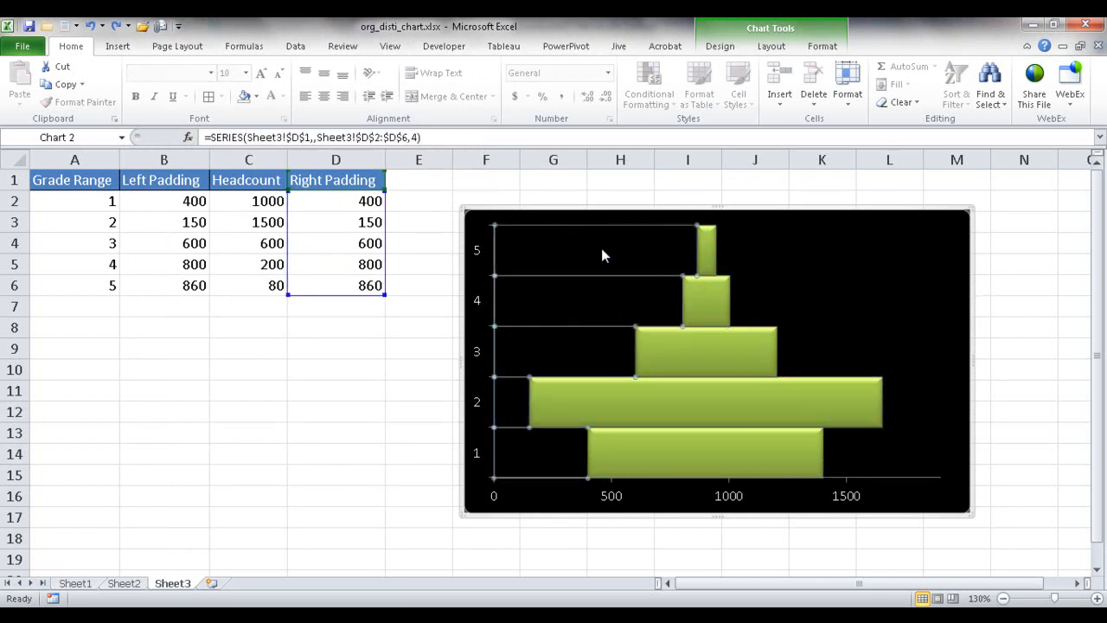
left_click(943, 242)
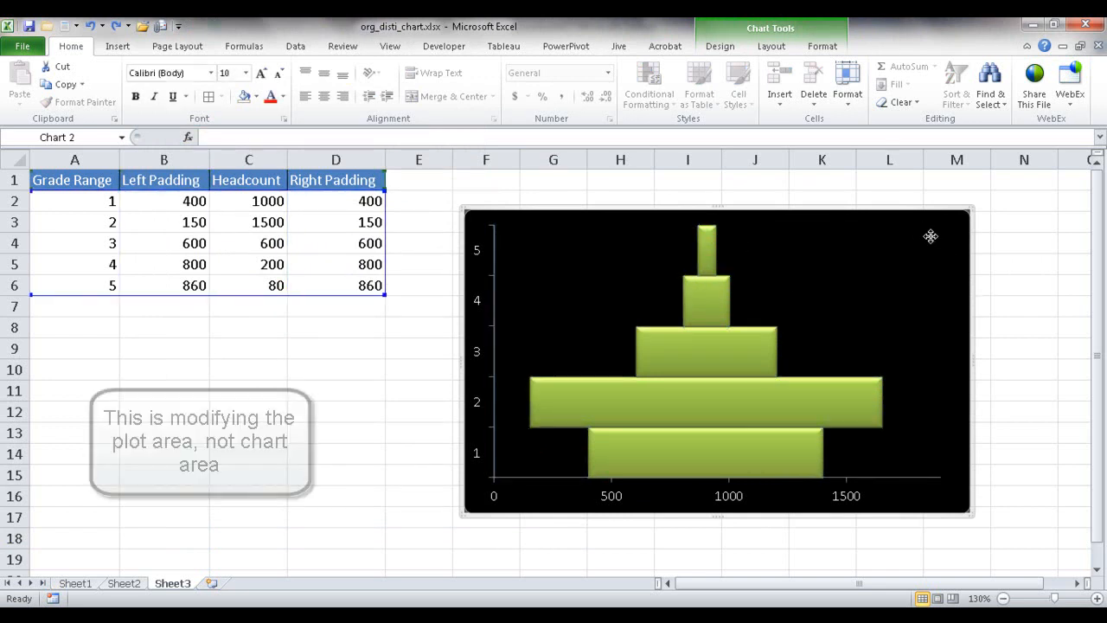
left_click(930, 238)
left_click_drag(938, 226, 865, 256)
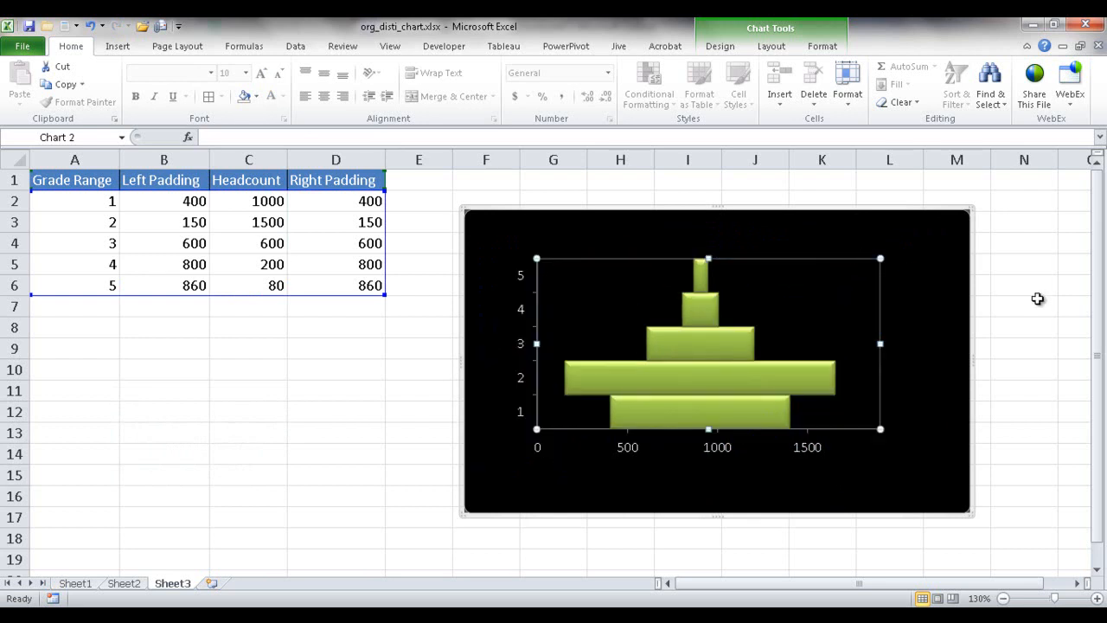
left_click_drag(1065, 319, 1064, 312)
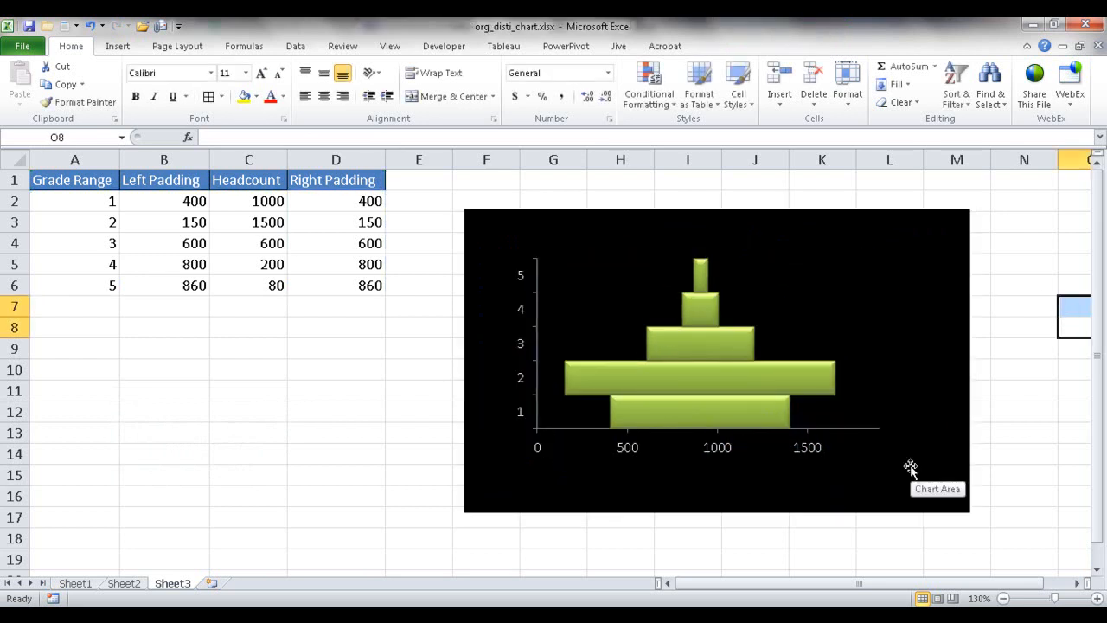
Step: Change the grade 1 headcount in cell C2 to 2000
left_click(834, 326)
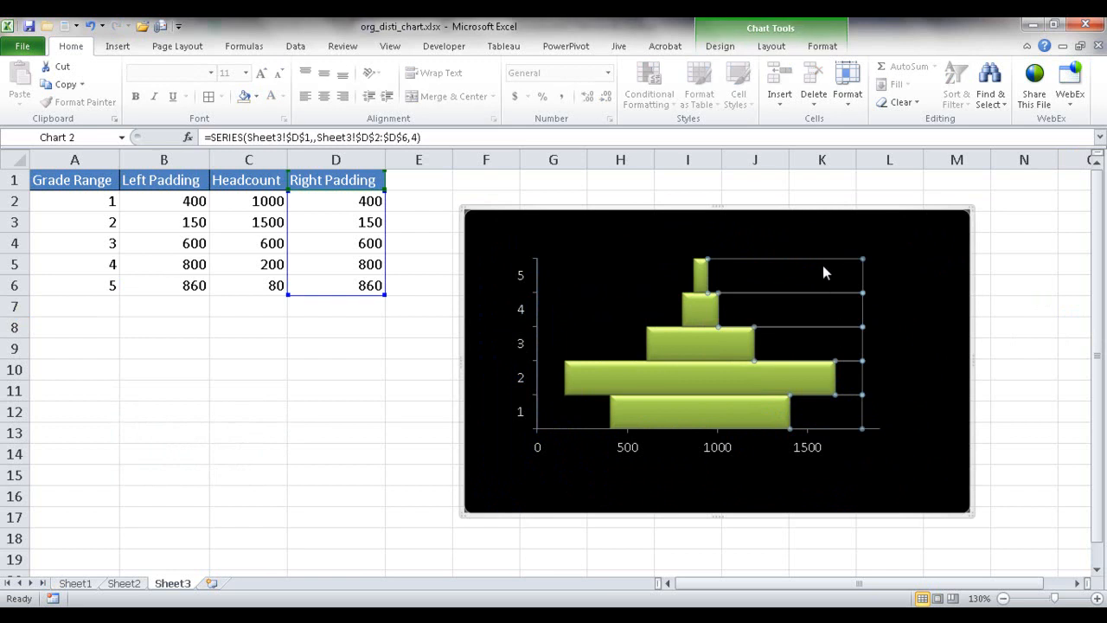
left_click(901, 269)
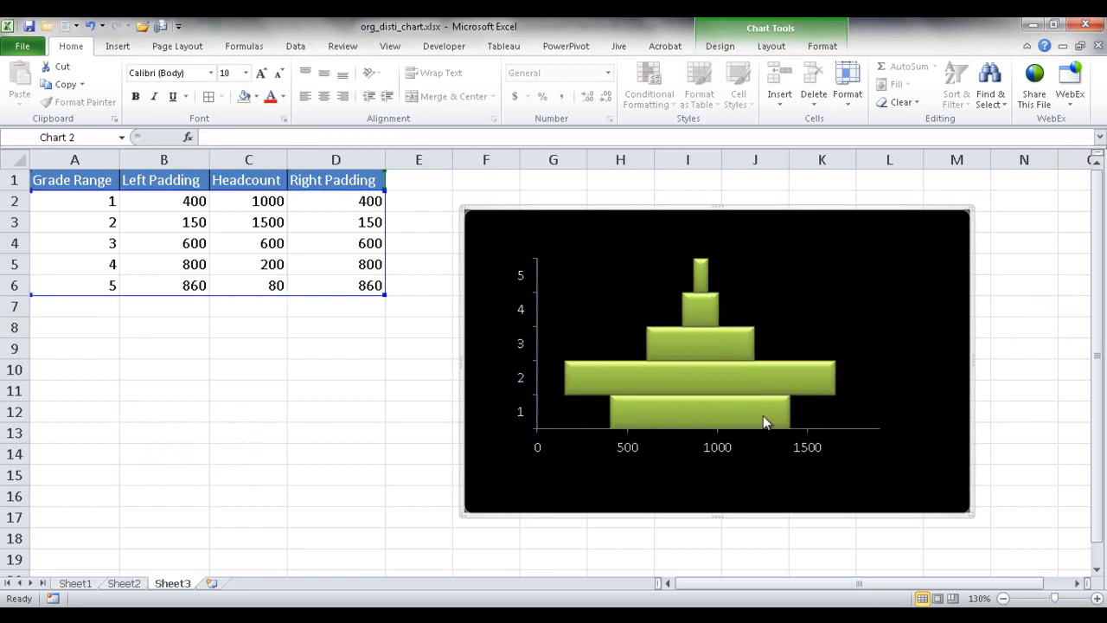
mouse_move(707, 409)
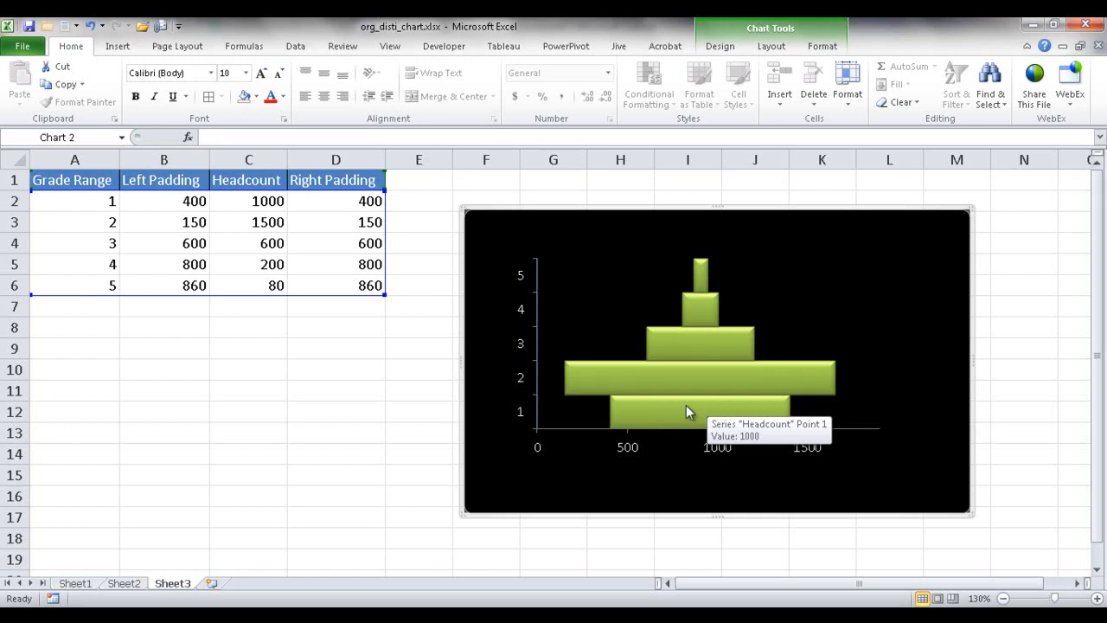
left_click(684, 405)
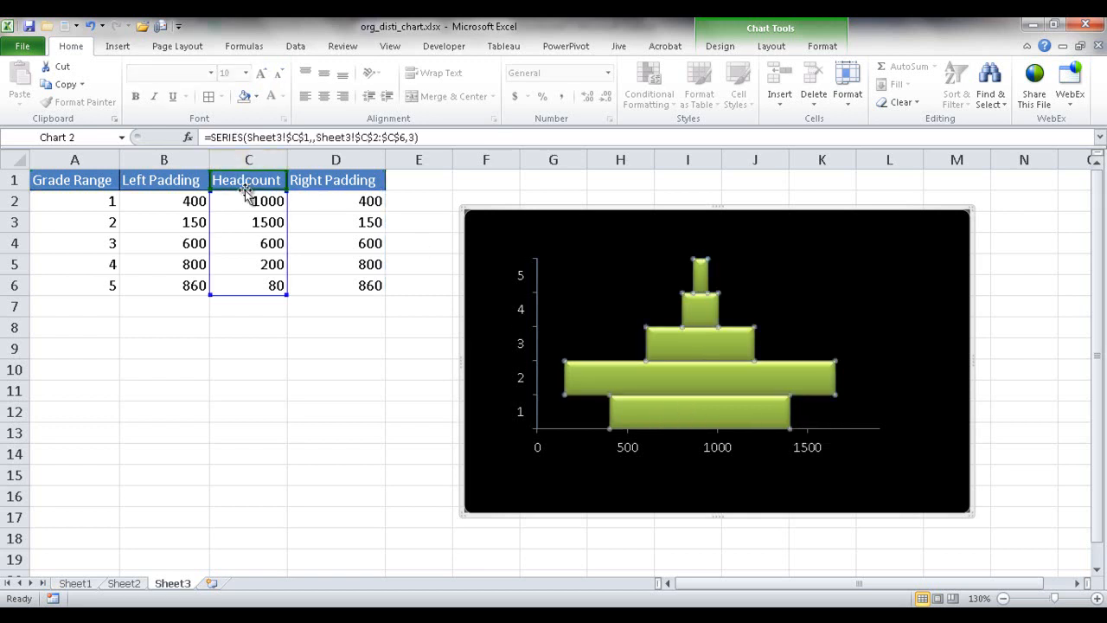
left_click(242, 202)
type("2")
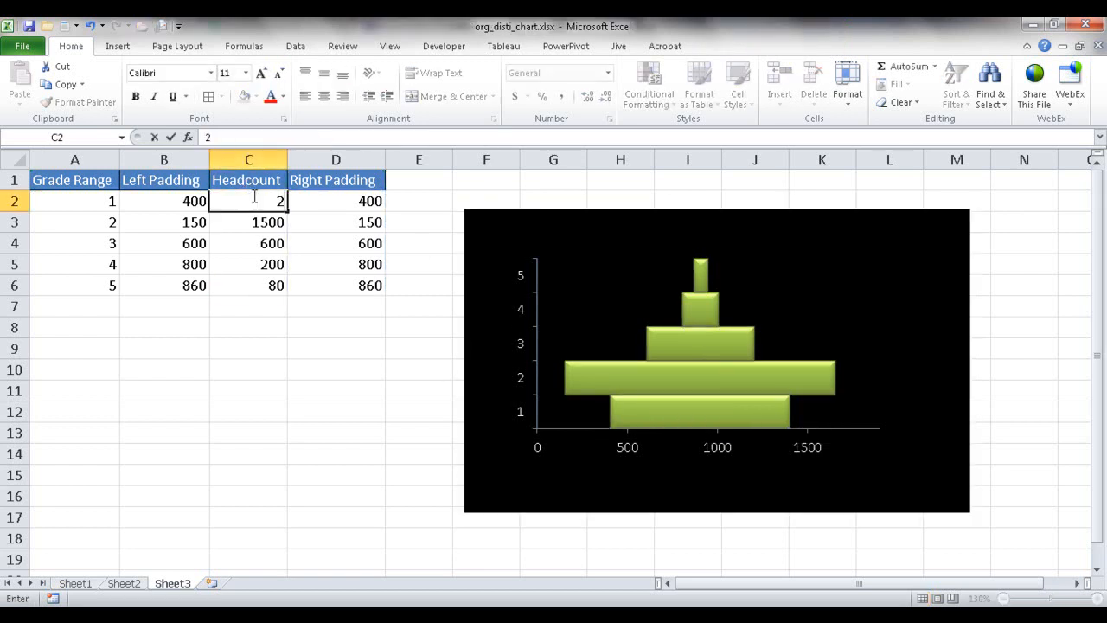
type("000")
key("Return")
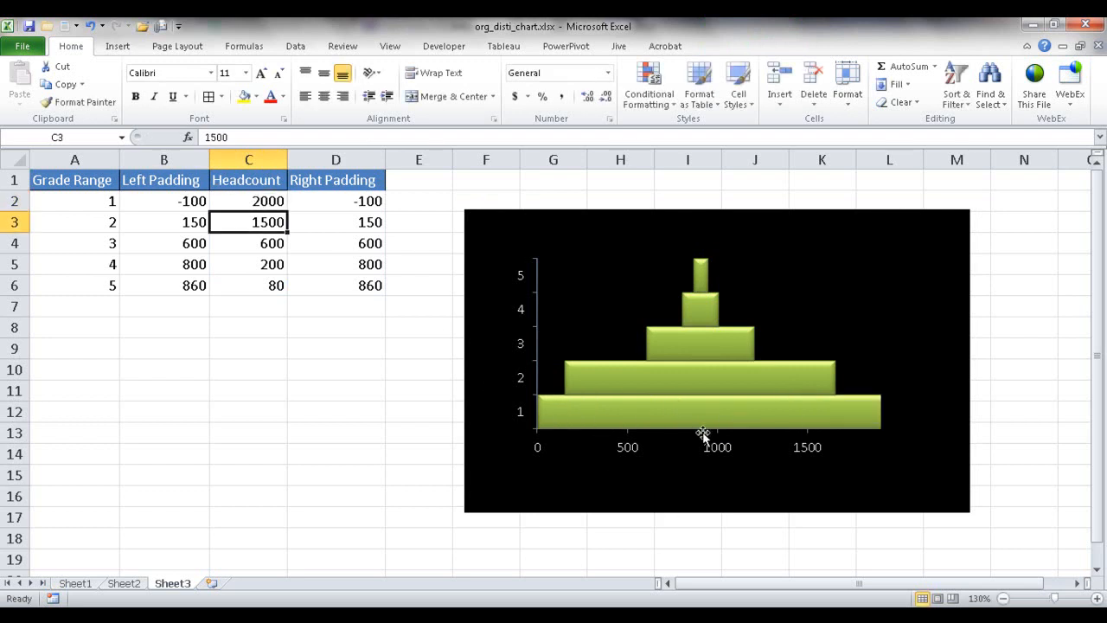
Step: Raise the fixed maximum of the chart's horizontal value axis to 2100
left_click(809, 450)
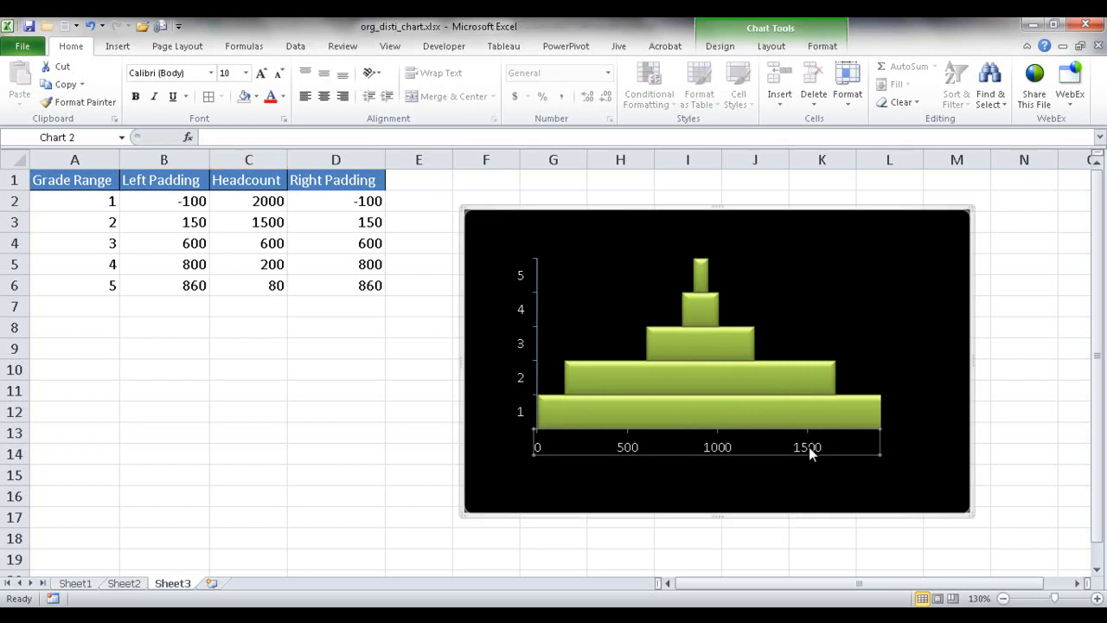
right_click(808, 446)
left_click(856, 436)
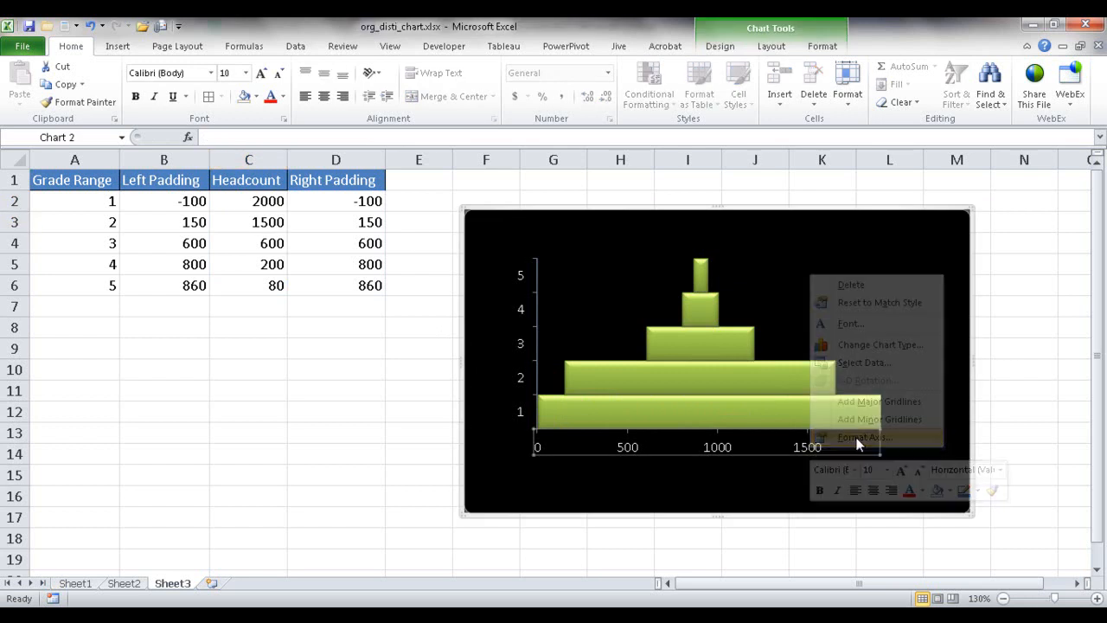
left_click_drag(436, 164, 354, 166)
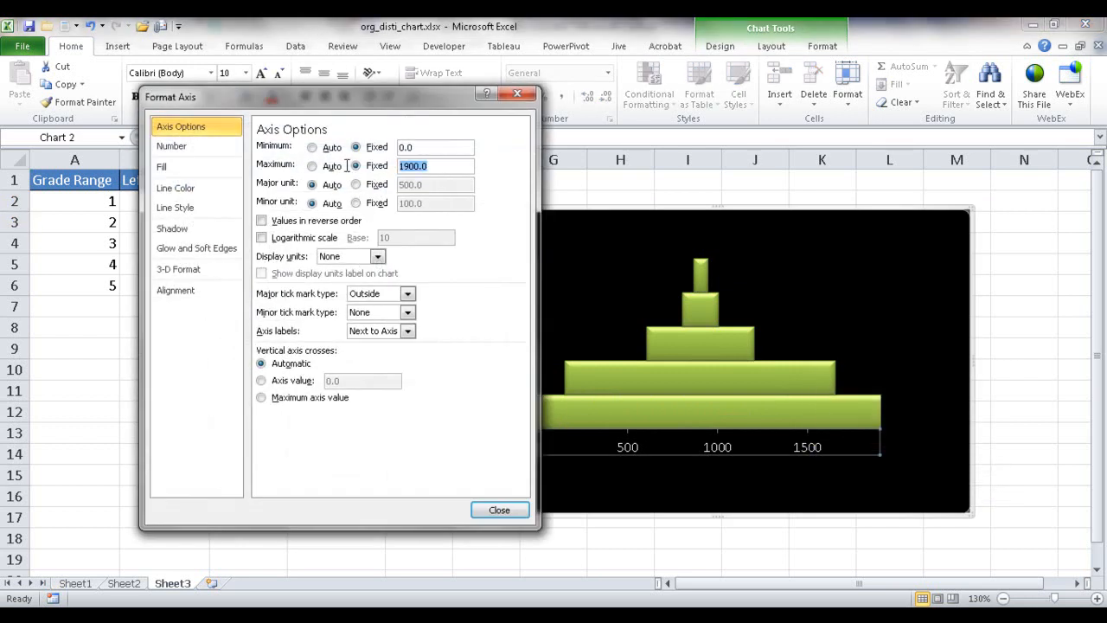
type("2100")
left_click(493, 509)
left_click(716, 547)
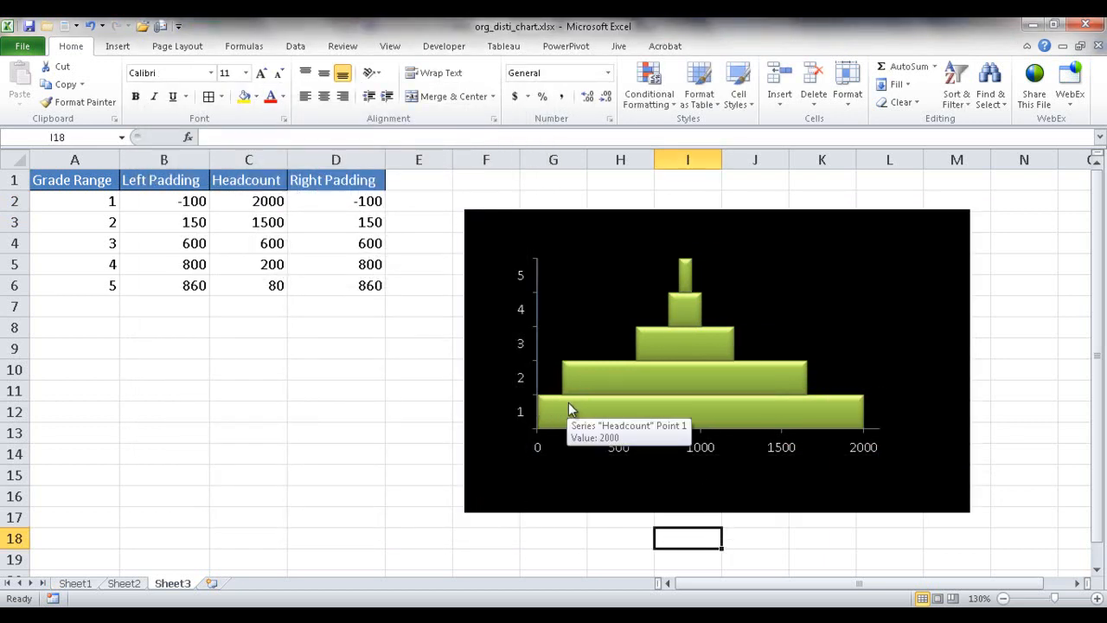
Step: Try to raise the total in the Right Padding formula of cell D2 to 2100
left_click(265, 203)
left_click(348, 200)
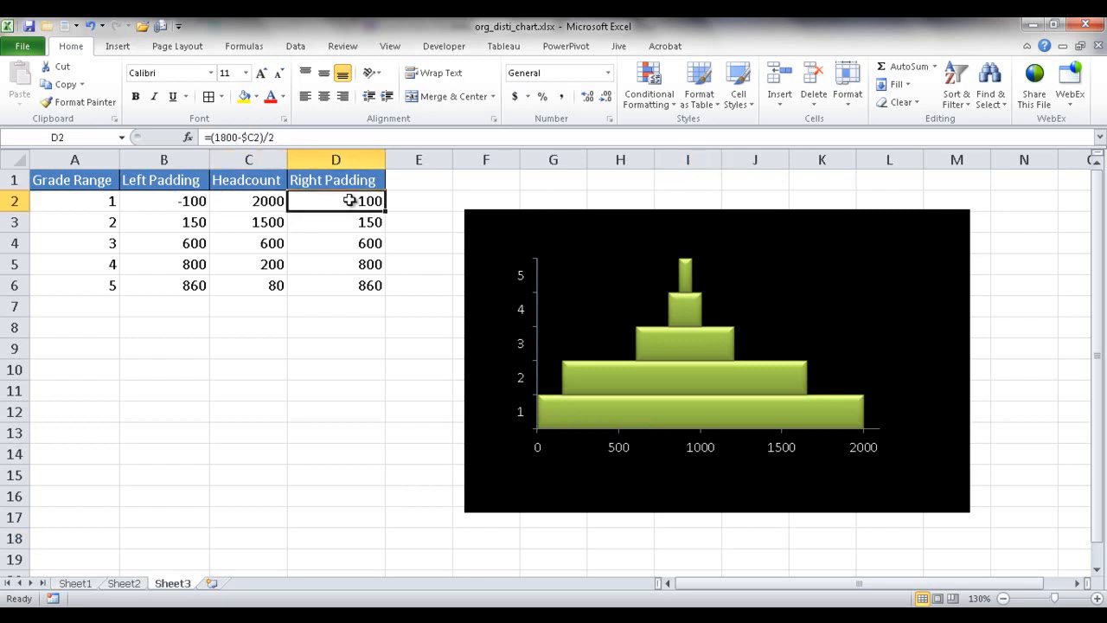
left_click(227, 138)
key("BackSpace")
key("BackSpace")
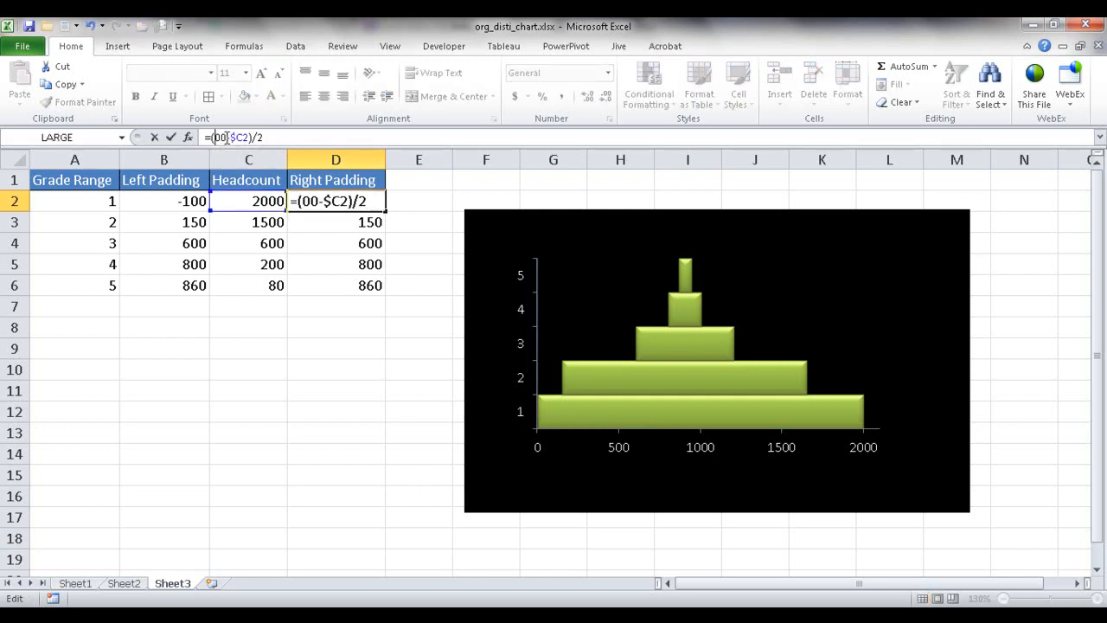
type("2100")
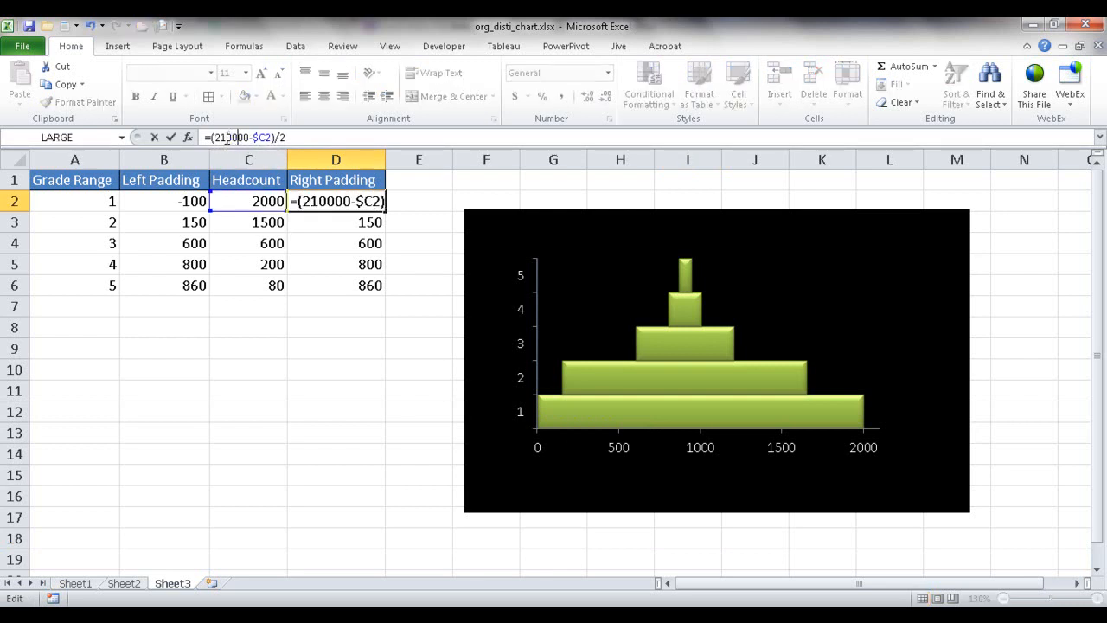
key("BackSpace")
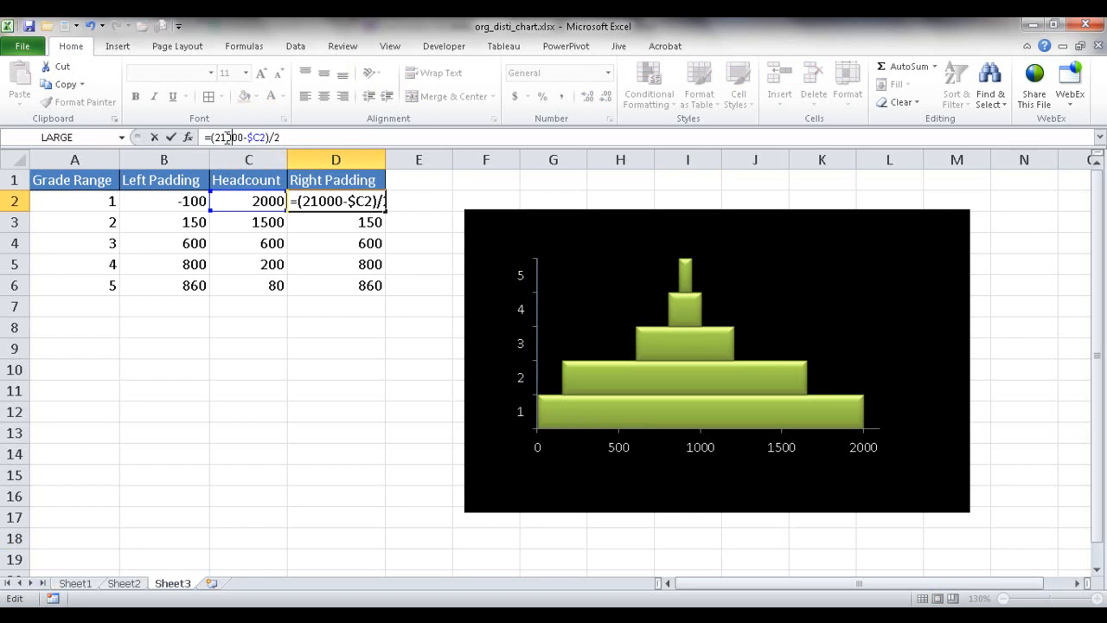
key("Return")
Step: Change the Right Padding formula in D3 to =(2100-$C3)/2 and fill it across D2:D6
left_click(227, 138)
key("BackSpace")
key("BackSpace")
type("21")
key("Return")
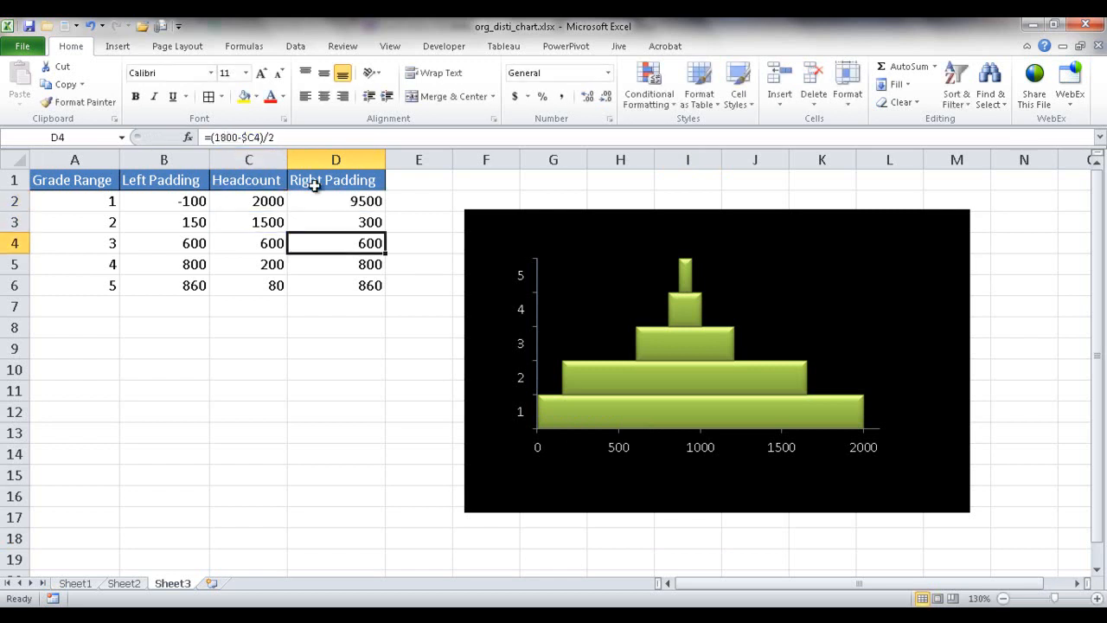
left_click(352, 223)
left_click_drag(386, 232, 386, 294)
Step: Copy the Right Padding formulas from D2:D6 into Left Padding cells B2:B6, and nudge the chart slightly to the right
key("ctrl+c")
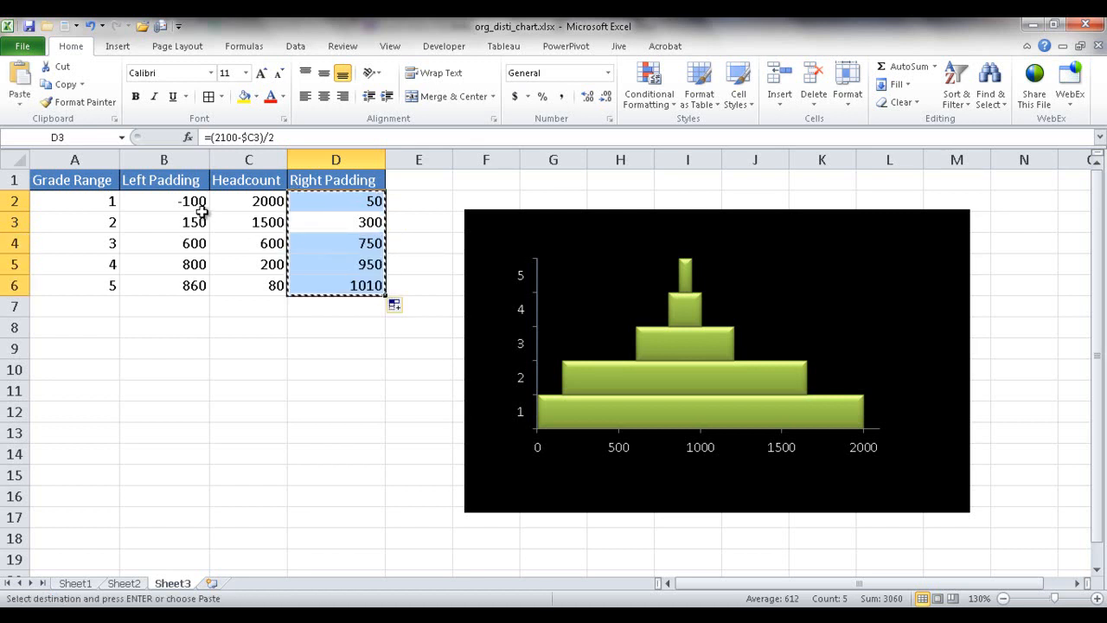
left_click(184, 201)
key("ctrl+v")
left_click(273, 457)
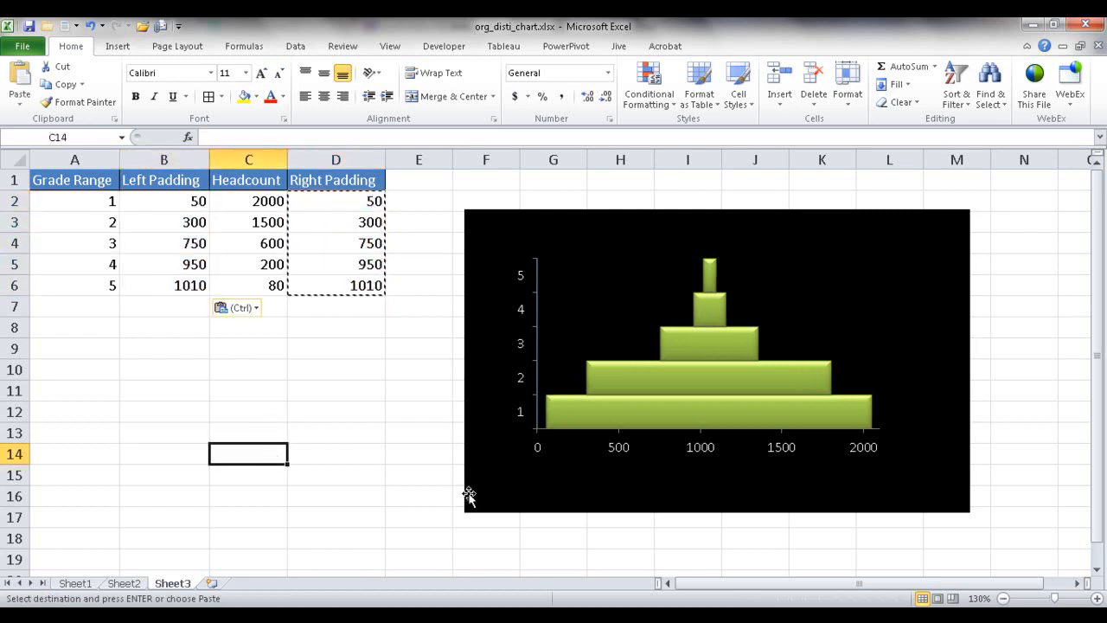
left_click_drag(953, 388, 972, 385)
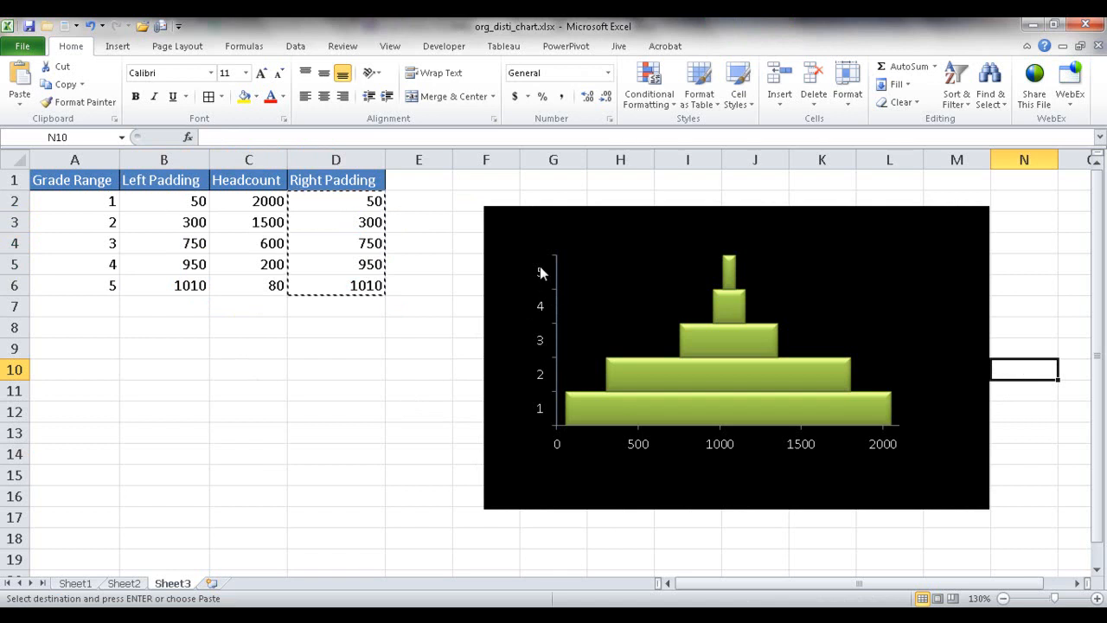
Step: Sort the table by Grade Range values from Largest to Smallest
left_click(101, 241)
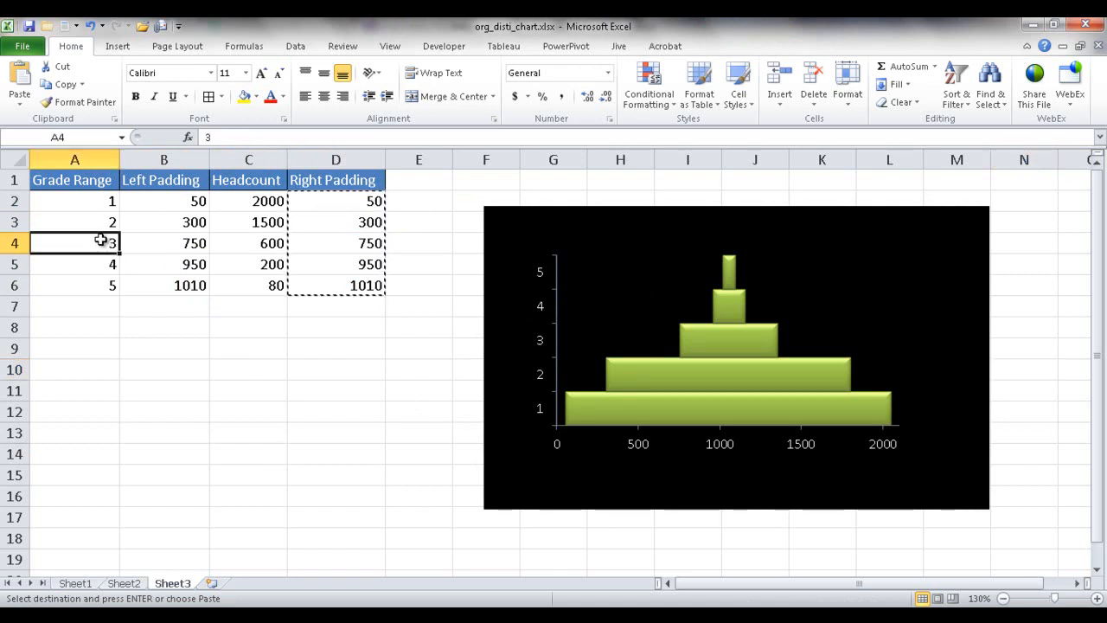
left_click(294, 47)
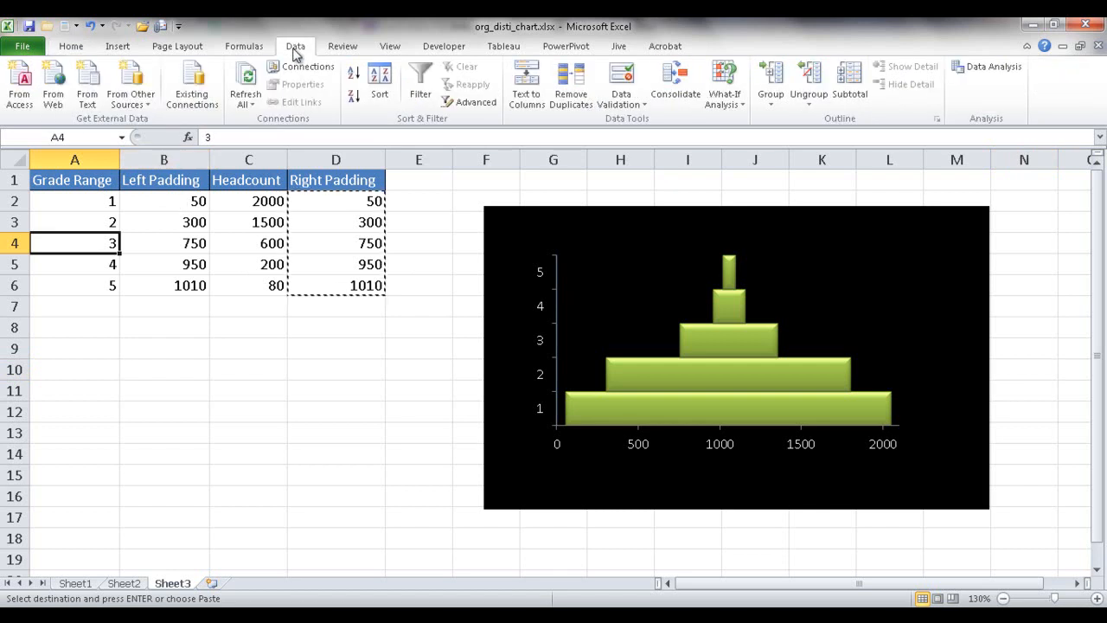
left_click(380, 86)
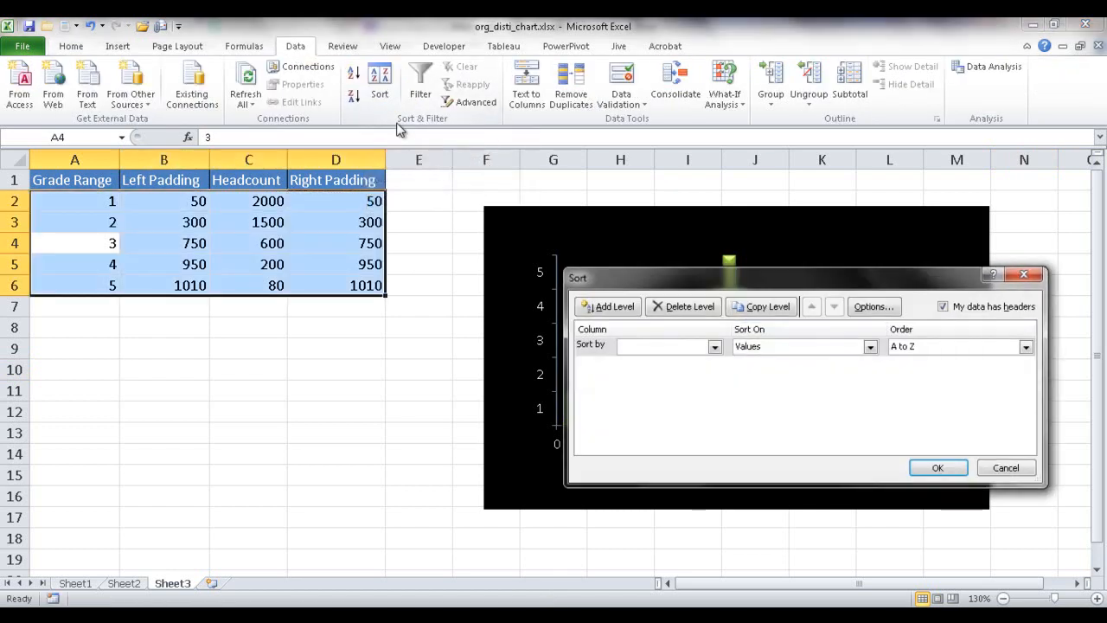
left_click(714, 347)
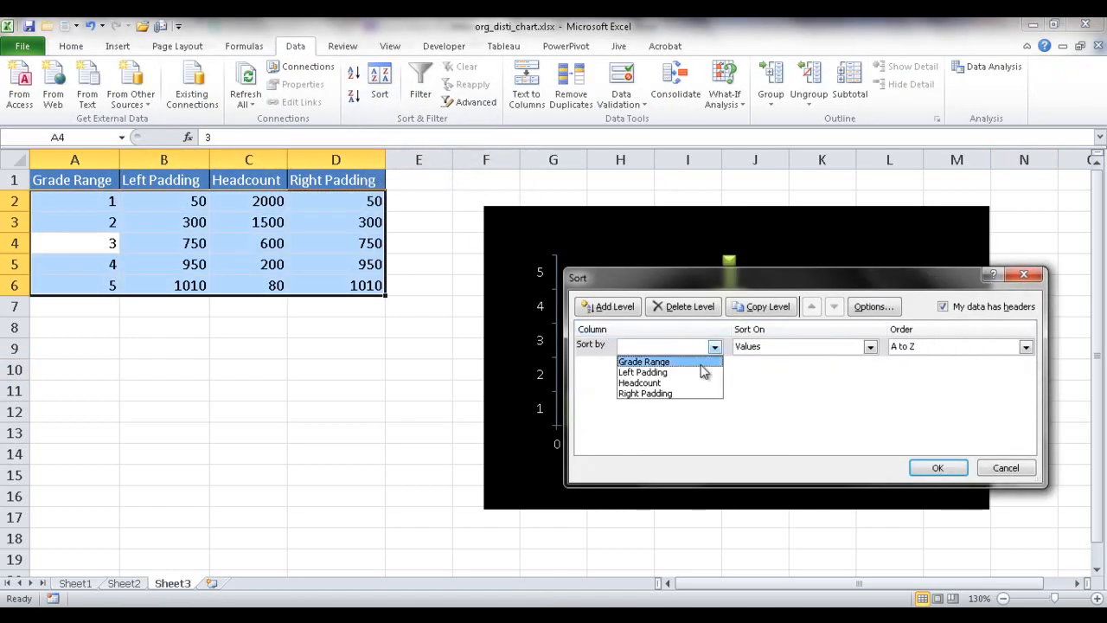
left_click(702, 360)
left_click(933, 353)
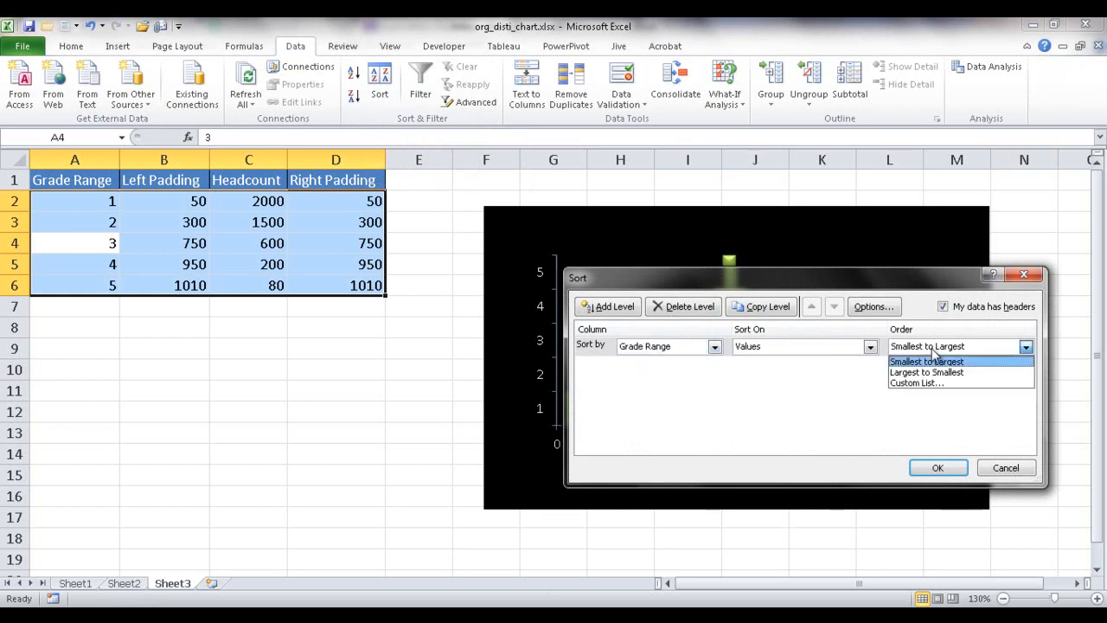
left_click(927, 371)
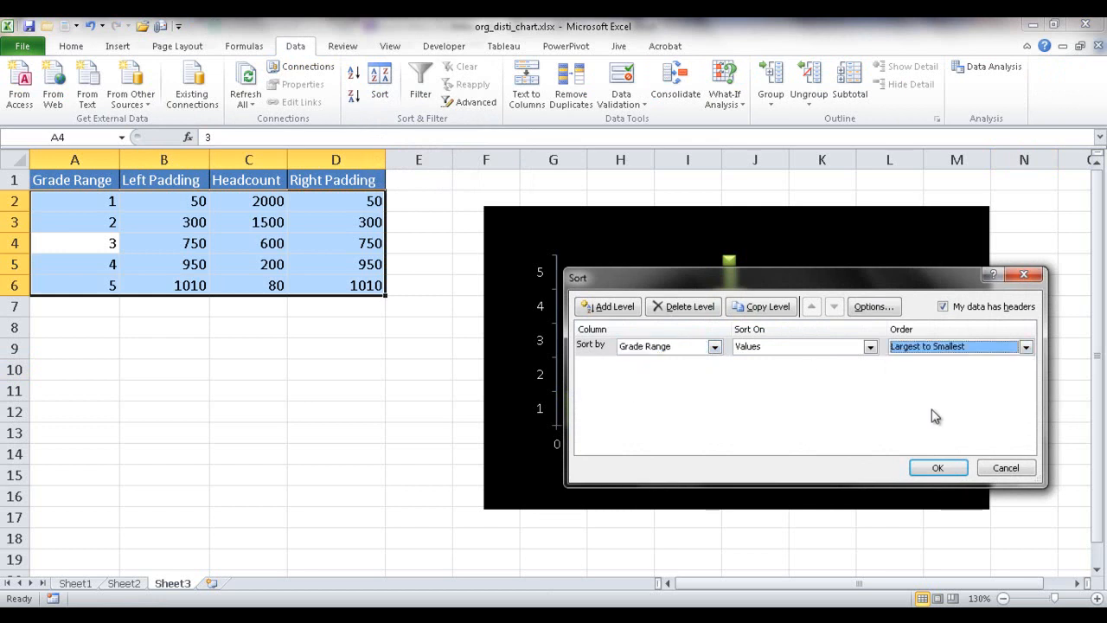
left_click(938, 468)
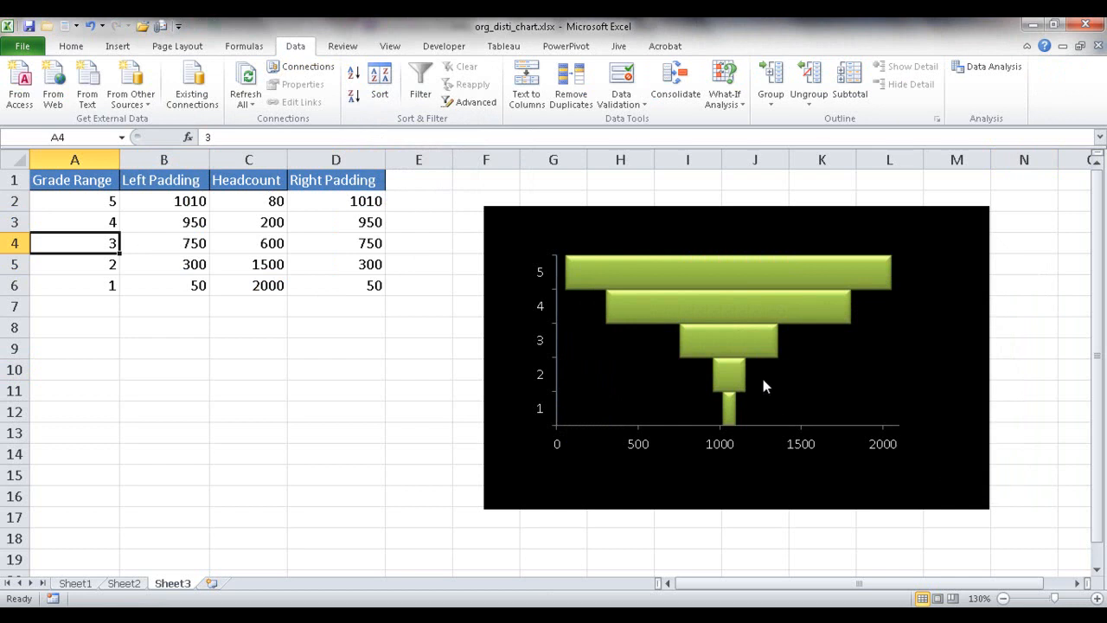
Step: Compare the grade order and chart shapes on Sheet1 and Sheet2, and return to Sheet3
mouse_move(725, 268)
left_click(78, 584)
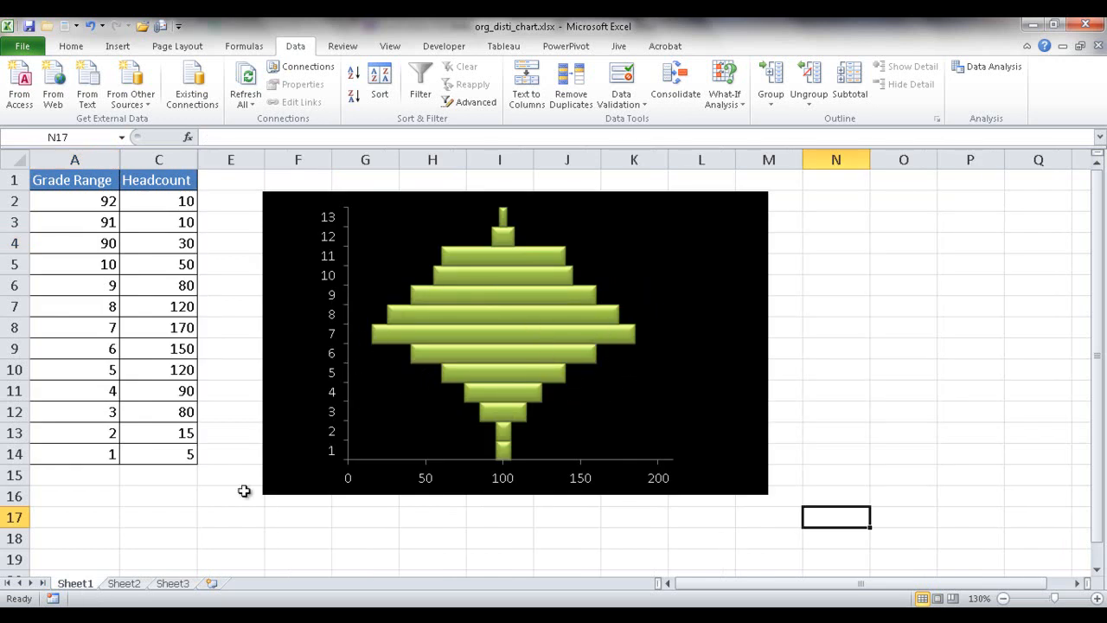
left_click(130, 584)
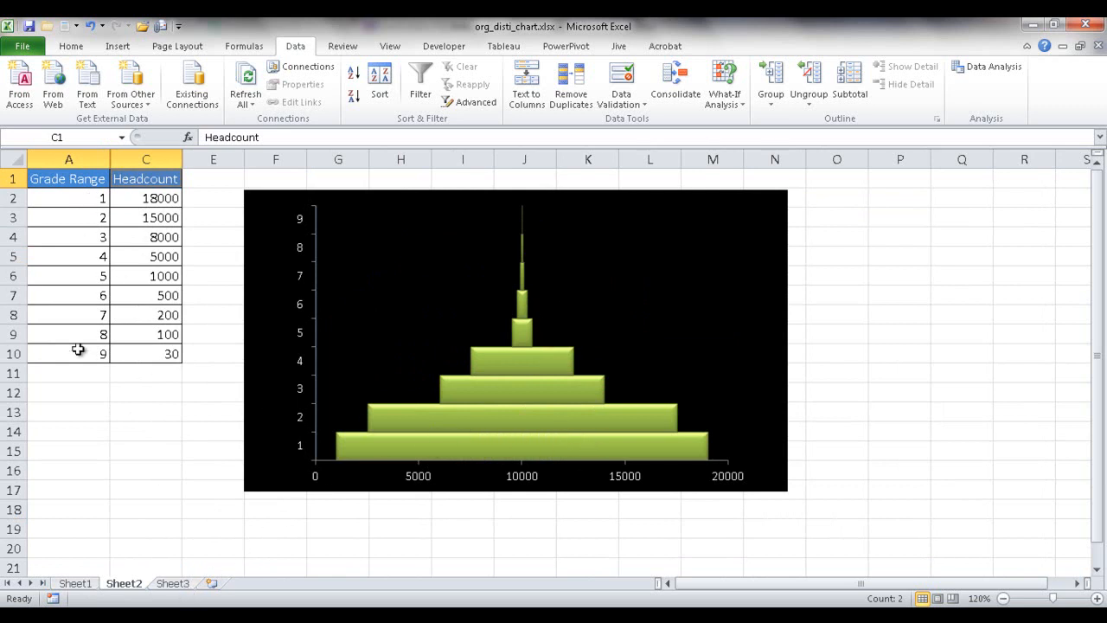
left_click(83, 585)
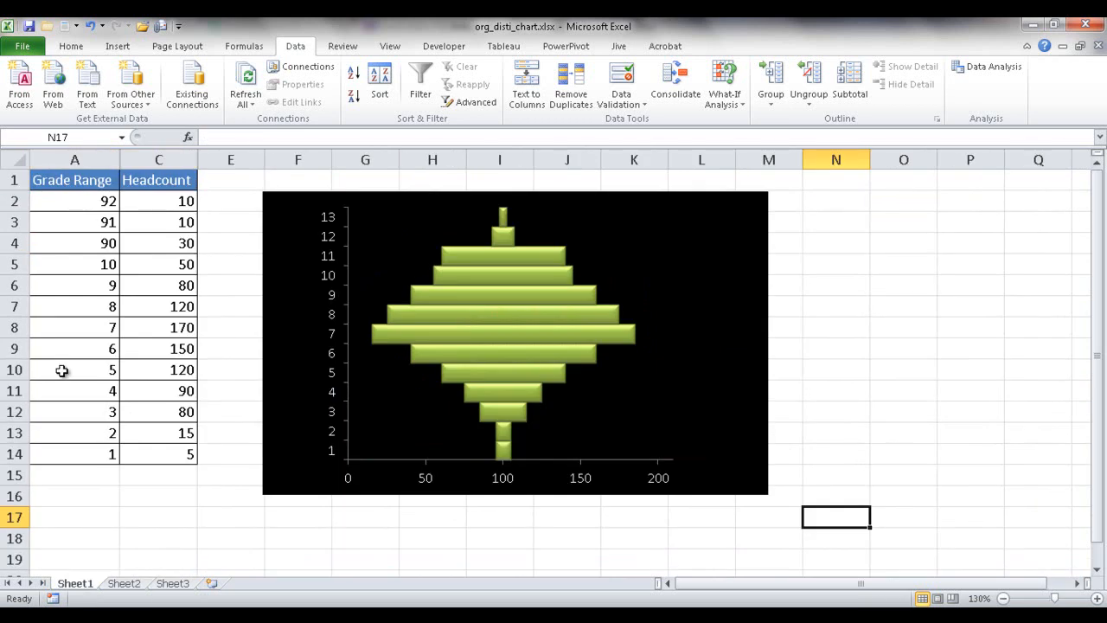
left_click(168, 584)
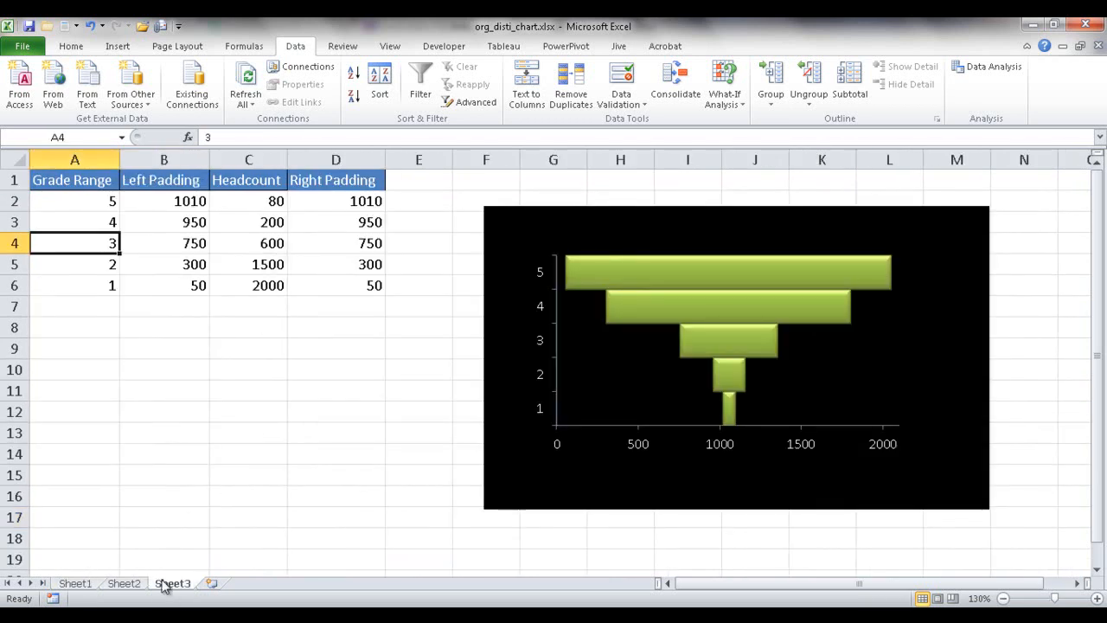
Step: Sort the Sheet3 table by Grade Range from Smallest to Largest
mouse_move(694, 277)
left_click(95, 207)
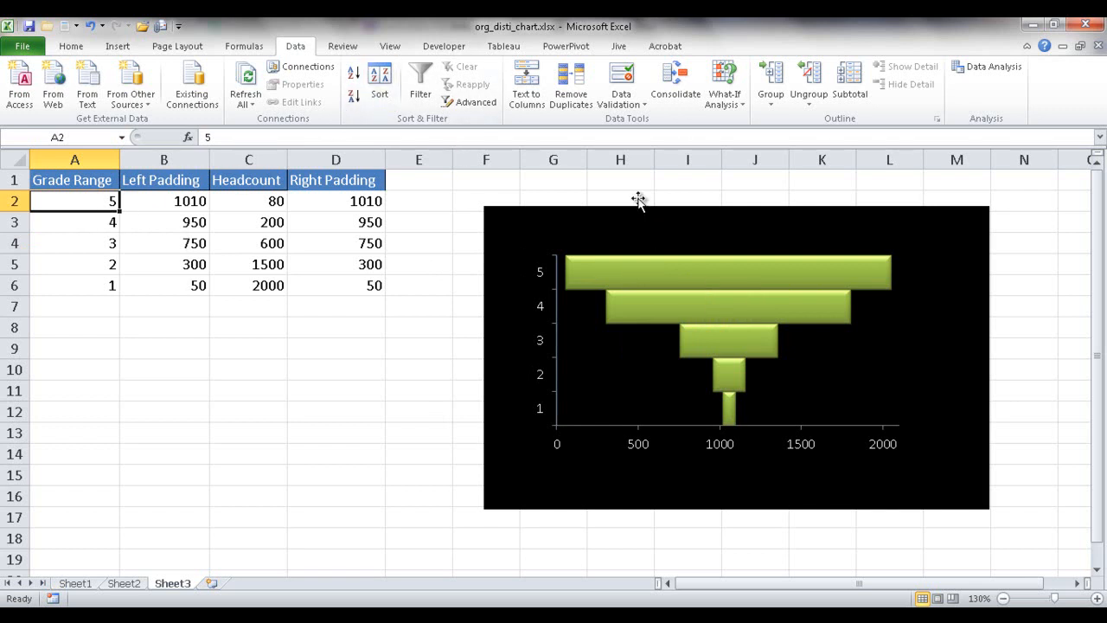
left_click(379, 84)
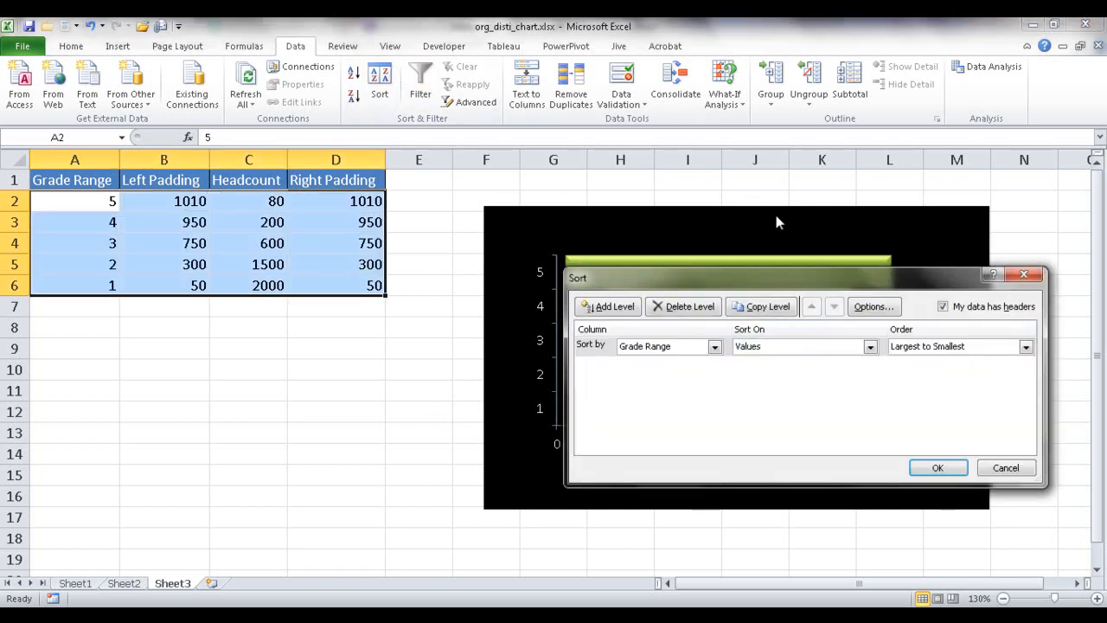
left_click(917, 346)
left_click(917, 361)
left_click(938, 465)
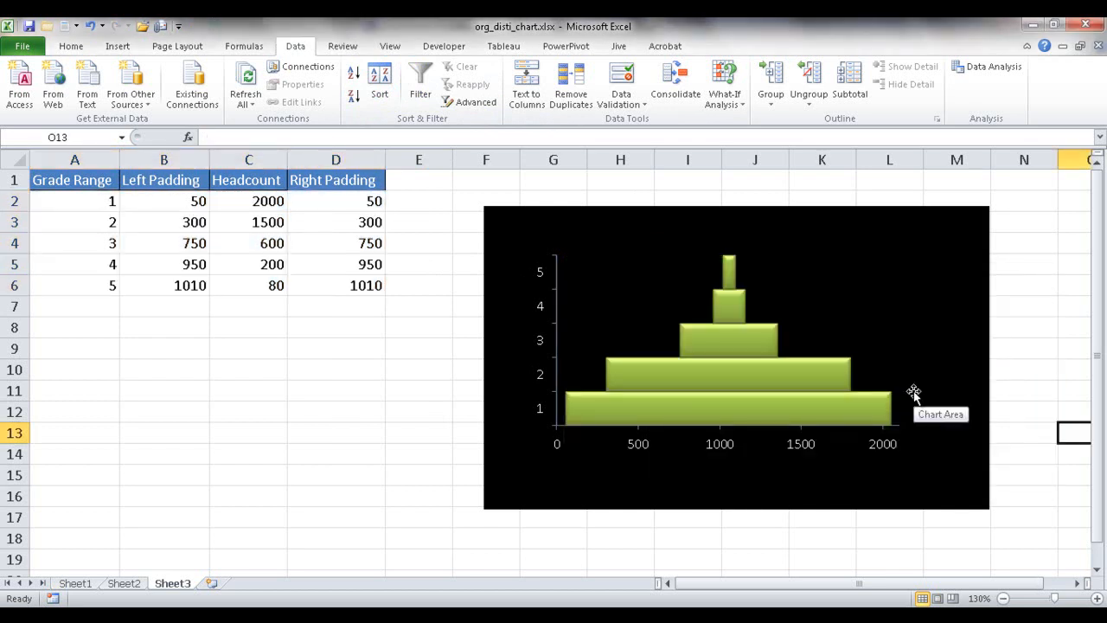